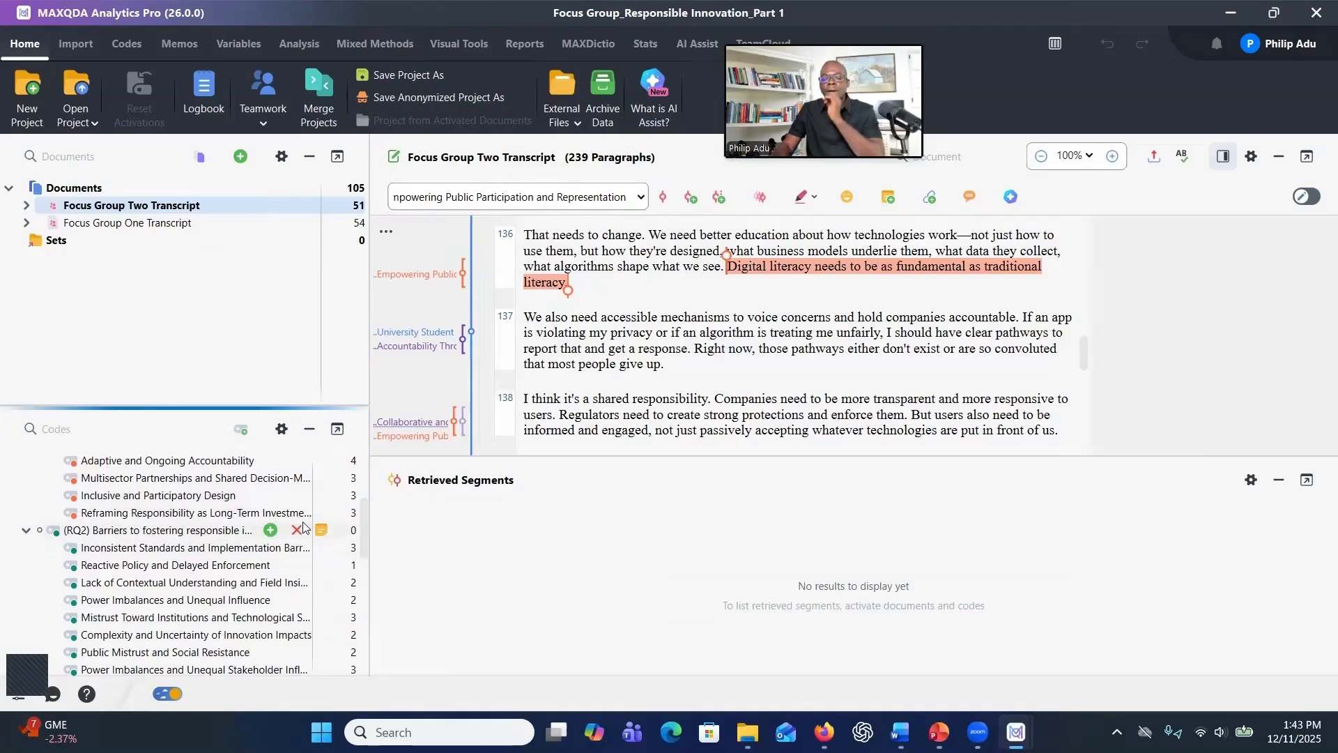
Switch to the presentation and view the Organizing Codes slide, then return to the project
{"action": "mouse_move", "coordinate": [320, 535]}
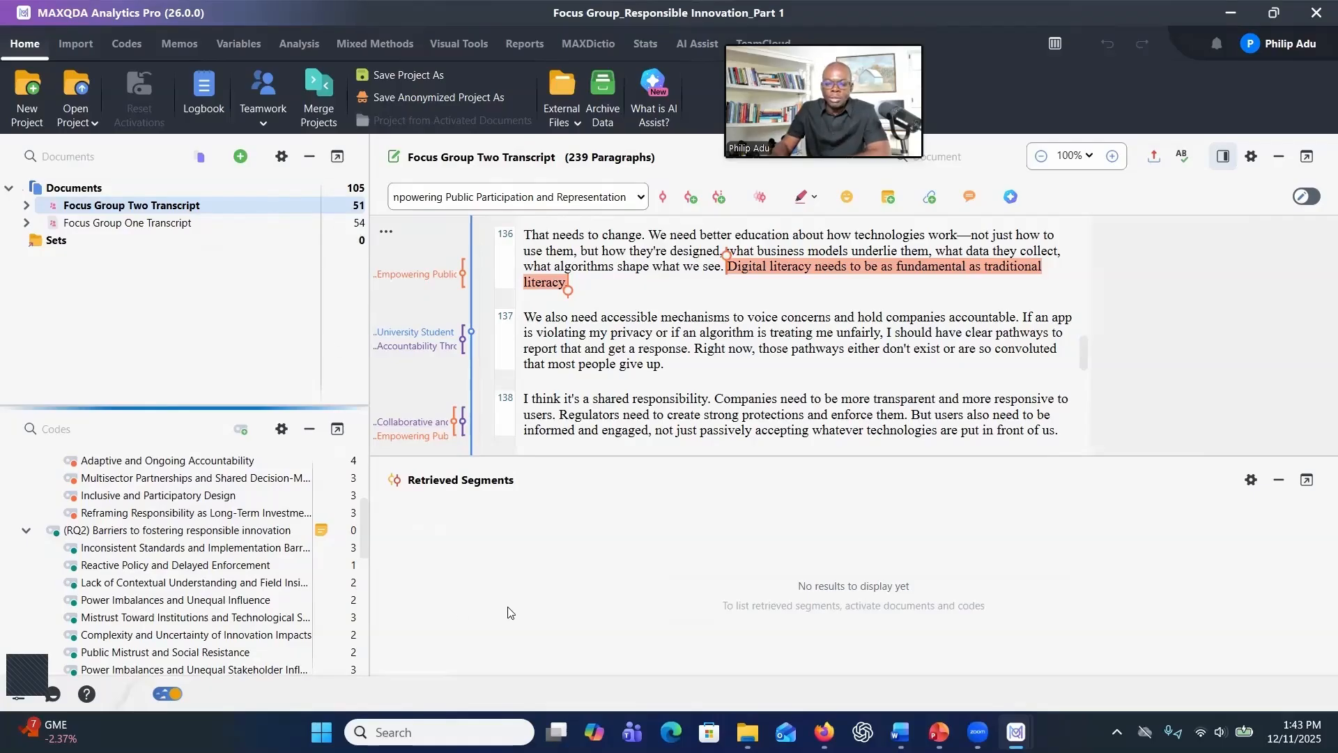
{"action": "left_click", "coordinate": [939, 732]}
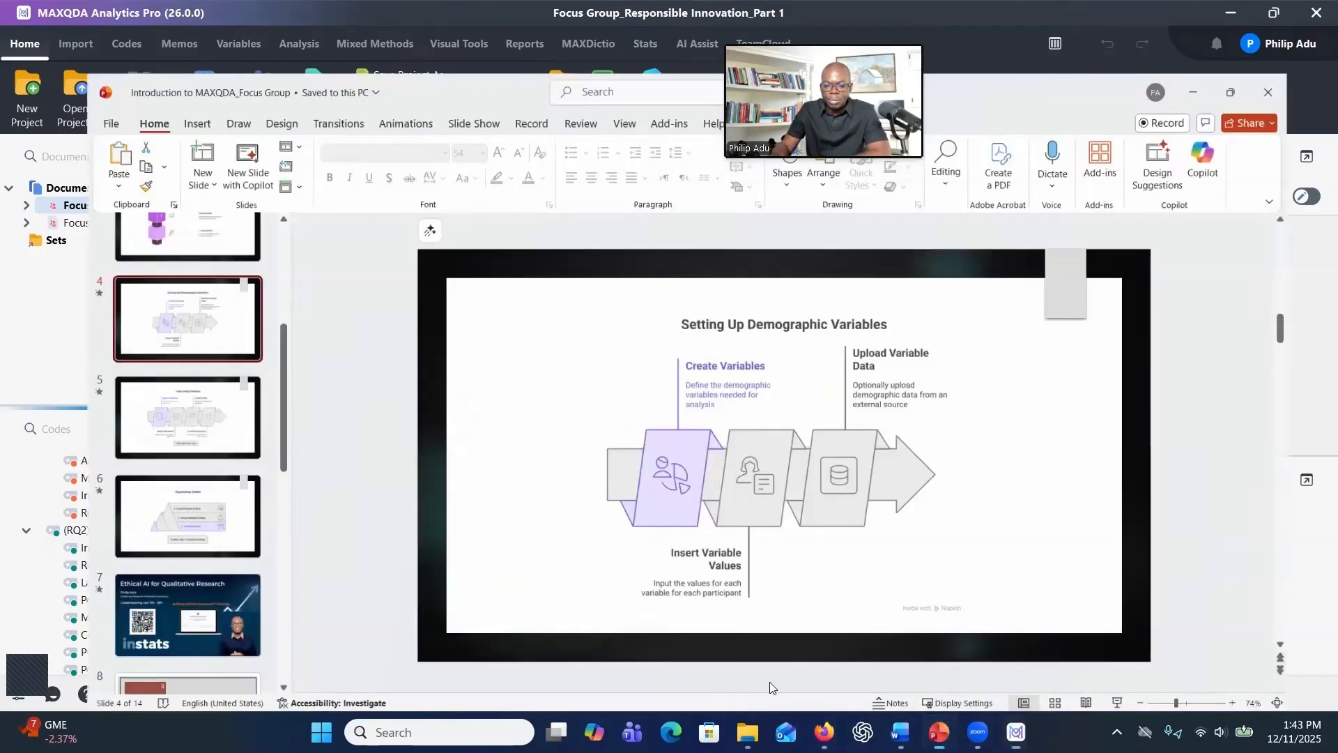
{"action": "scroll", "coordinate": [76, 440], "scroll_direction": "down", "scroll_amount": 3}
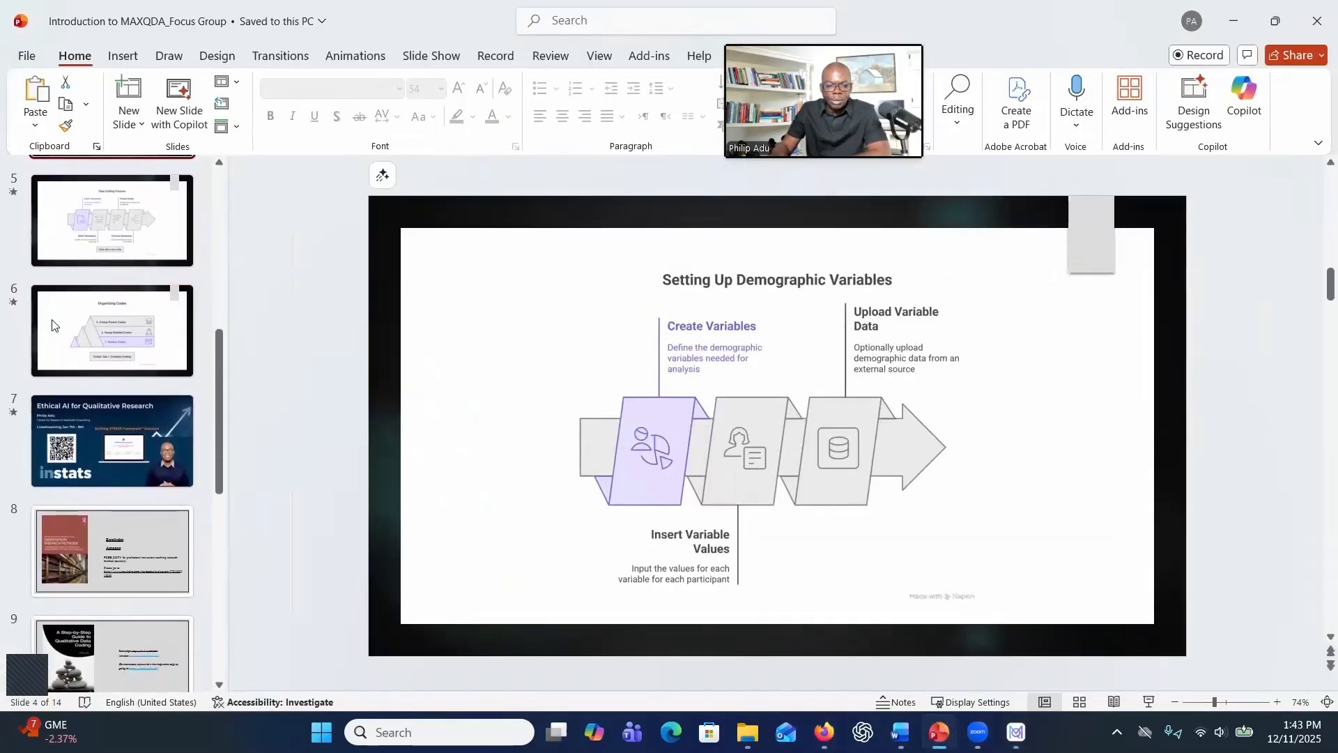
{"action": "left_click", "coordinate": [52, 326]}
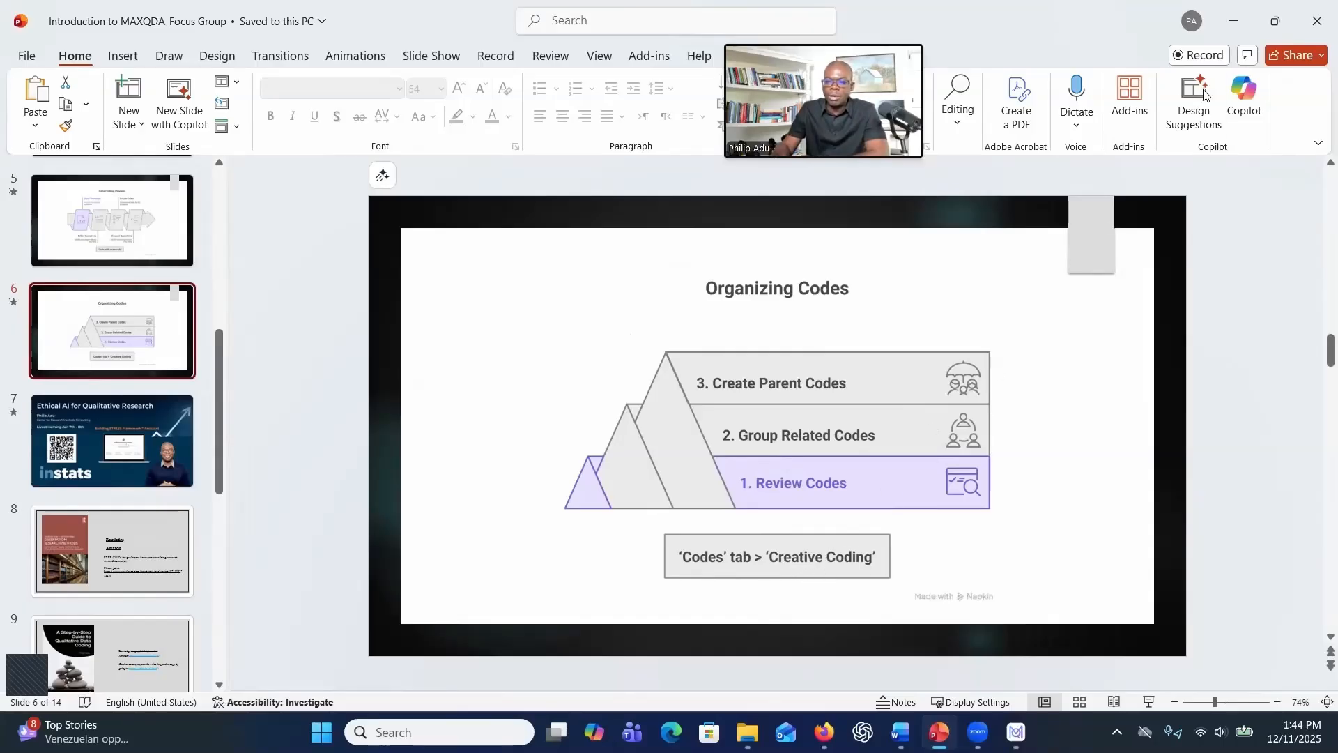
{"action": "left_click", "coordinate": [1239, 26]}
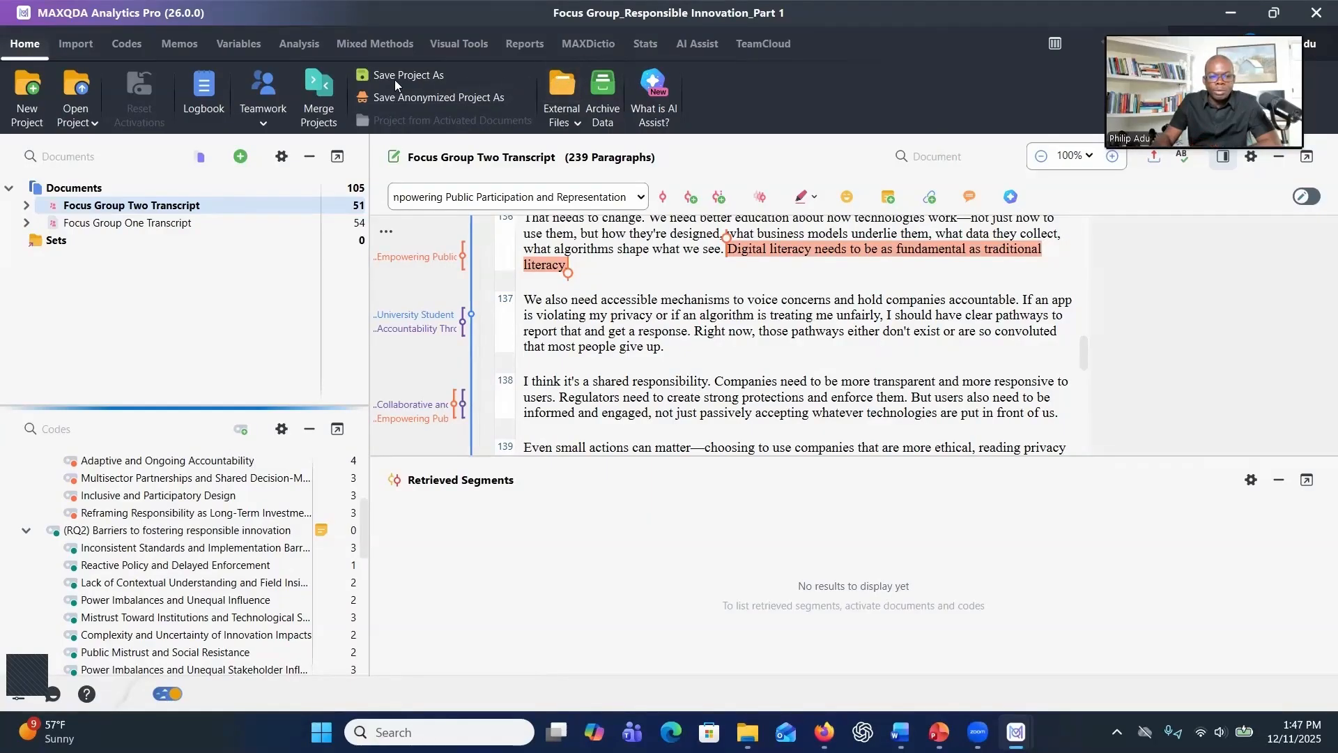
Open Creative Coding and collapse the RQ2 and RQ3 parent codes in the code list
{"action": "left_click", "coordinate": [137, 53]}
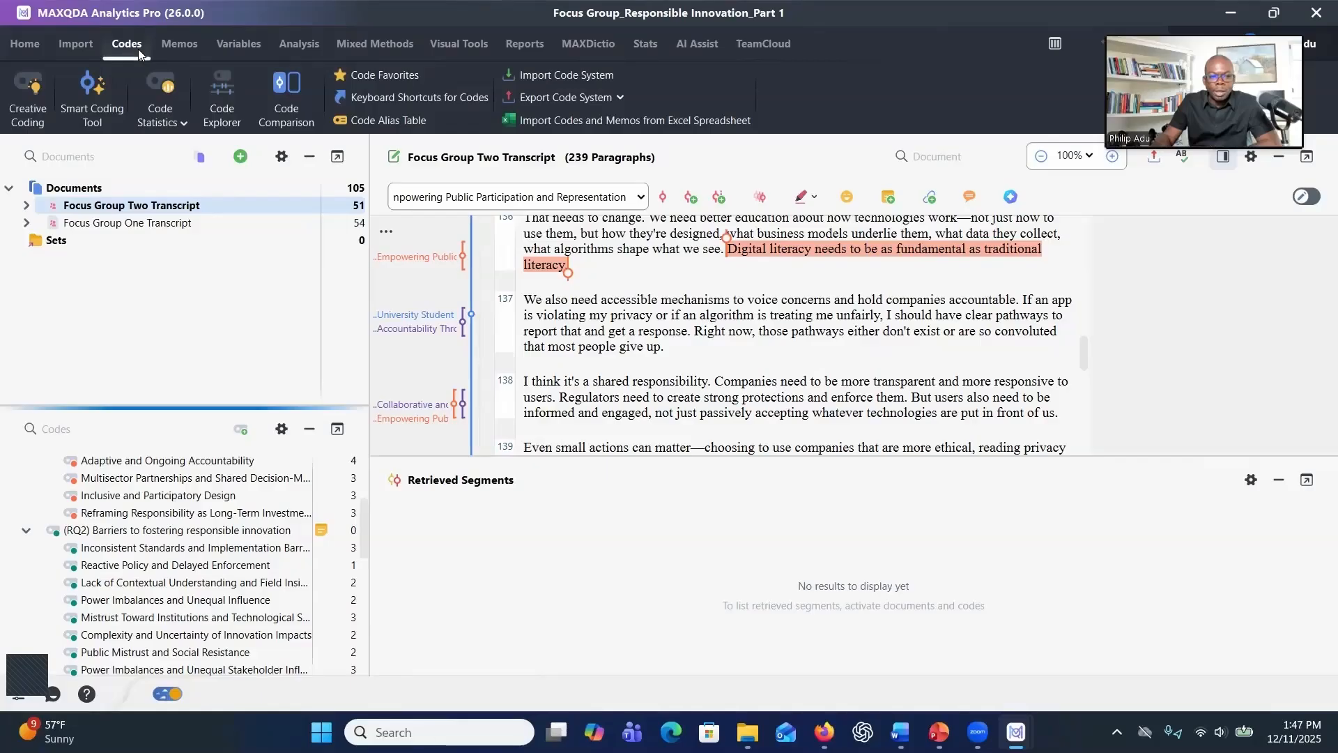
{"action": "left_click", "coordinate": [47, 117]}
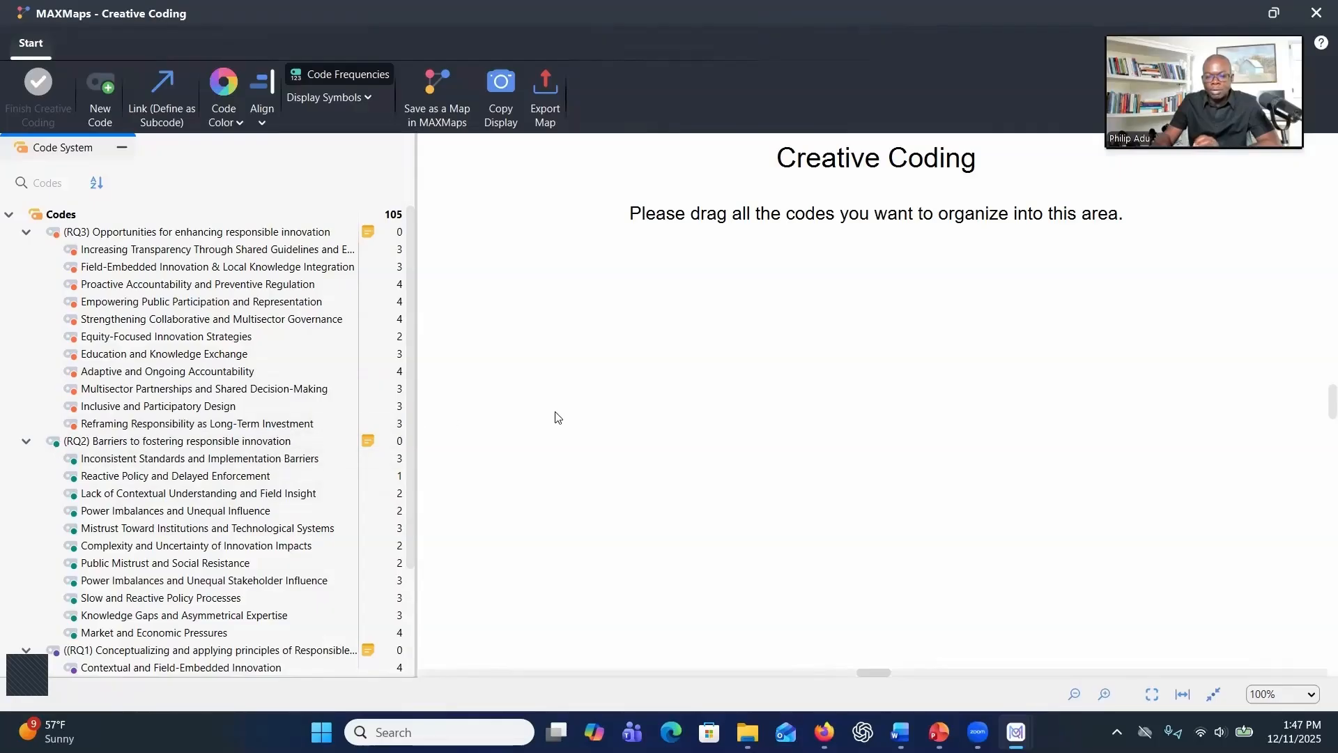
{"action": "scroll", "coordinate": [172, 496], "scroll_direction": "down", "scroll_amount": 2}
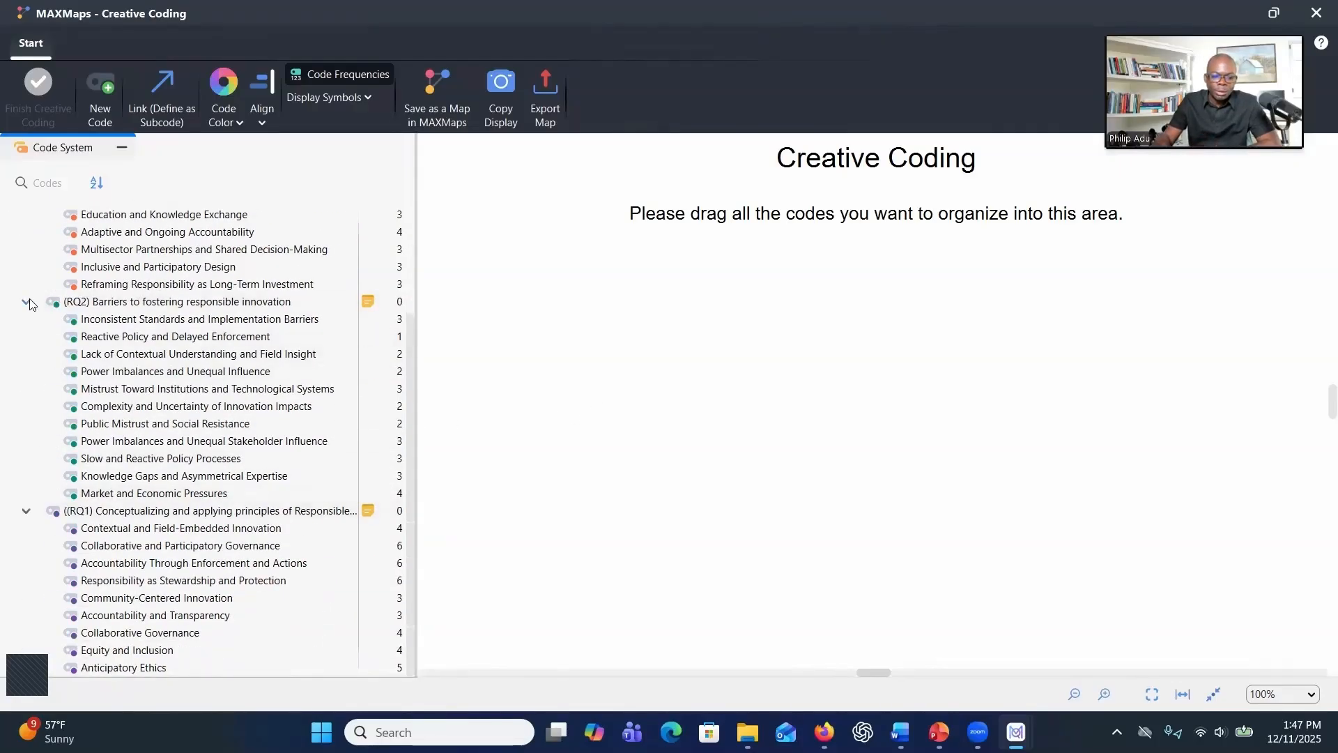
{"action": "left_click", "coordinate": [26, 302]}
{"action": "left_click", "coordinate": [26, 231]}
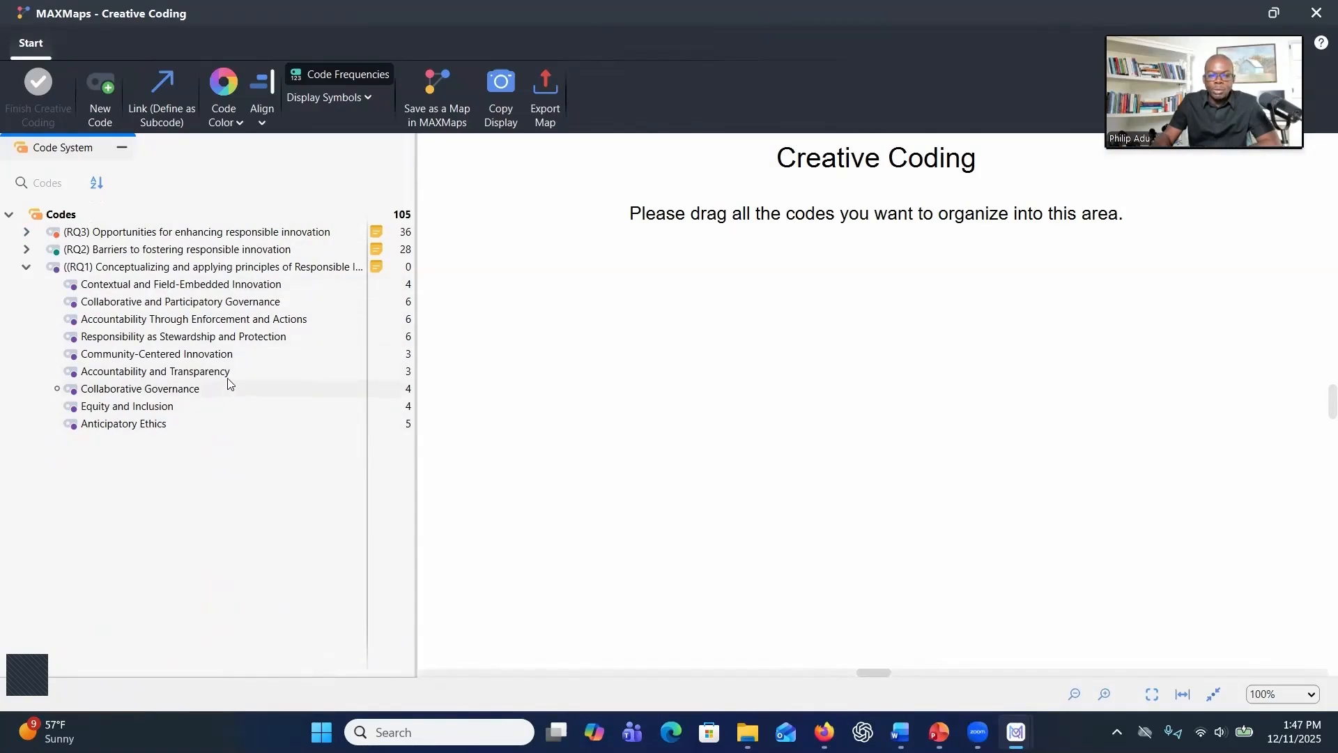
Bring the RQ1 parent code with all its subcodes into the Creative Coding area
{"action": "left_click", "coordinate": [128, 271]}
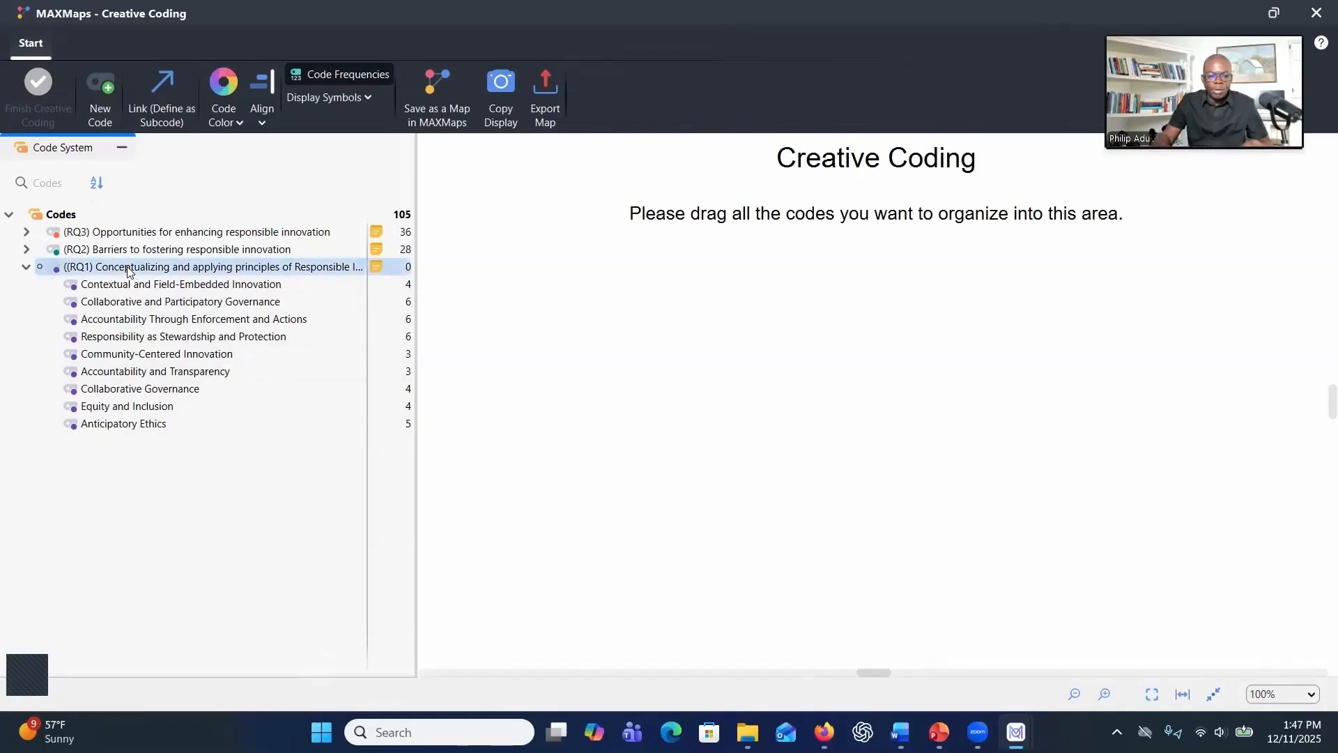
{"action": "left_click", "coordinate": [133, 428], "text": "shift"}
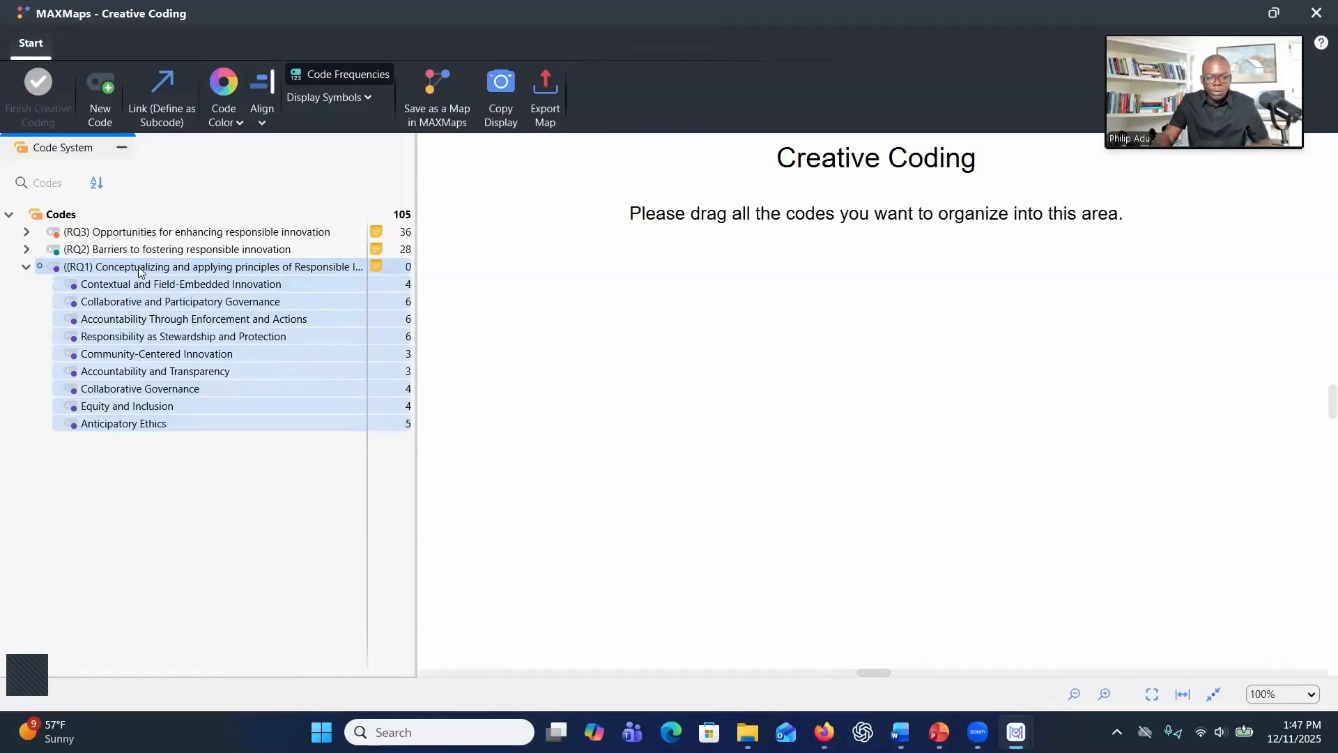
{"action": "left_click_drag", "start_coordinate": [138, 267], "coordinate": [707, 346]}
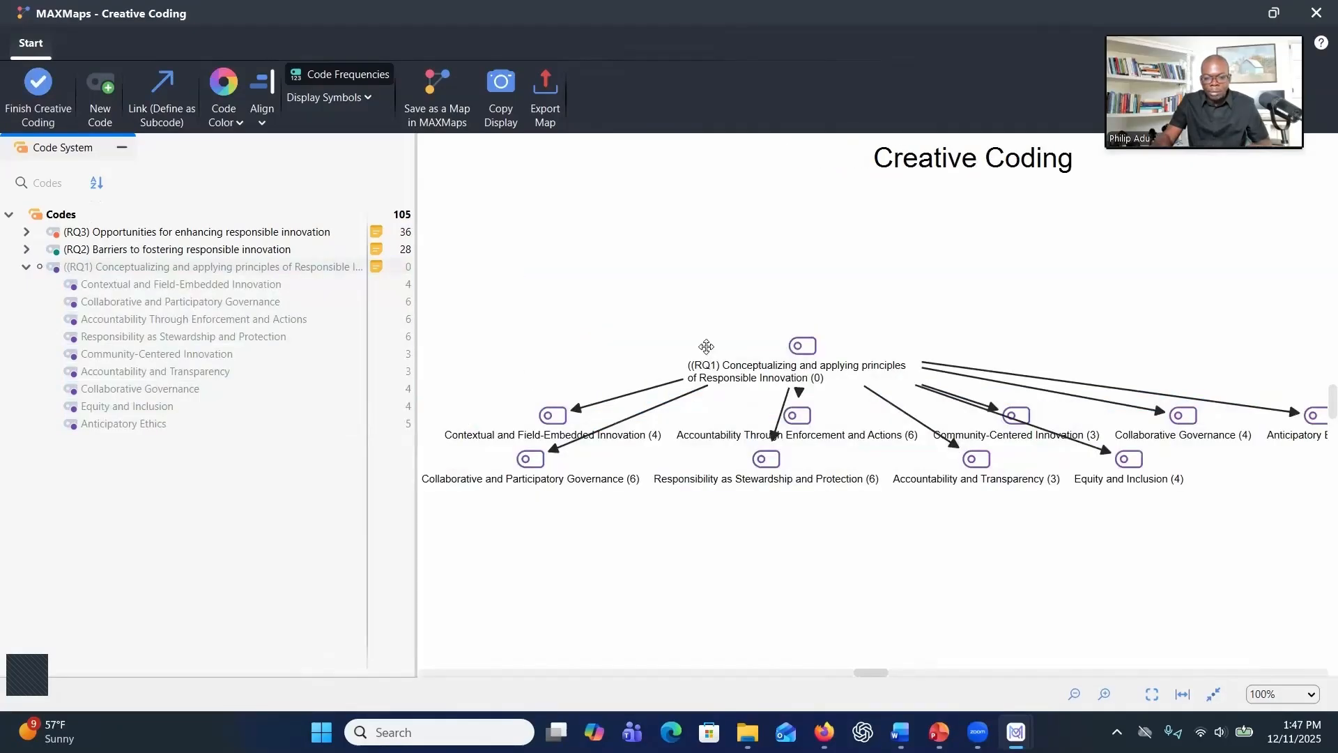
Move the RQ1 parent code higher and spread two of its subcodes lower on the map
{"action": "left_click_drag", "start_coordinate": [809, 352], "coordinate": [861, 233]}
{"action": "left_click_drag", "start_coordinate": [767, 459], "coordinate": [736, 489]}
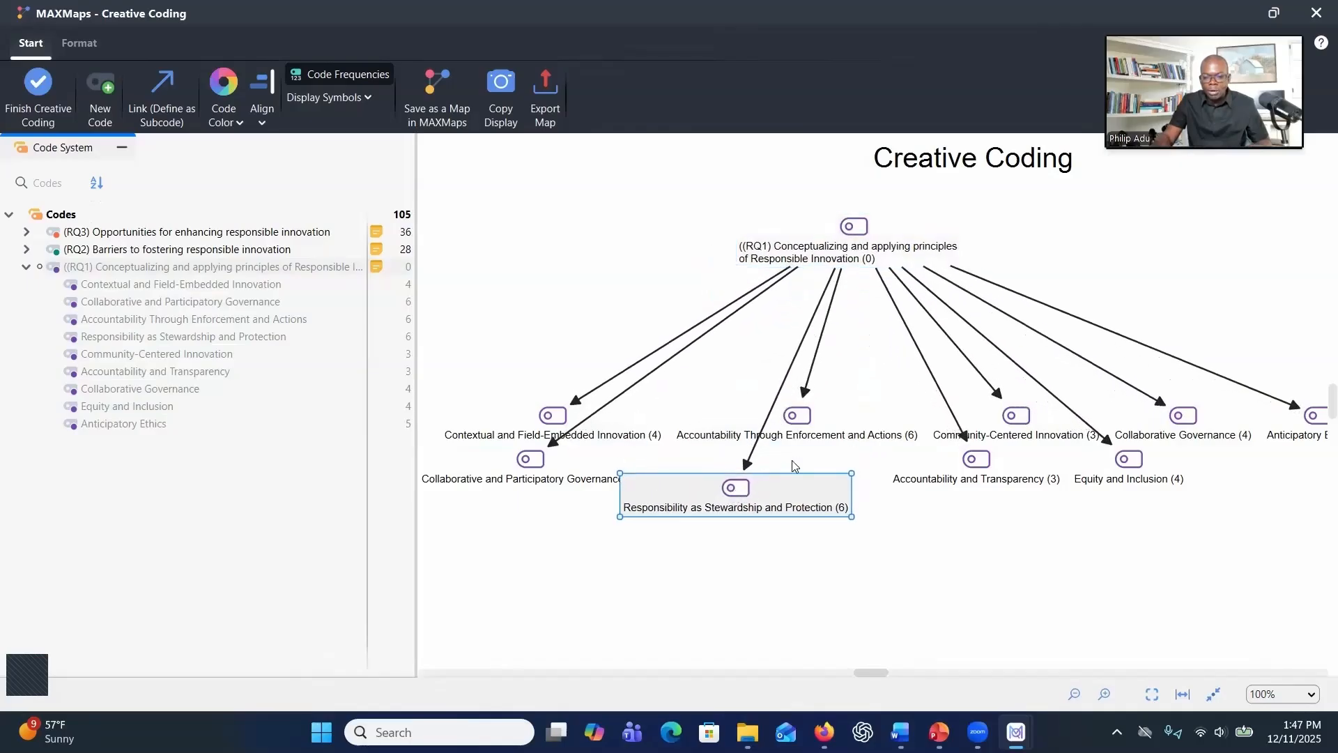
{"action": "left_click_drag", "start_coordinate": [797, 432], "coordinate": [879, 558]}
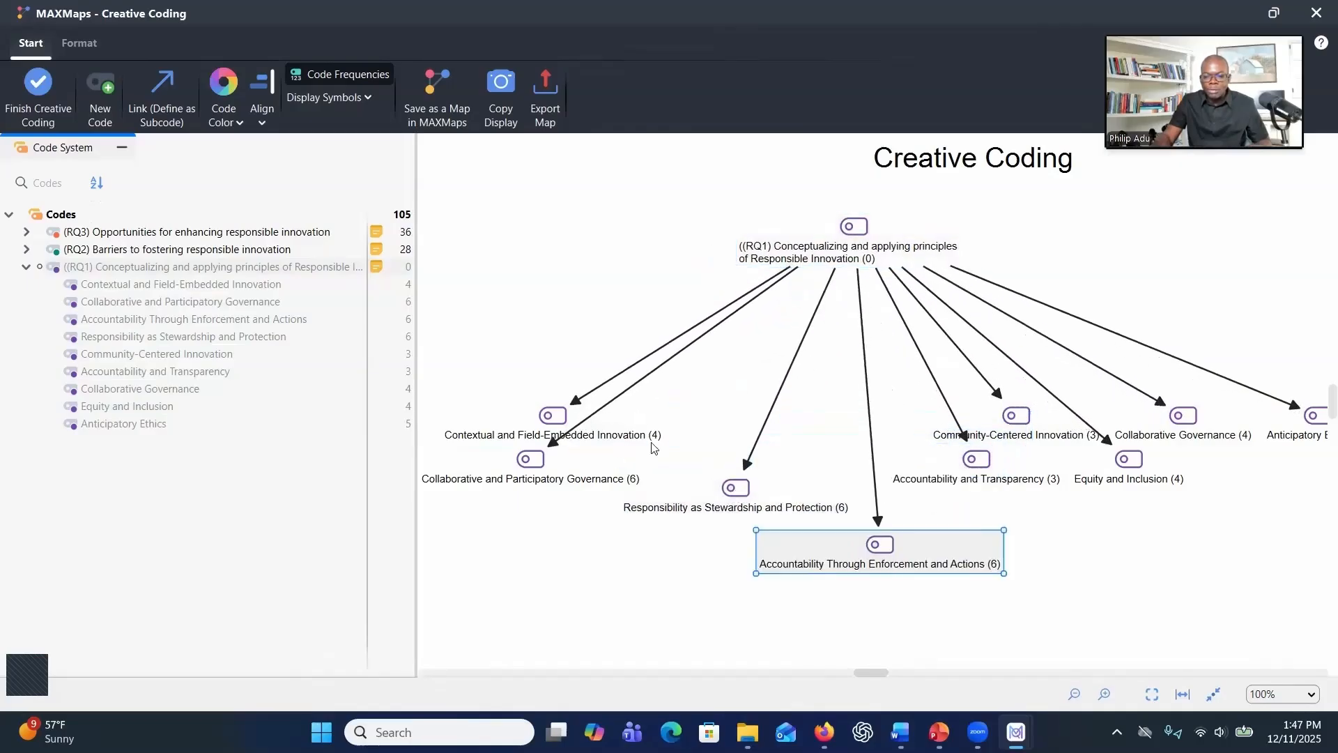
Place Accountability Through Enforcement and Actions and Responsibility as Stewardship and Protection together at the upper left
{"action": "left_click", "coordinate": [572, 401]}
{"action": "left_click", "coordinate": [687, 454]}
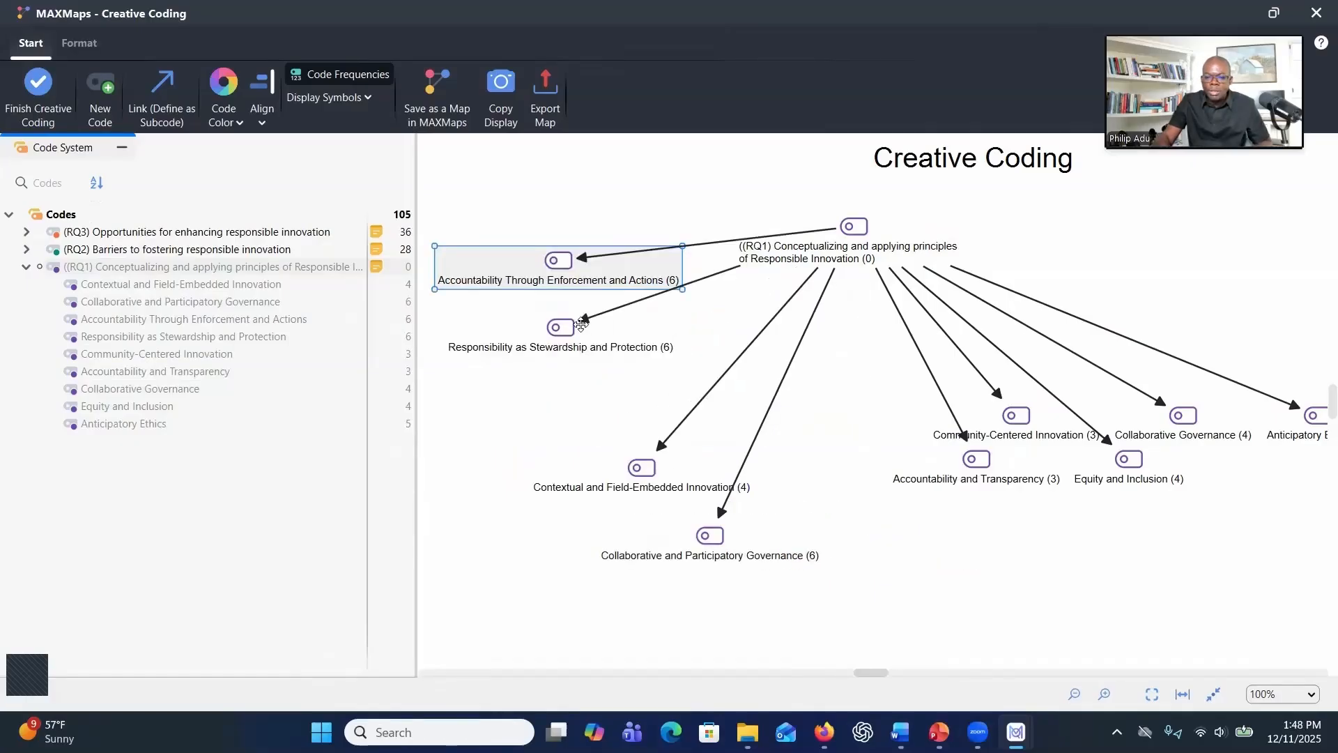
{"action": "left_click", "coordinate": [598, 325]}
{"action": "left_click_drag", "start_coordinate": [536, 264], "coordinate": [531, 218]}
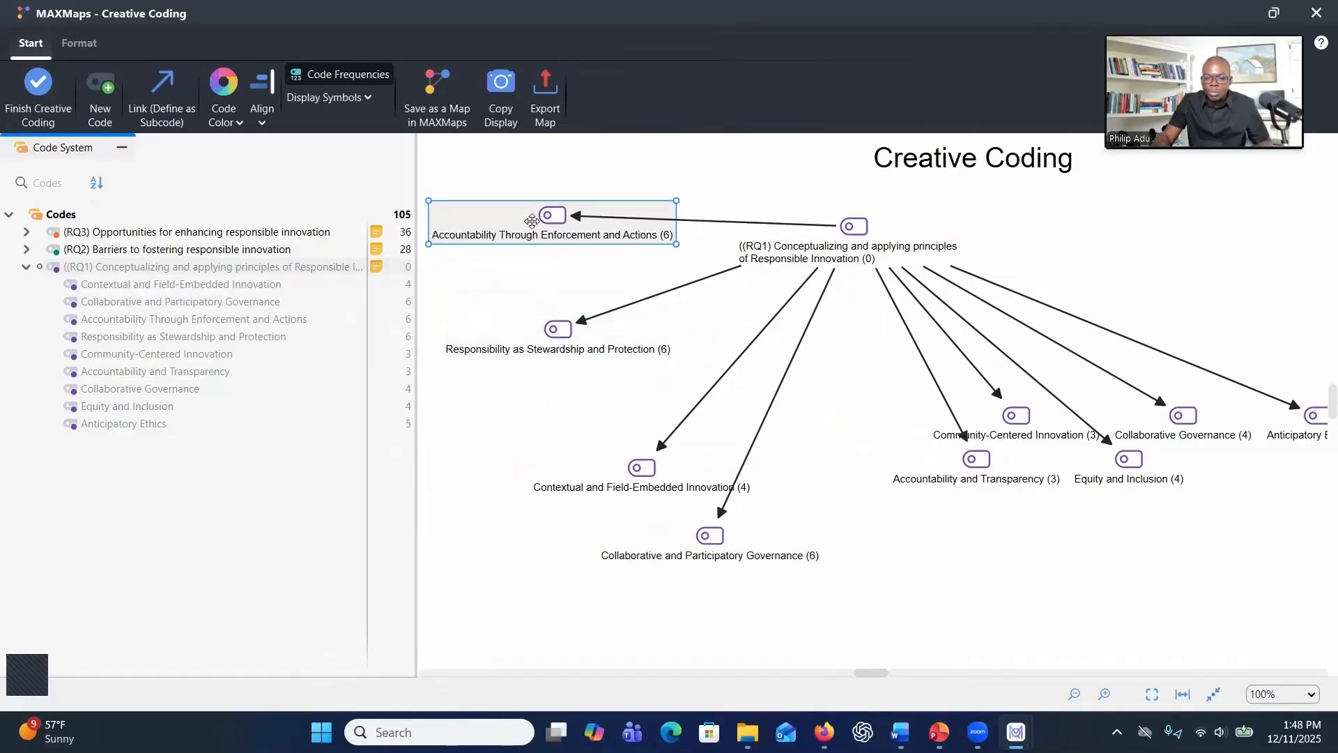
{"action": "left_click_drag", "start_coordinate": [555, 333], "coordinate": [561, 291]}
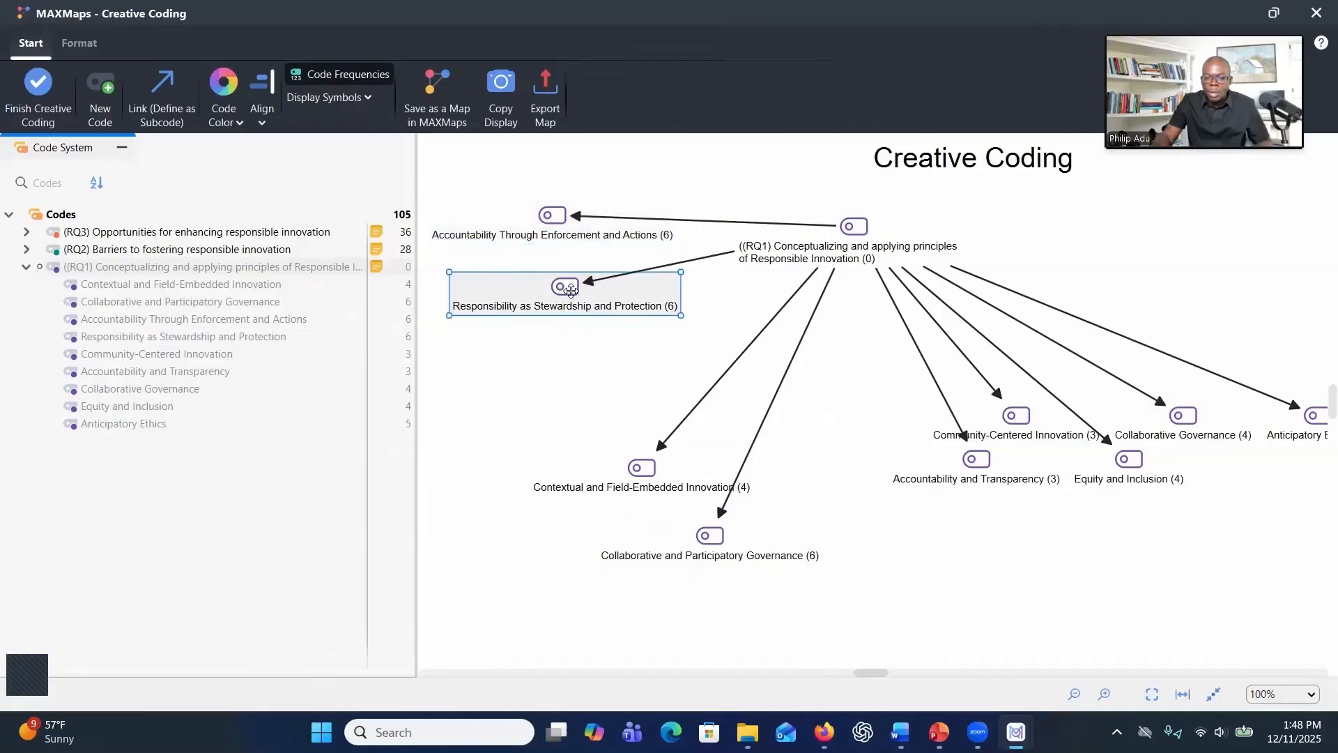
Open and read through the coded segments of Responsibility as Stewardship and Protection
{"action": "double_click", "coordinate": [563, 290]}
{"action": "left_click", "coordinate": [1032, 265]}
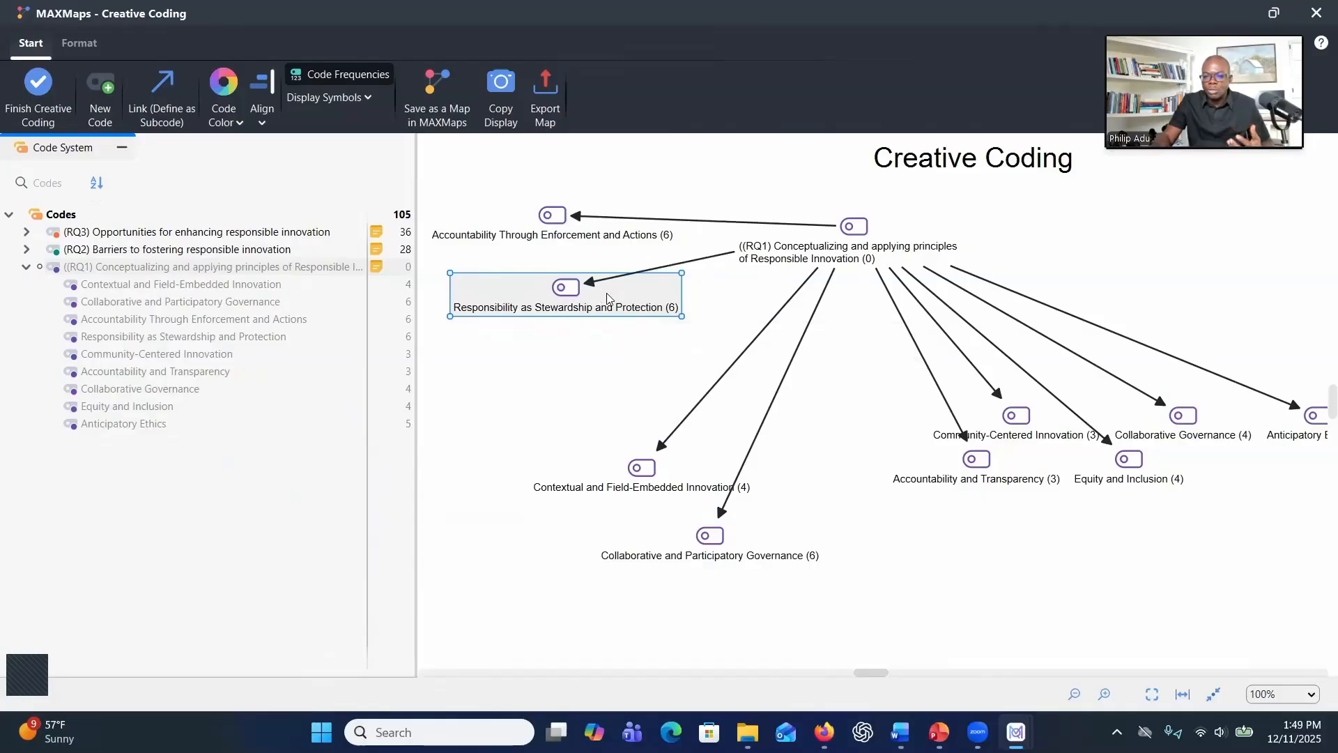
{"action": "double_click", "coordinate": [607, 292]}
{"action": "left_click", "coordinate": [577, 497]}
{"action": "left_click", "coordinate": [579, 523]}
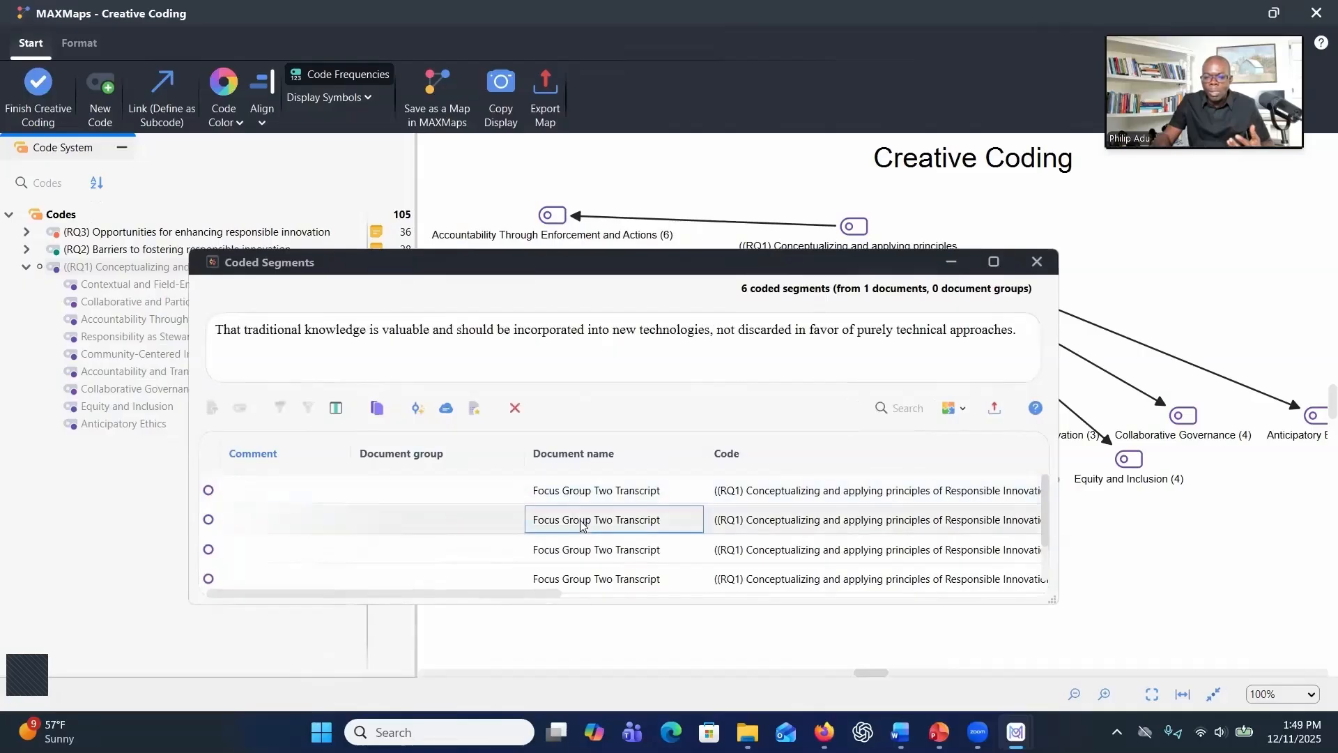
{"action": "left_click", "coordinate": [579, 558]}
{"action": "left_click", "coordinate": [578, 580]}
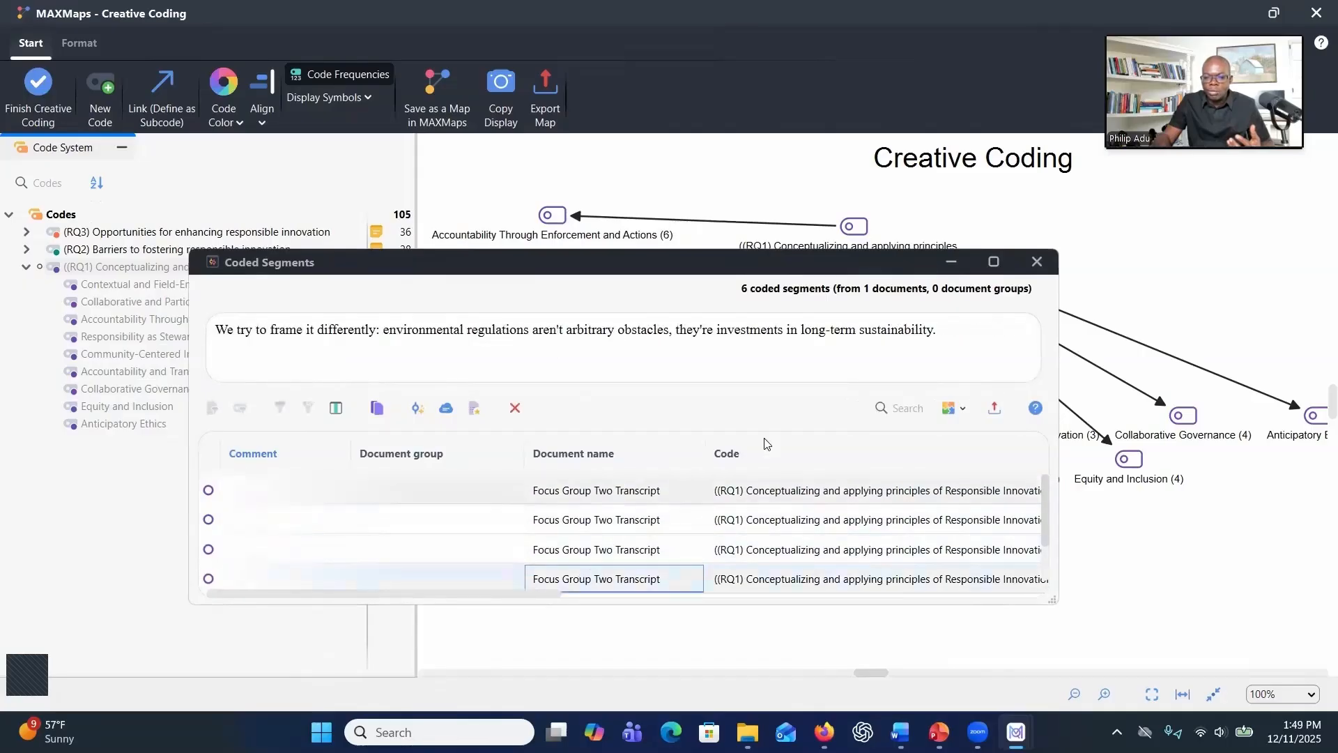
{"action": "left_click", "coordinate": [1036, 262]}
Tighten the upper-left pair and group Collaborative Governance with Collaborative and Participatory Governance at the lower left
{"action": "left_click_drag", "start_coordinate": [563, 232], "coordinate": [553, 218]}
{"action": "left_click_drag", "start_coordinate": [576, 283], "coordinate": [549, 222]}
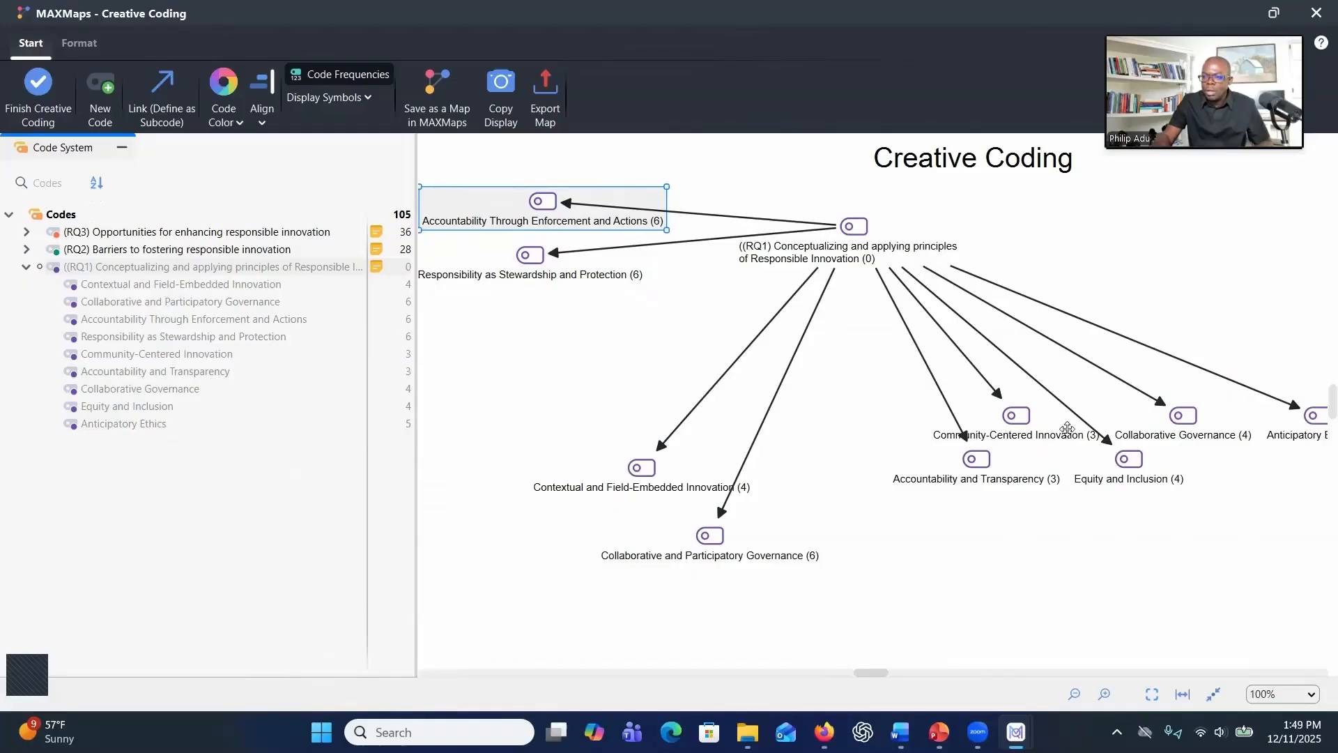
{"action": "left_click_drag", "start_coordinate": [1182, 428], "coordinate": [514, 583]}
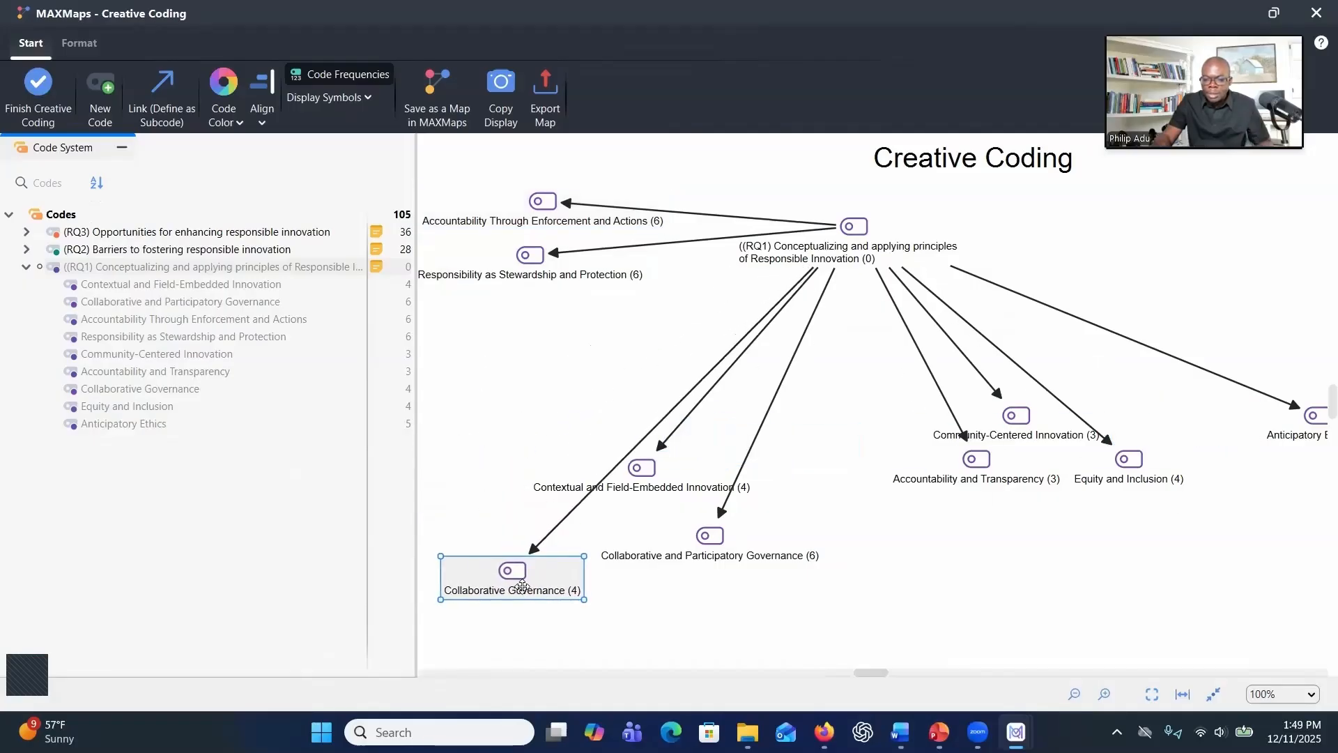
{"action": "left_click_drag", "start_coordinate": [719, 529], "coordinate": [542, 614]}
Place Contextual and Field-Embedded Innovation and Community-Centered Innovation along the bottom centre of the map
{"action": "left_click_drag", "start_coordinate": [640, 464], "coordinate": [877, 558]}
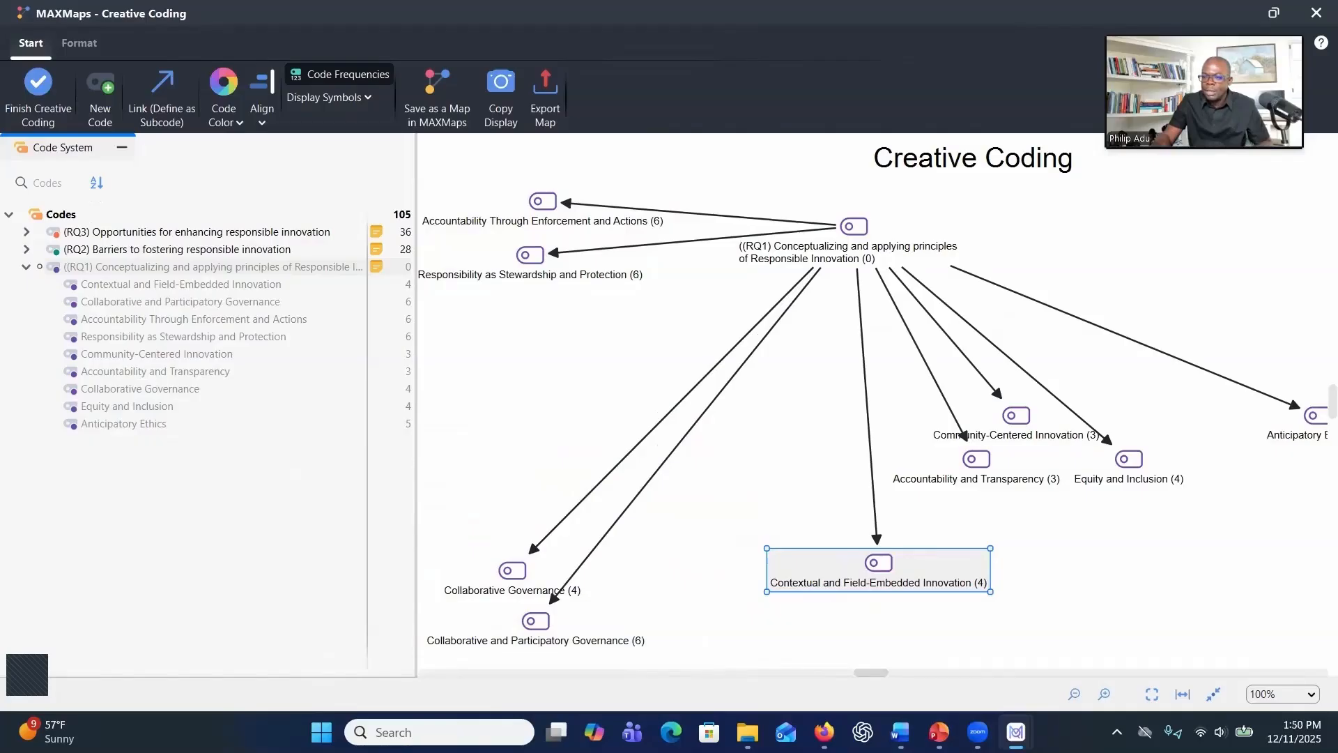
{"action": "left_click_drag", "start_coordinate": [905, 568], "coordinate": [870, 593]}
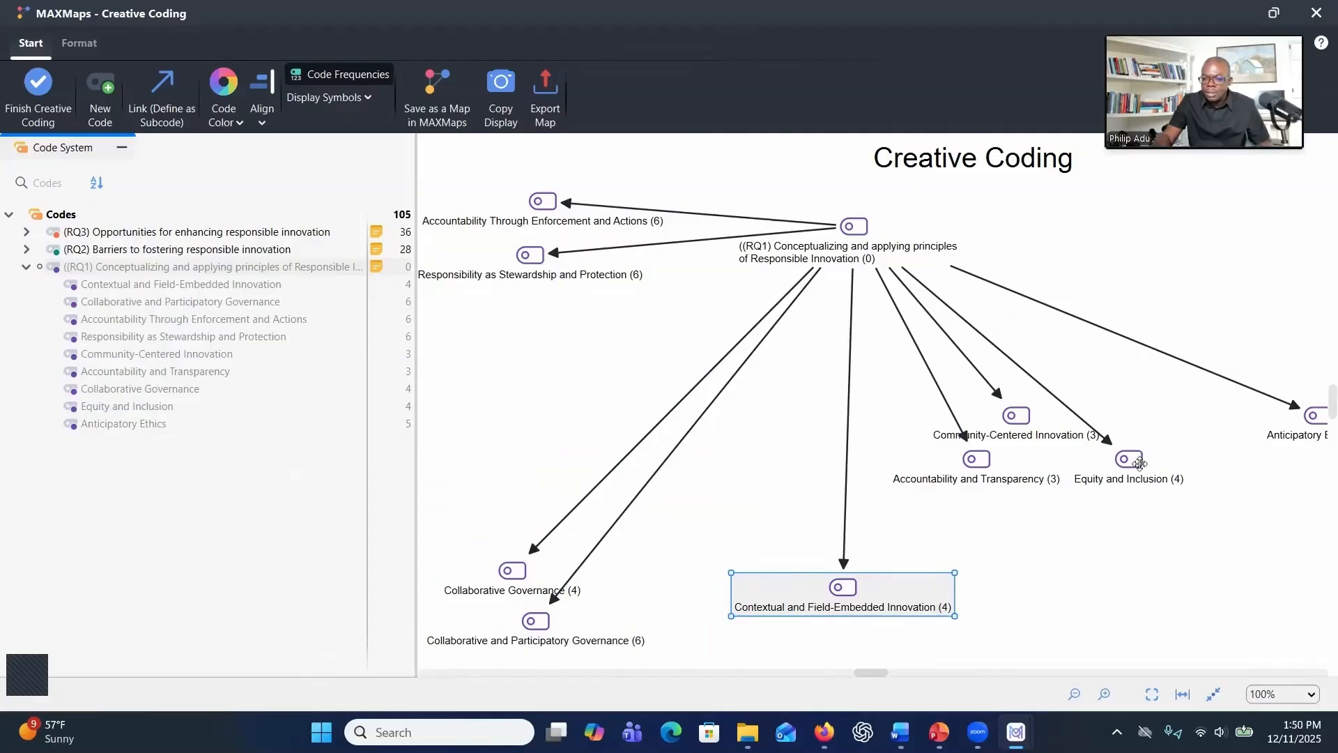
{"action": "left_click_drag", "start_coordinate": [1022, 421], "coordinate": [980, 632]}
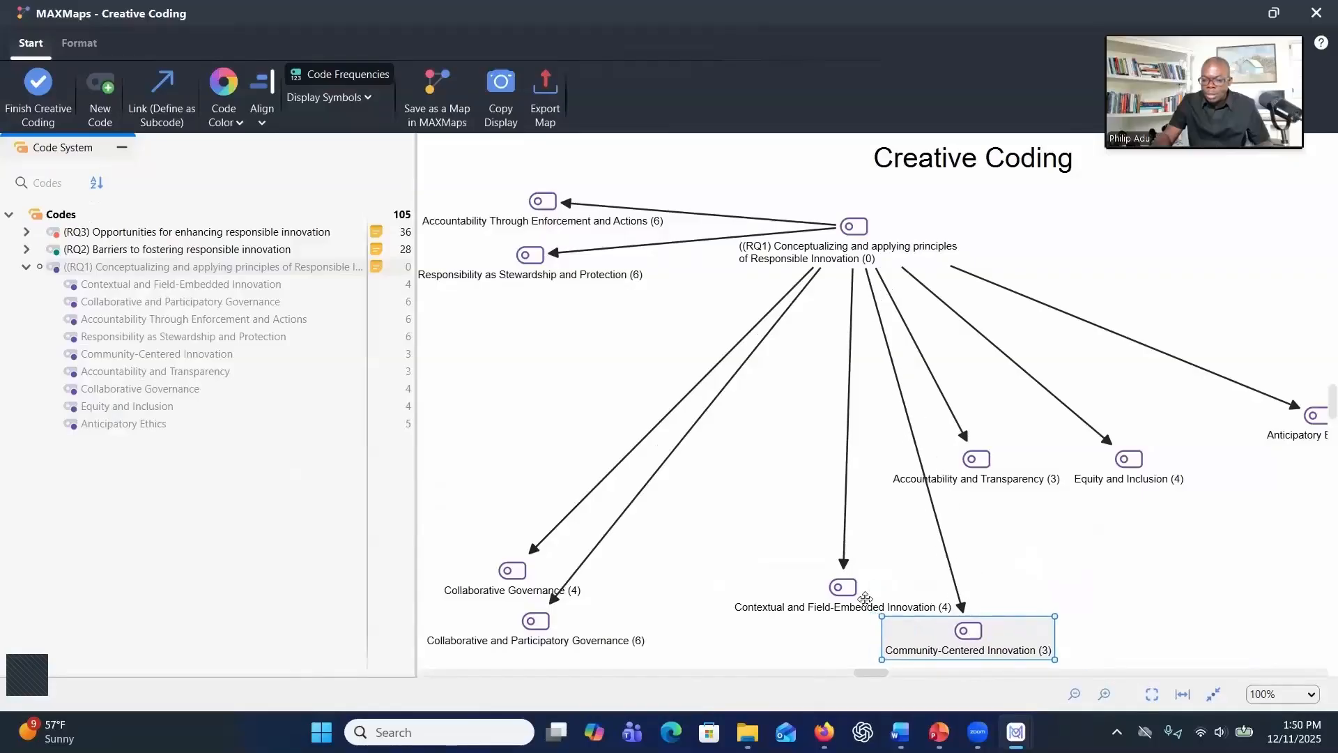
{"action": "left_click_drag", "start_coordinate": [872, 596], "coordinate": [846, 600]}
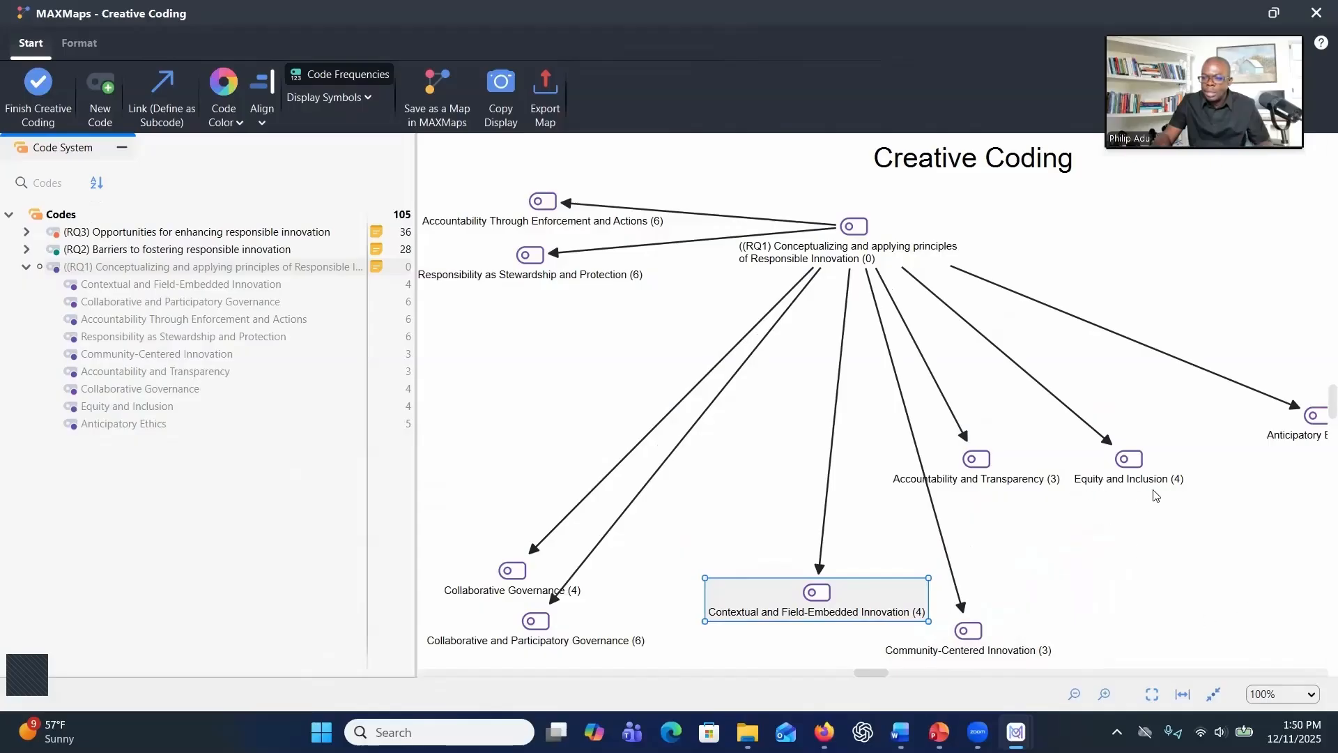
Group Accountability and Transparency with Anticipatory Ethics at lower right and move Equity and Inclusion to the right
{"action": "left_click_drag", "start_coordinate": [1286, 426], "coordinate": [1158, 422]}
{"action": "left_click_drag", "start_coordinate": [1009, 476], "coordinate": [1252, 584]}
{"action": "left_click_drag", "start_coordinate": [1209, 432], "coordinate": [1203, 625]}
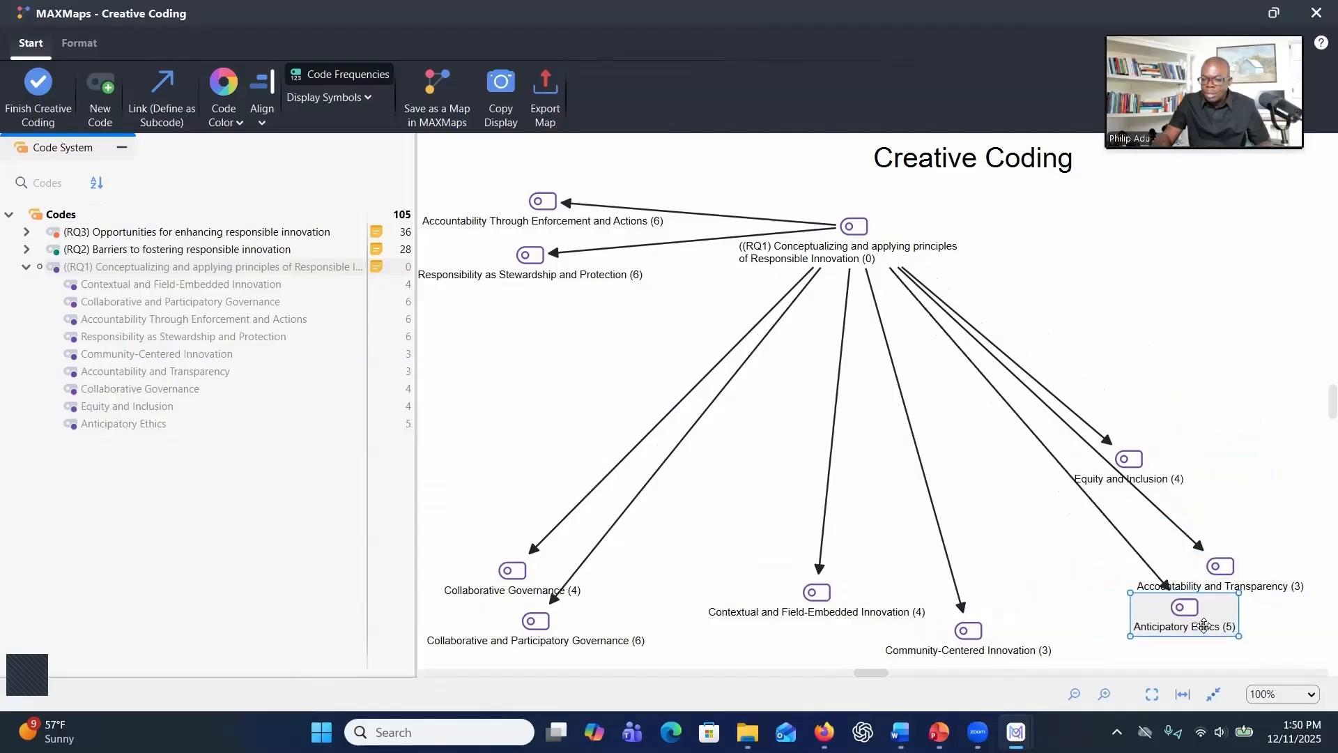
{"action": "left_click_drag", "start_coordinate": [1142, 463], "coordinate": [1233, 339]}
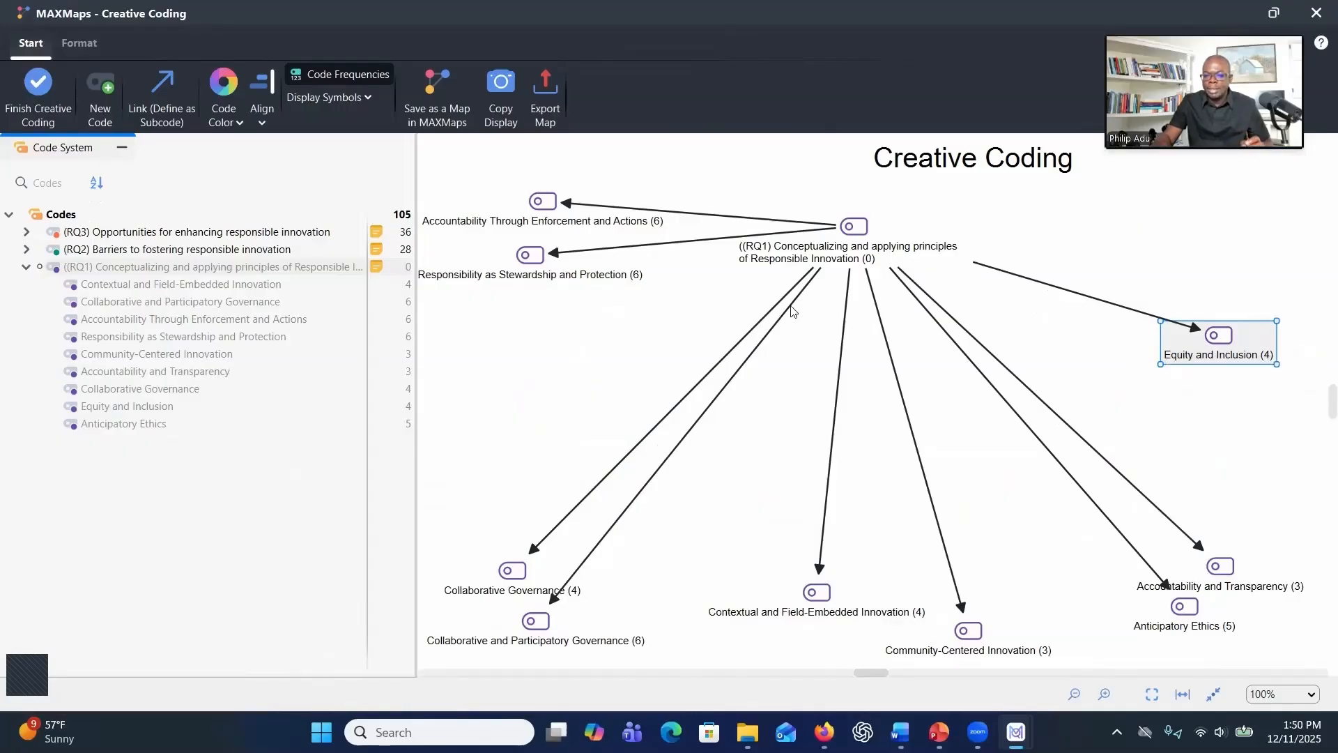
Shift the Accountability Through Enforcement and Responsibility as Stewardship pair slightly lower beside the parent code
{"action": "left_click", "coordinate": [543, 204]}
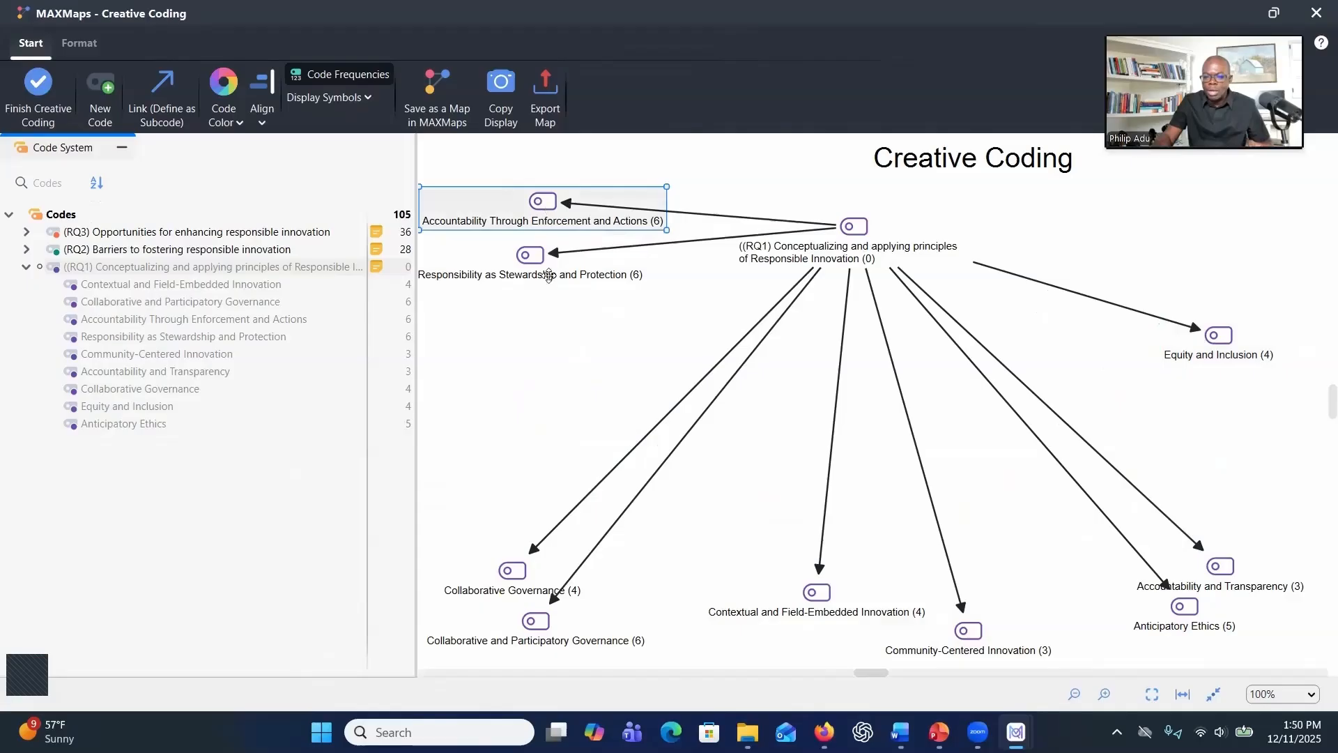
{"action": "left_click", "coordinate": [586, 494]}
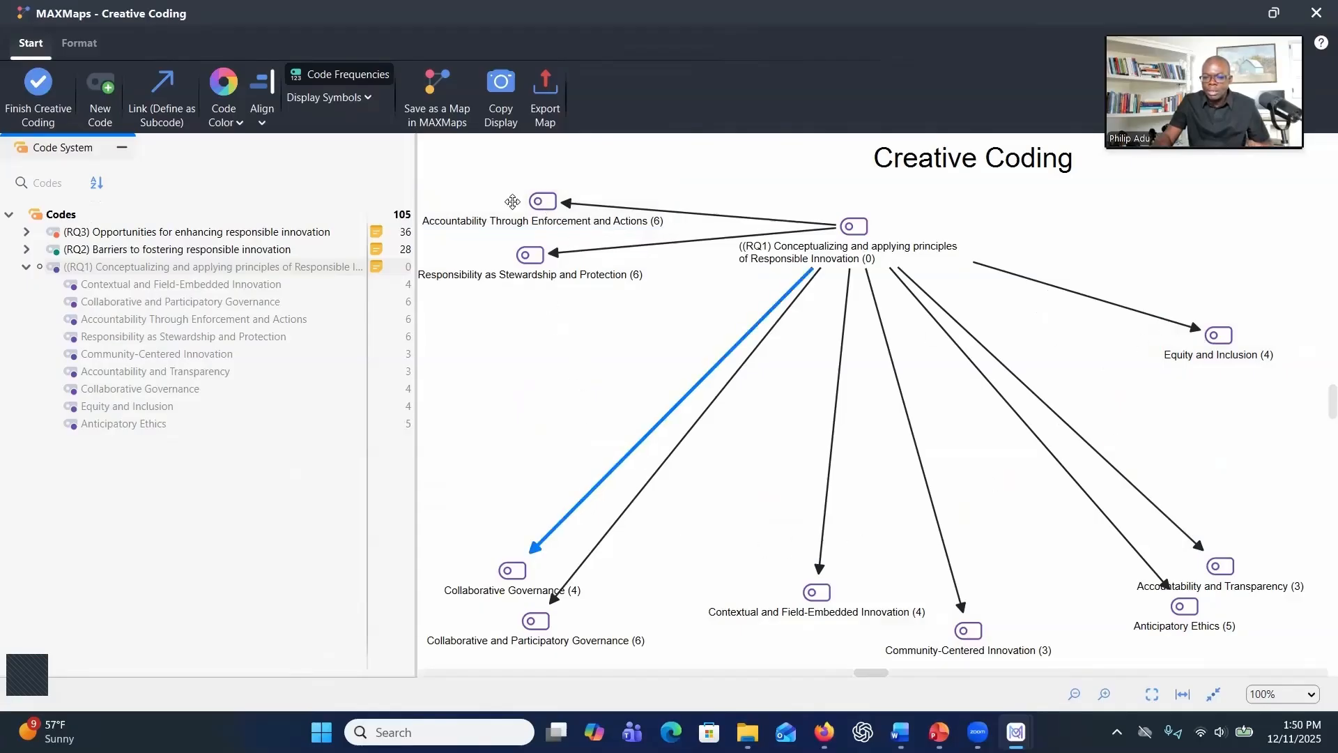
{"action": "left_click_drag", "start_coordinate": [516, 252], "coordinate": [530, 293]}
{"action": "left_click_drag", "start_coordinate": [525, 218], "coordinate": [553, 238]}
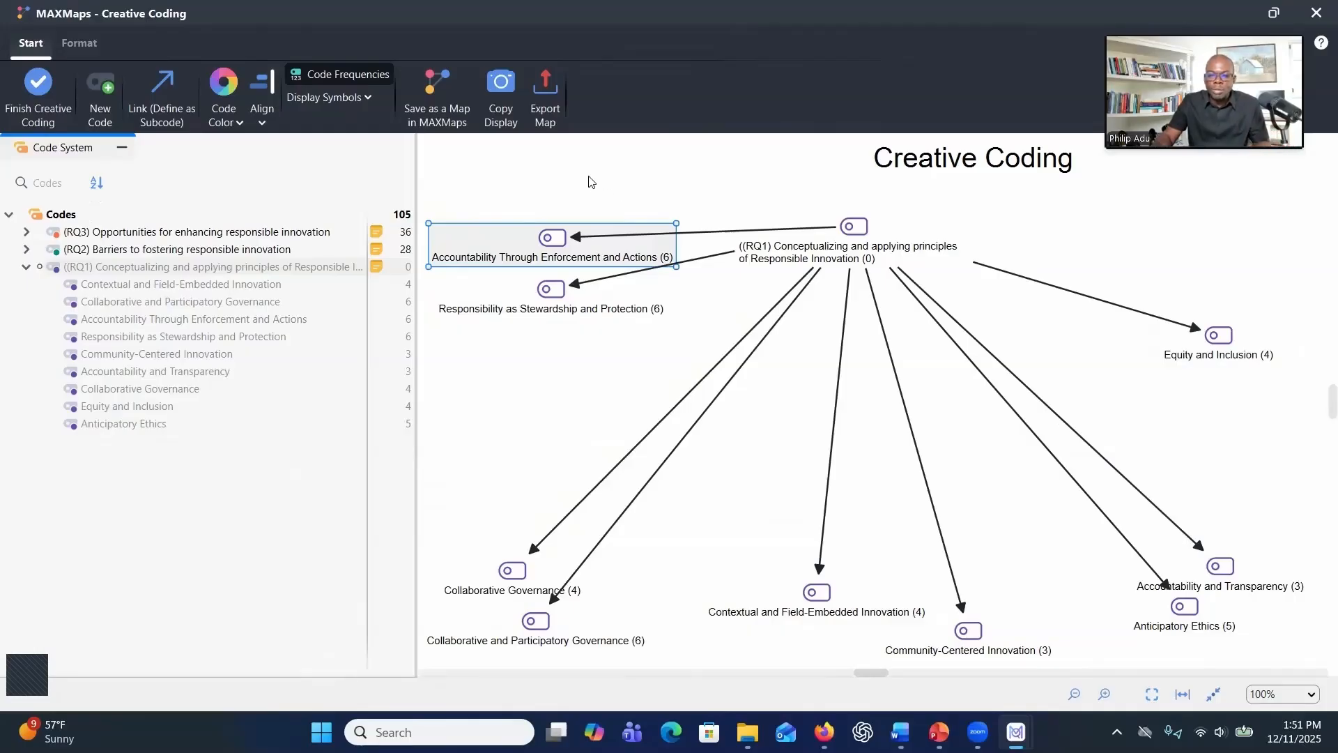
Create a new code named "(Theme) Stewardship and Accountability"
{"action": "left_click", "coordinate": [102, 123]}
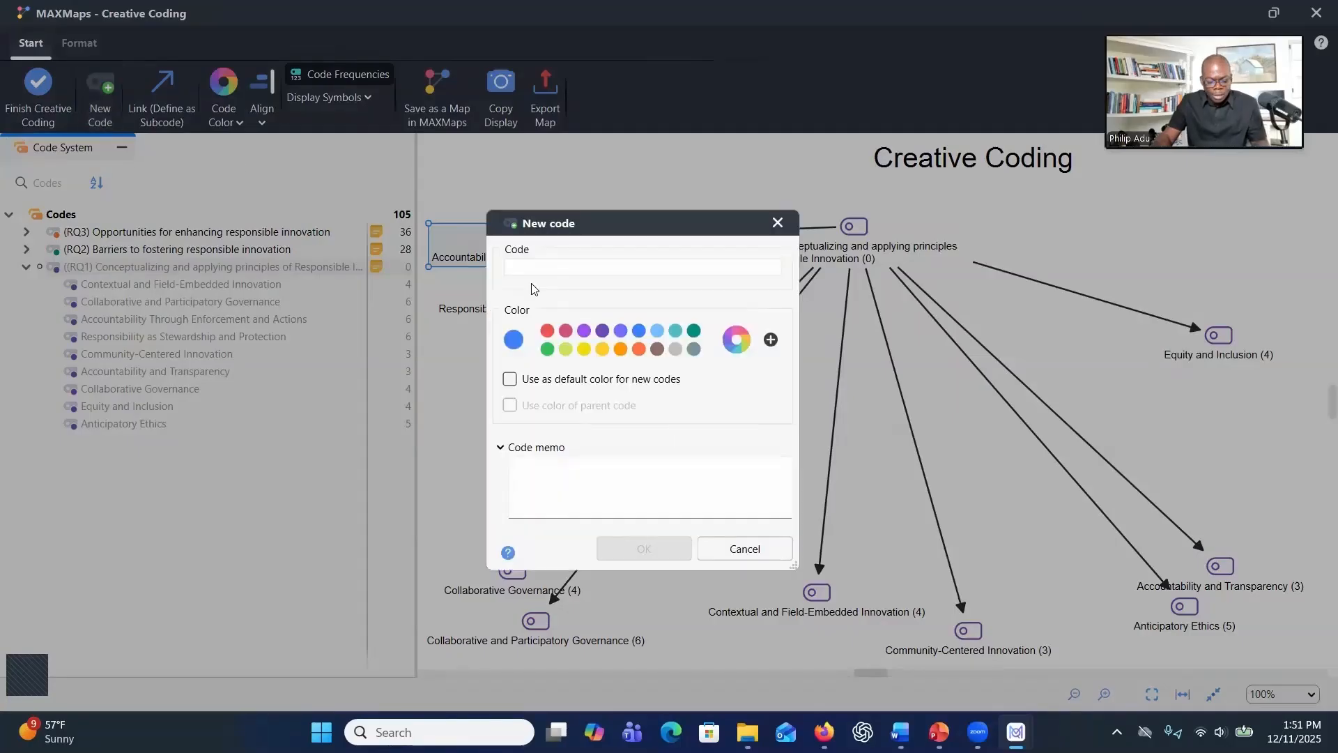
{"action": "type", "text": "(Theme) Stewardship and Accountability"}
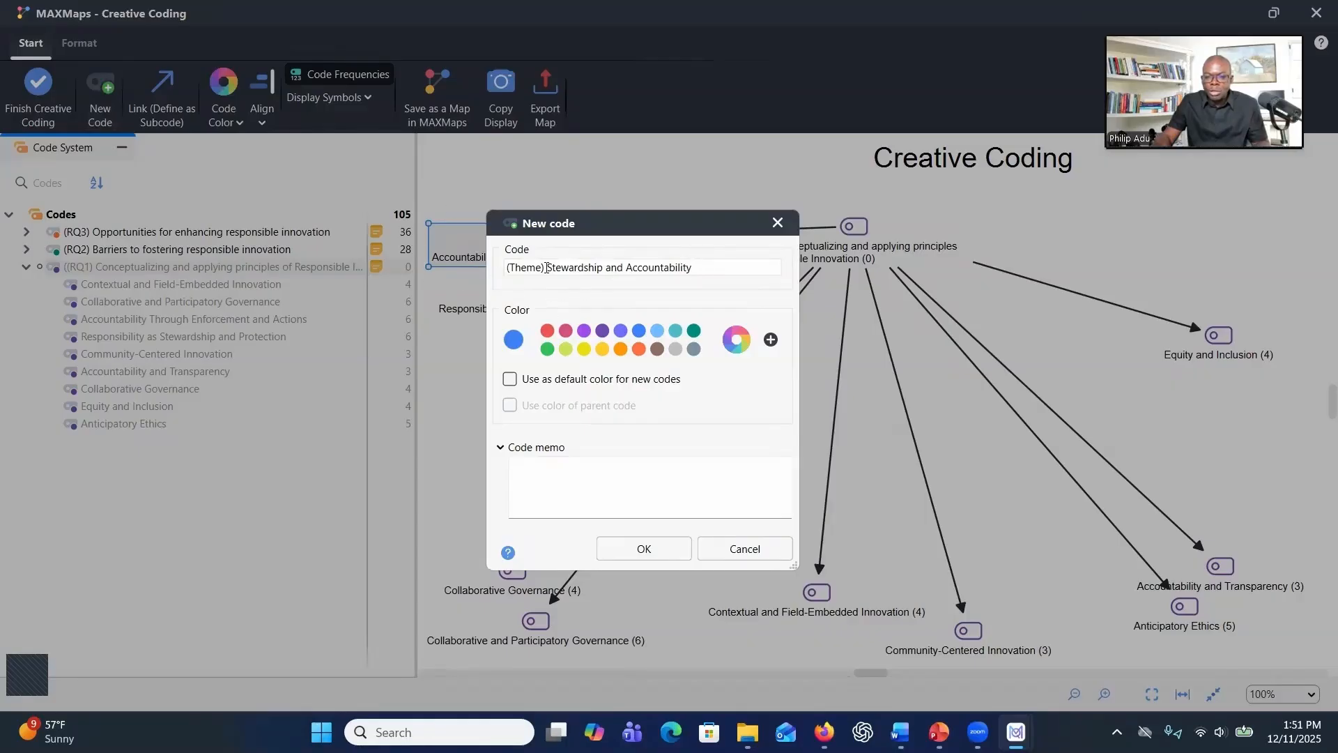
{"action": "left_click_drag", "start_coordinate": [547, 268], "coordinate": [493, 260]}
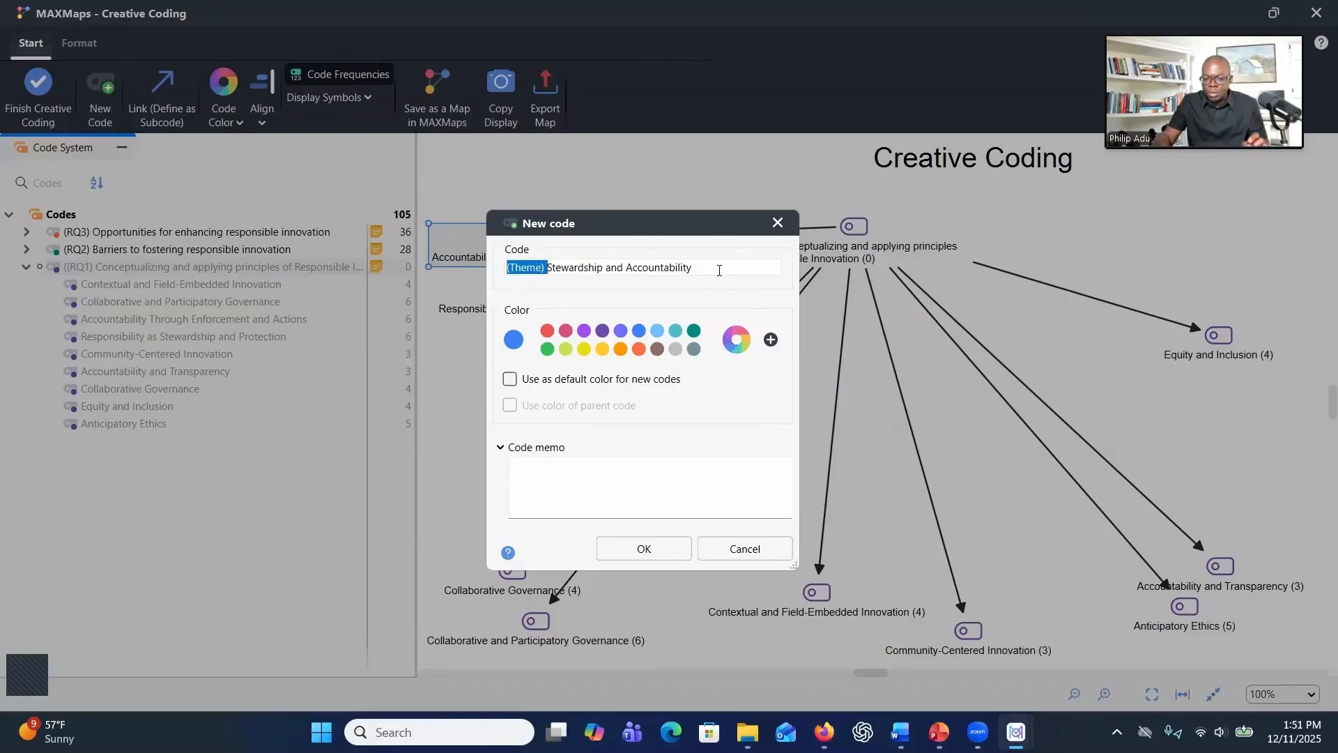
{"action": "left_click_drag", "start_coordinate": [693, 267], "coordinate": [552, 269]}
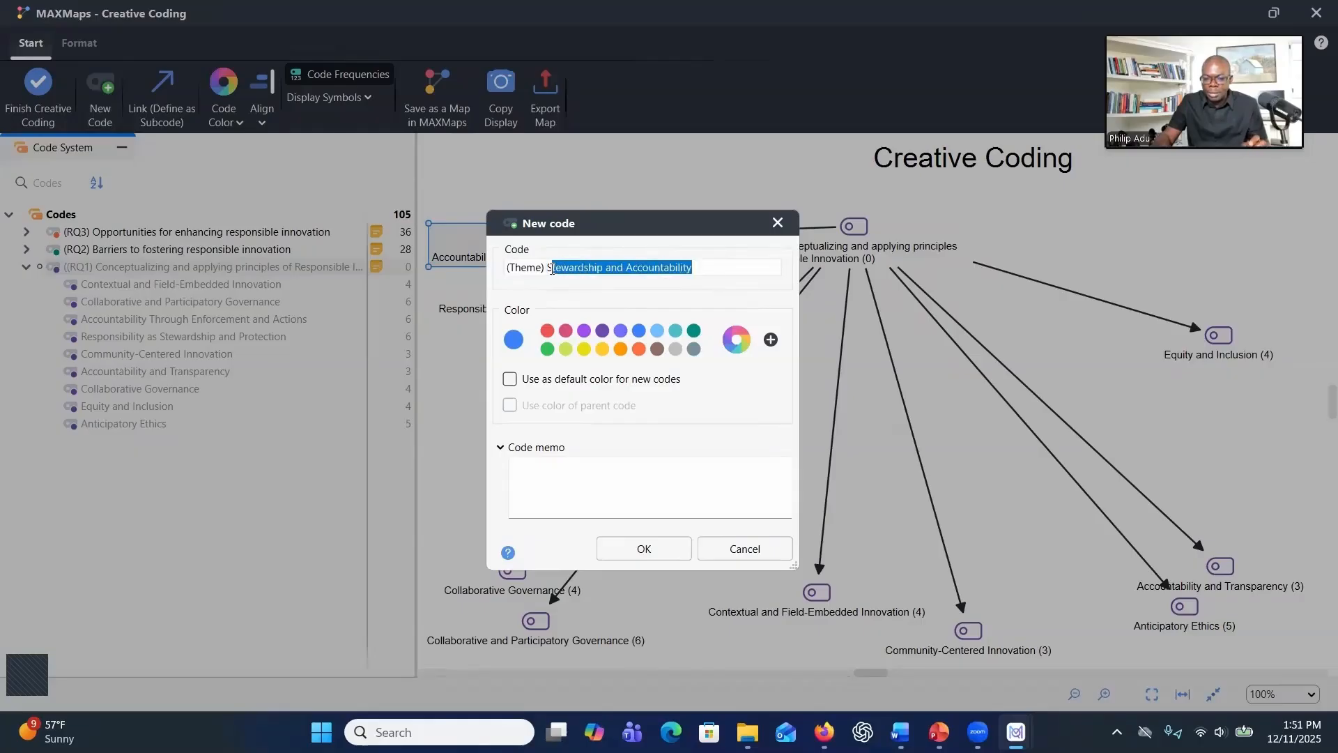
{"action": "left_click", "coordinate": [587, 482]}
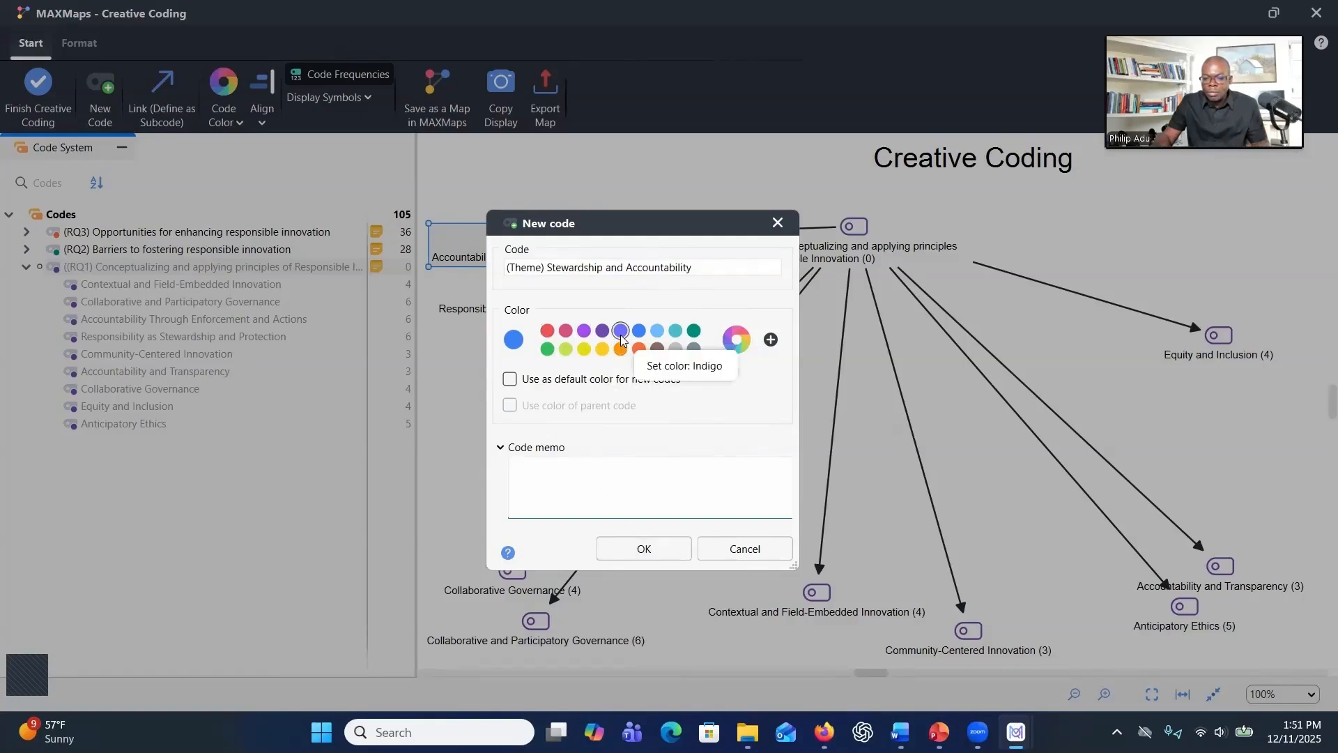
{"action": "left_click", "coordinate": [639, 550]}
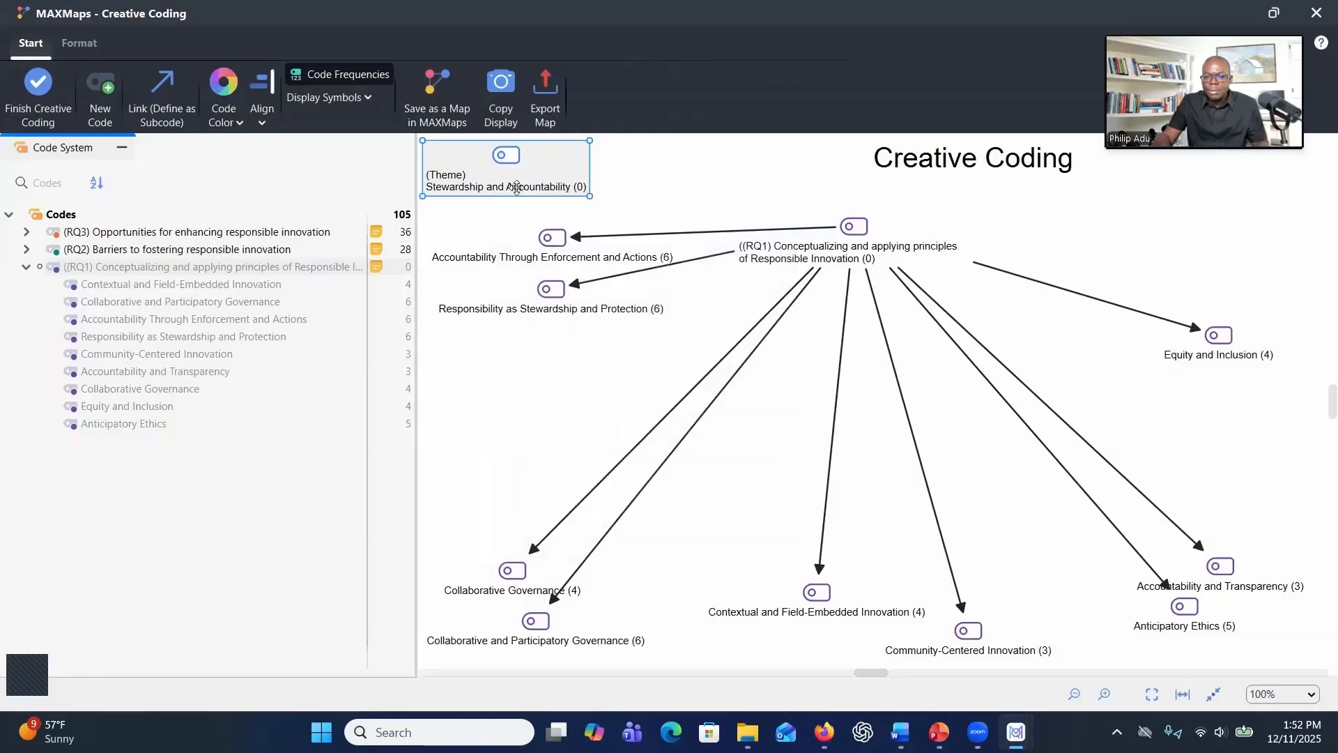
Link the Stewardship and Accountability theme as parent of Accountability Through Enforcement and Actions and Responsibility as Stewardship and Protection
{"action": "left_click_drag", "start_coordinate": [553, 194], "coordinate": [556, 202]}
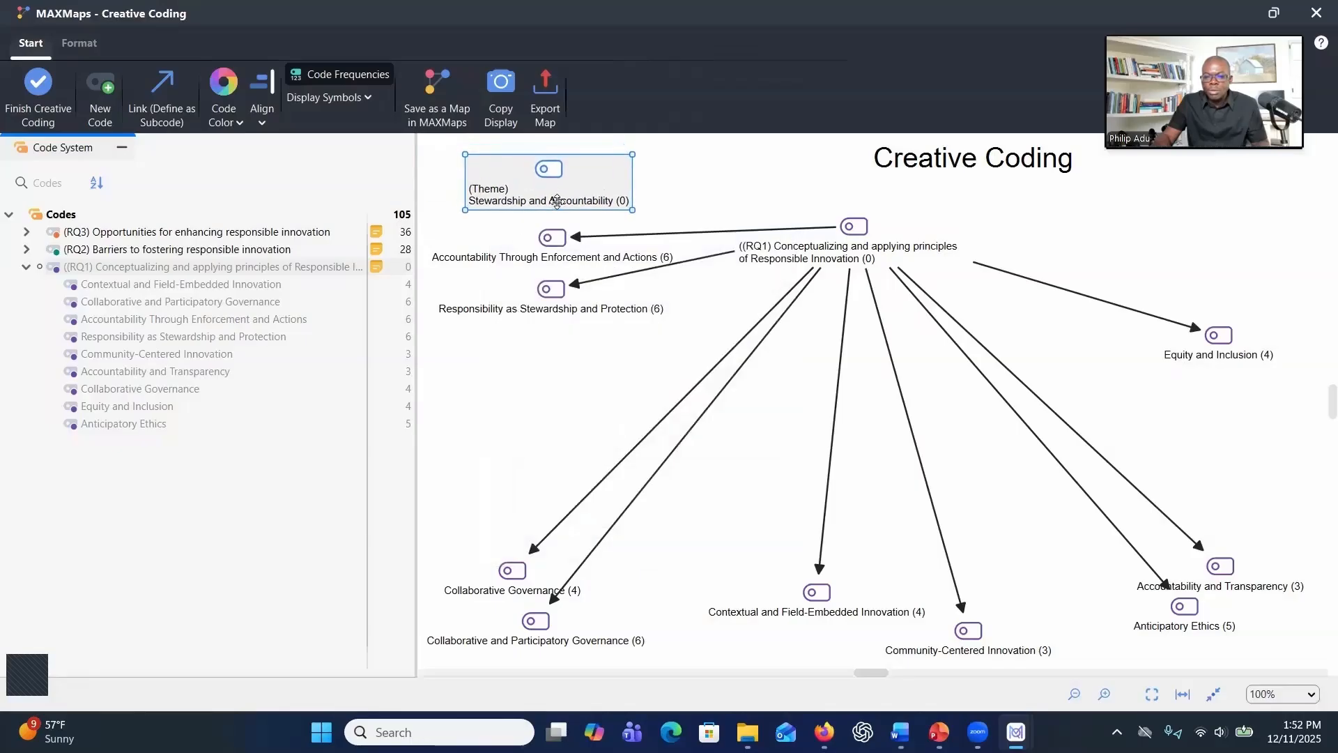
{"action": "left_click", "coordinate": [160, 124]}
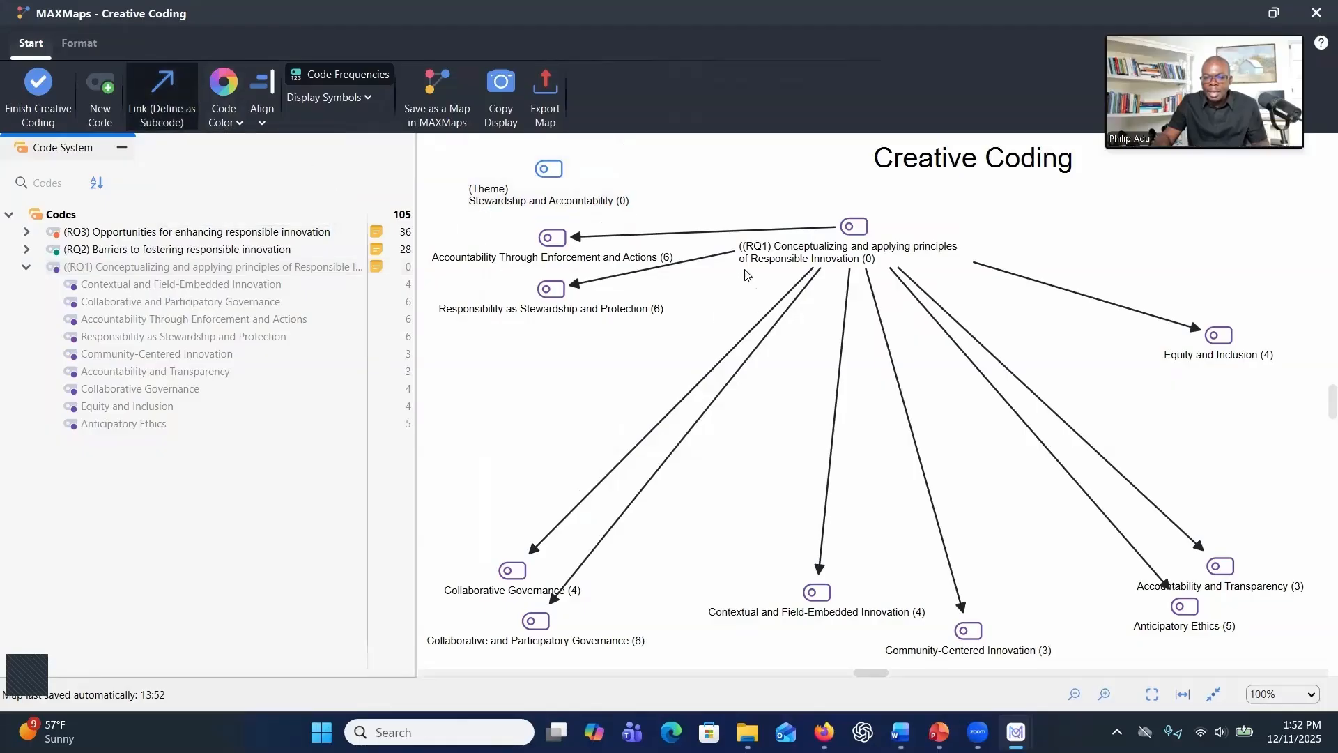
{"action": "left_click", "coordinate": [550, 169]}
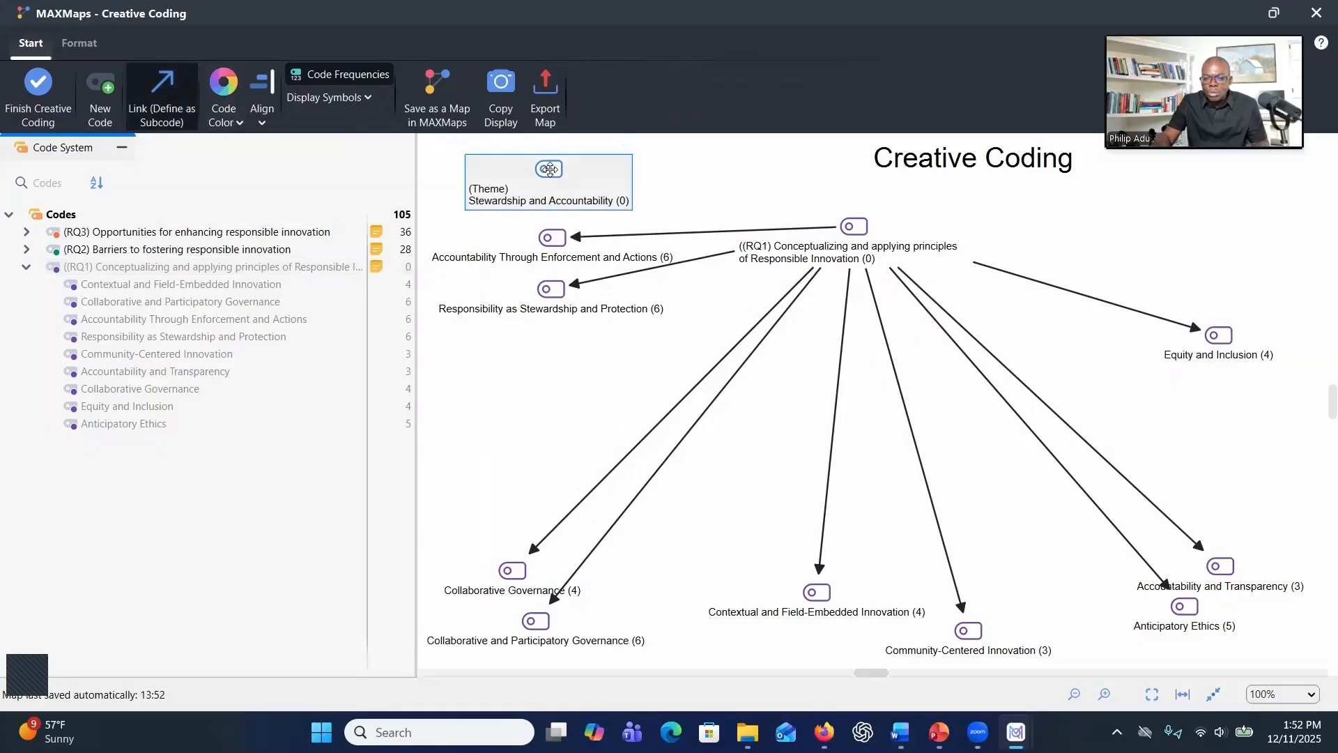
{"action": "left_click", "coordinate": [553, 238]}
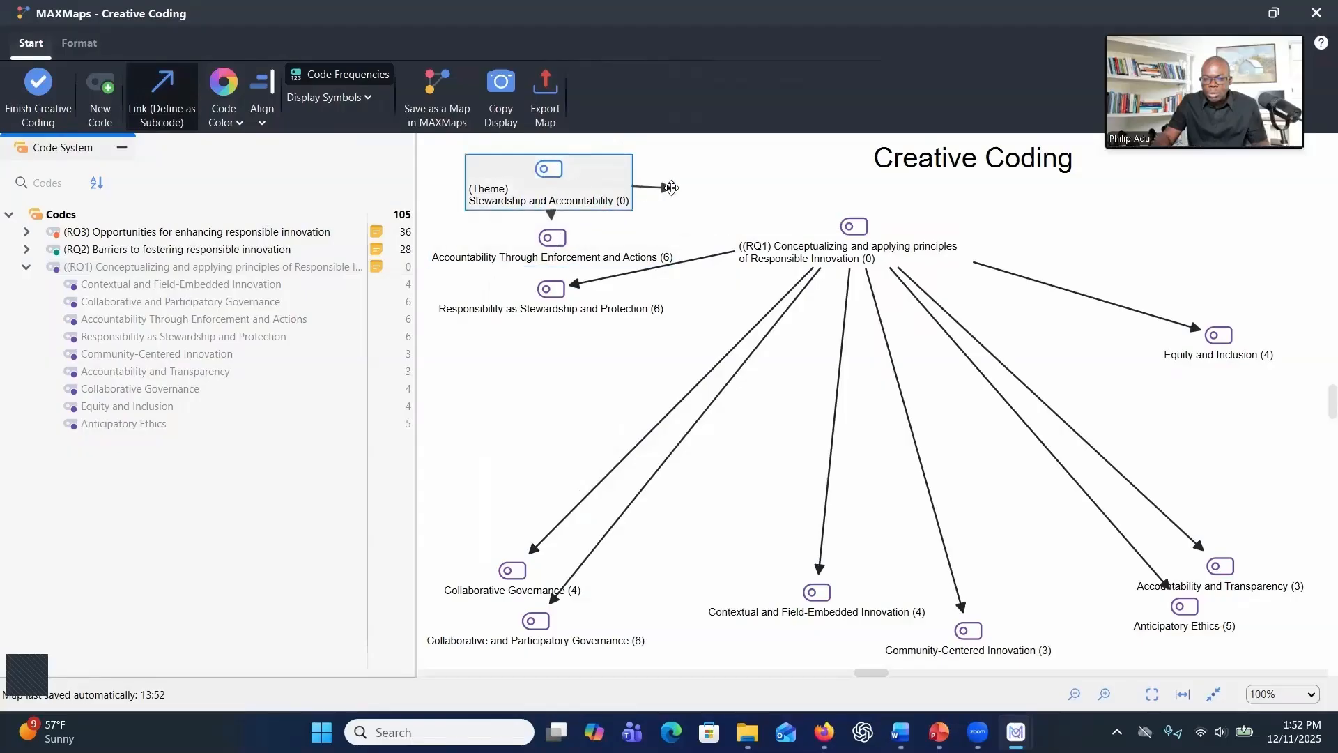
{"action": "left_click", "coordinate": [561, 299]}
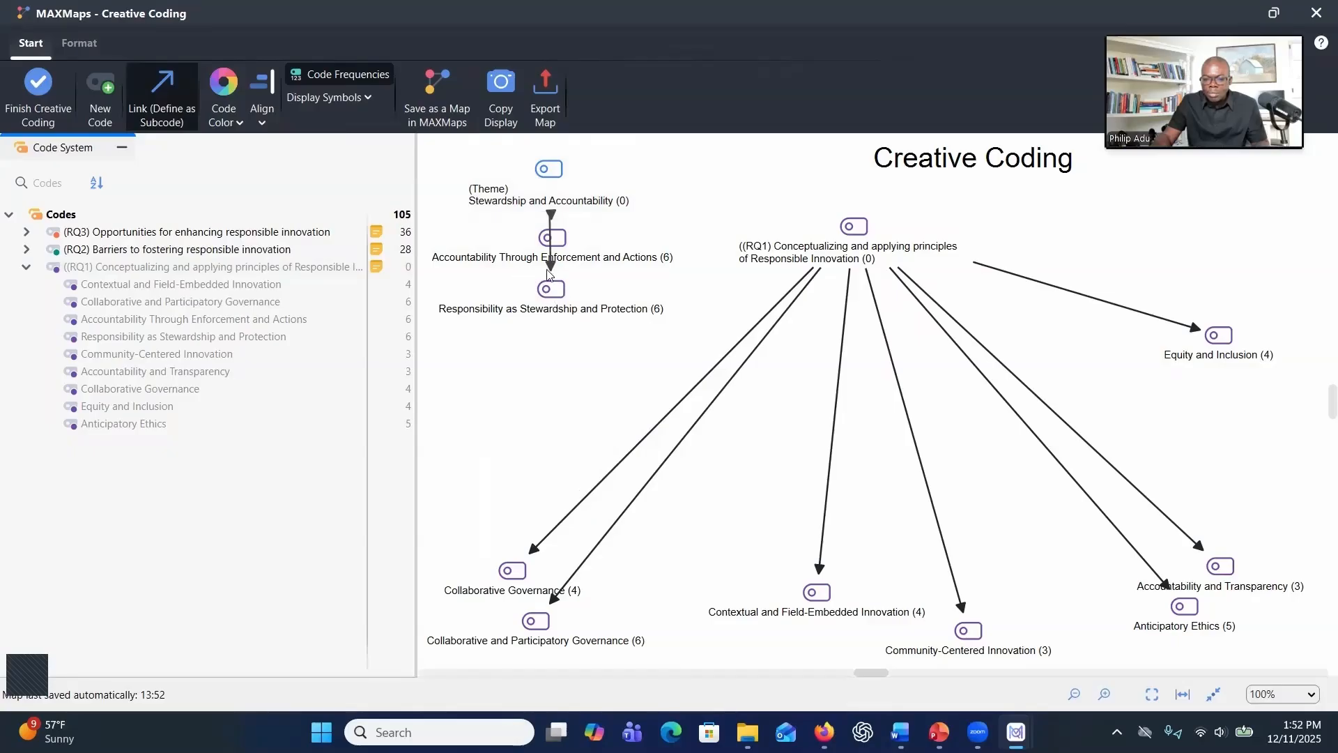
Move the Stewardship and Accountability theme to the right and spread its two subcodes below it
{"action": "left_click", "coordinate": [157, 99]}
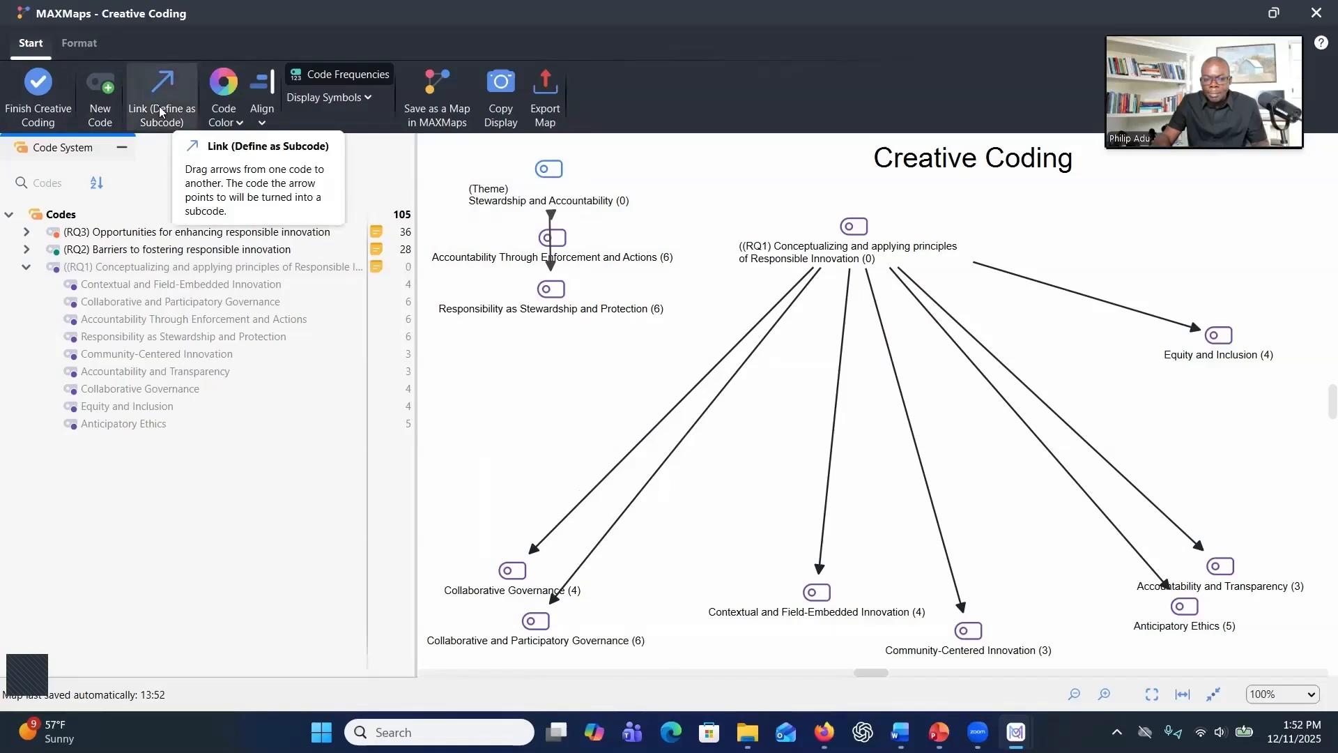
{"action": "left_click_drag", "start_coordinate": [538, 167], "coordinate": [673, 165]}
{"action": "left_click_drag", "start_coordinate": [546, 236], "coordinate": [516, 247]}
{"action": "left_click", "coordinate": [543, 306]}
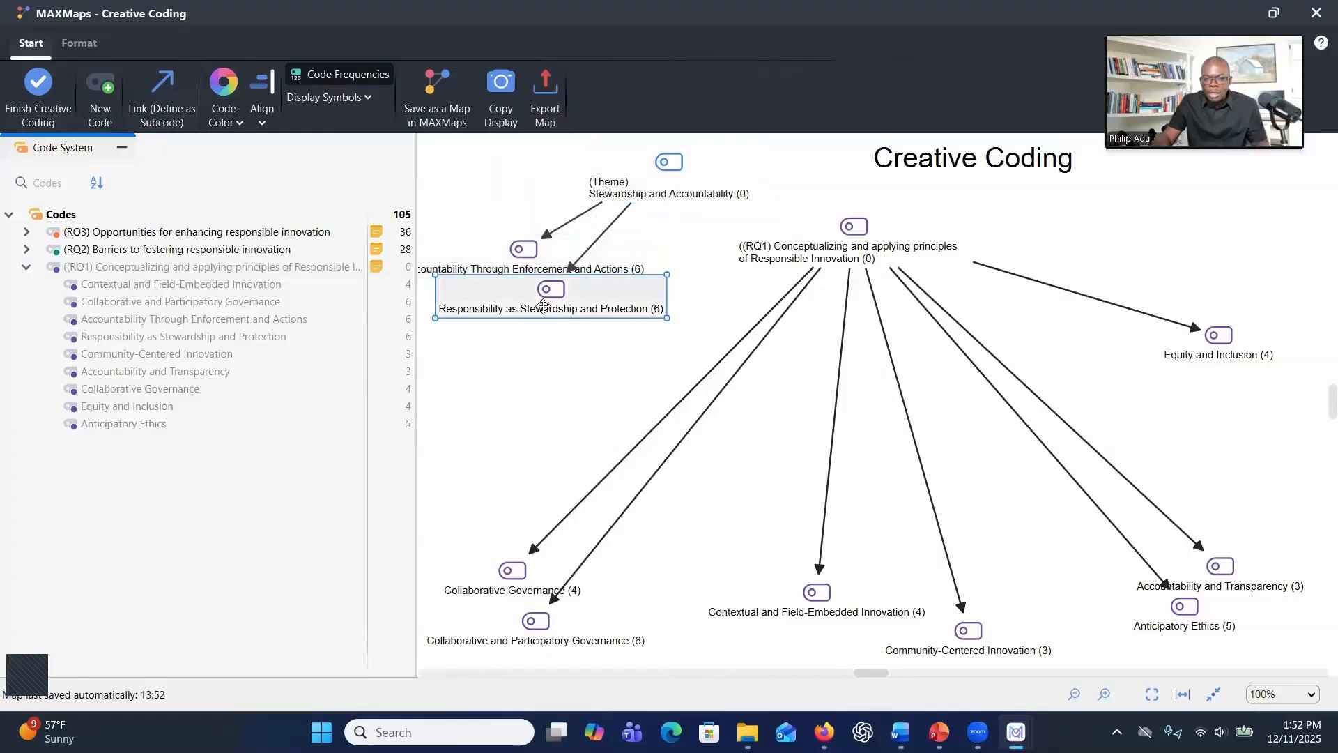
{"action": "left_click_drag", "start_coordinate": [543, 306], "coordinate": [552, 340]}
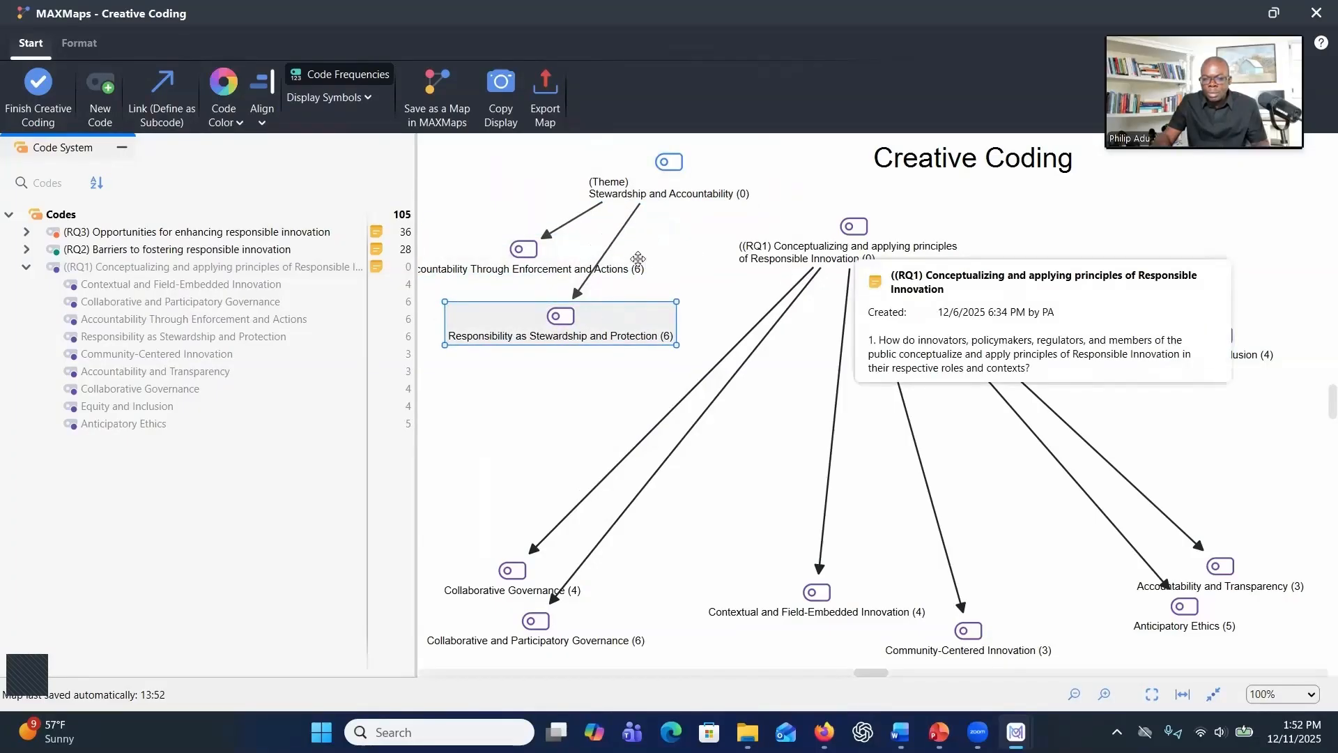
Link the Stewardship and Accountability theme as a subcode of the RQ1 parent code
{"action": "mouse_move", "coordinate": [869, 260]}
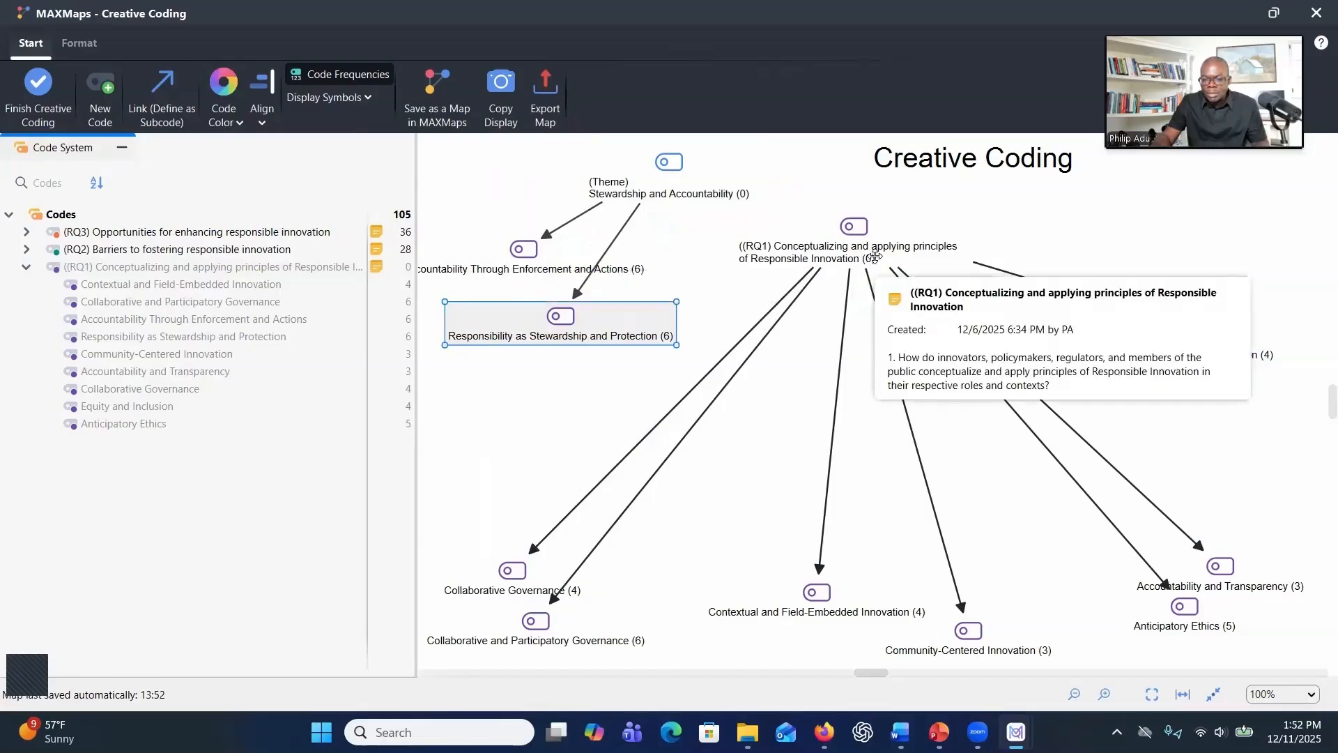
{"action": "left_click", "coordinate": [842, 234]}
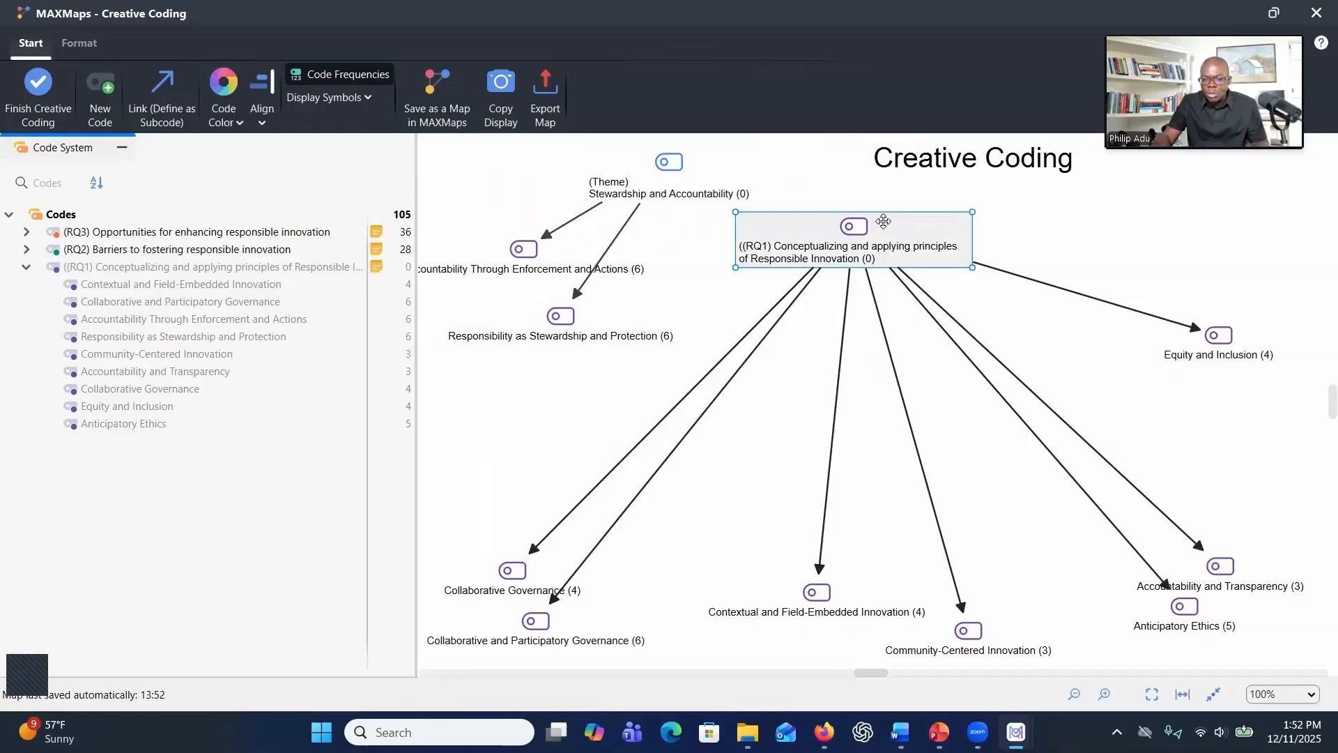
{"action": "mouse_move", "coordinate": [884, 223]}
{"action": "left_mouse_down"}
{"action": "mouse_move", "coordinate": [802, 202]}
{"action": "mouse_move", "coordinate": [881, 229]}
{"action": "left_mouse_up"}
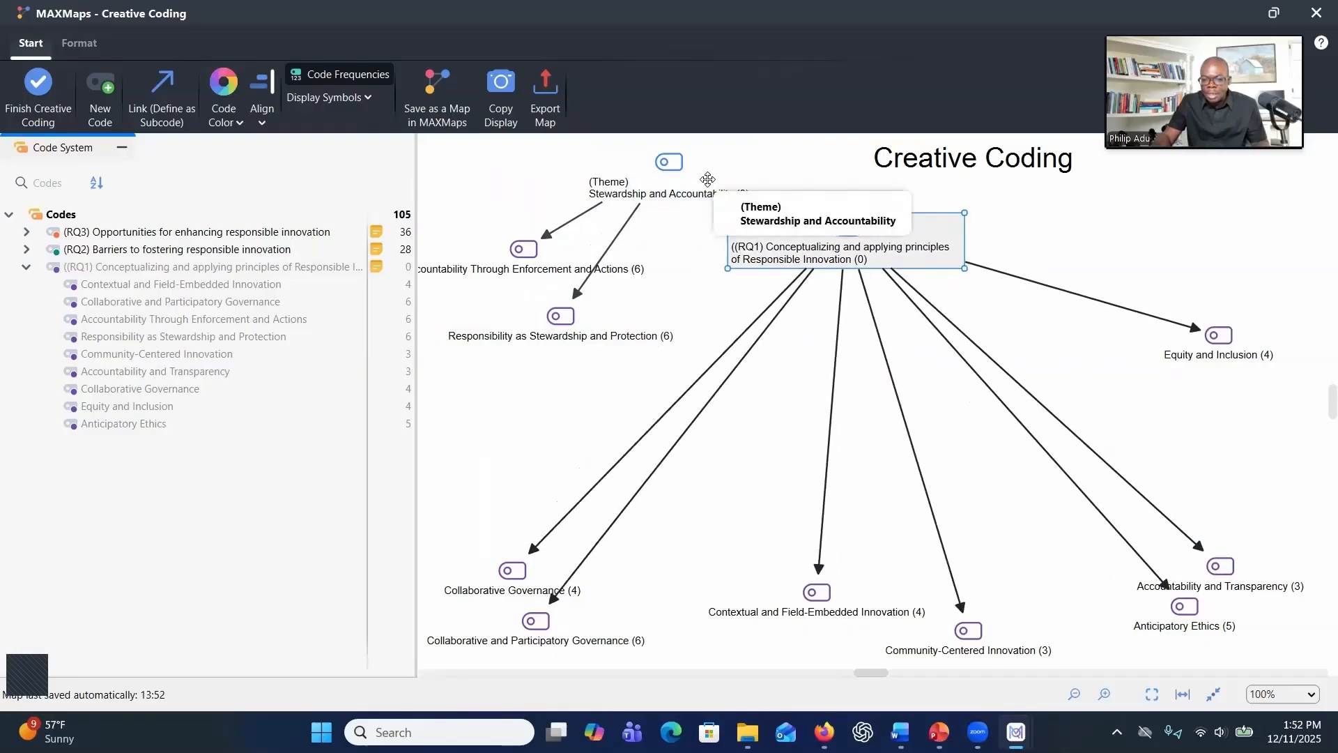
{"action": "mouse_move", "coordinate": [708, 179]}
{"action": "left_mouse_down"}
{"action": "mouse_move", "coordinate": [793, 275]}
{"action": "mouse_move", "coordinate": [709, 191]}
{"action": "left_mouse_up"}
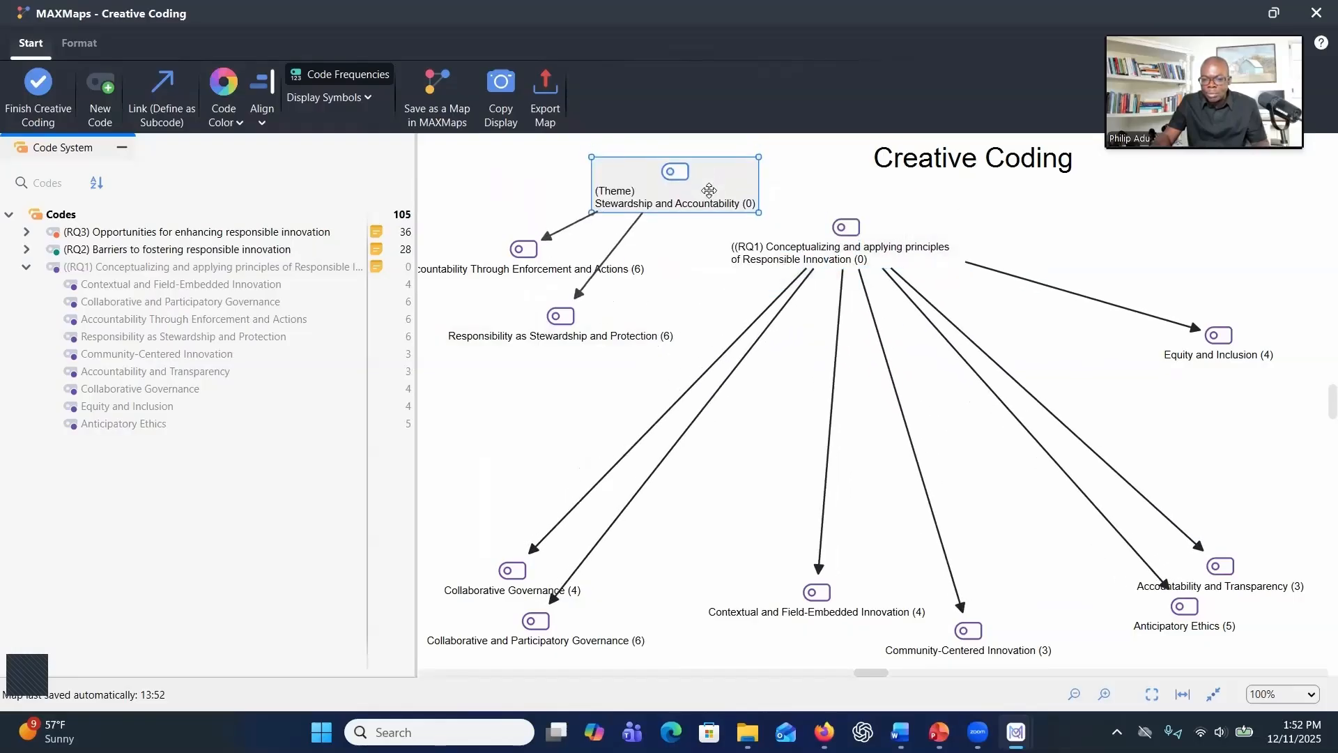
{"action": "left_click_drag", "start_coordinate": [834, 230], "coordinate": [843, 227]}
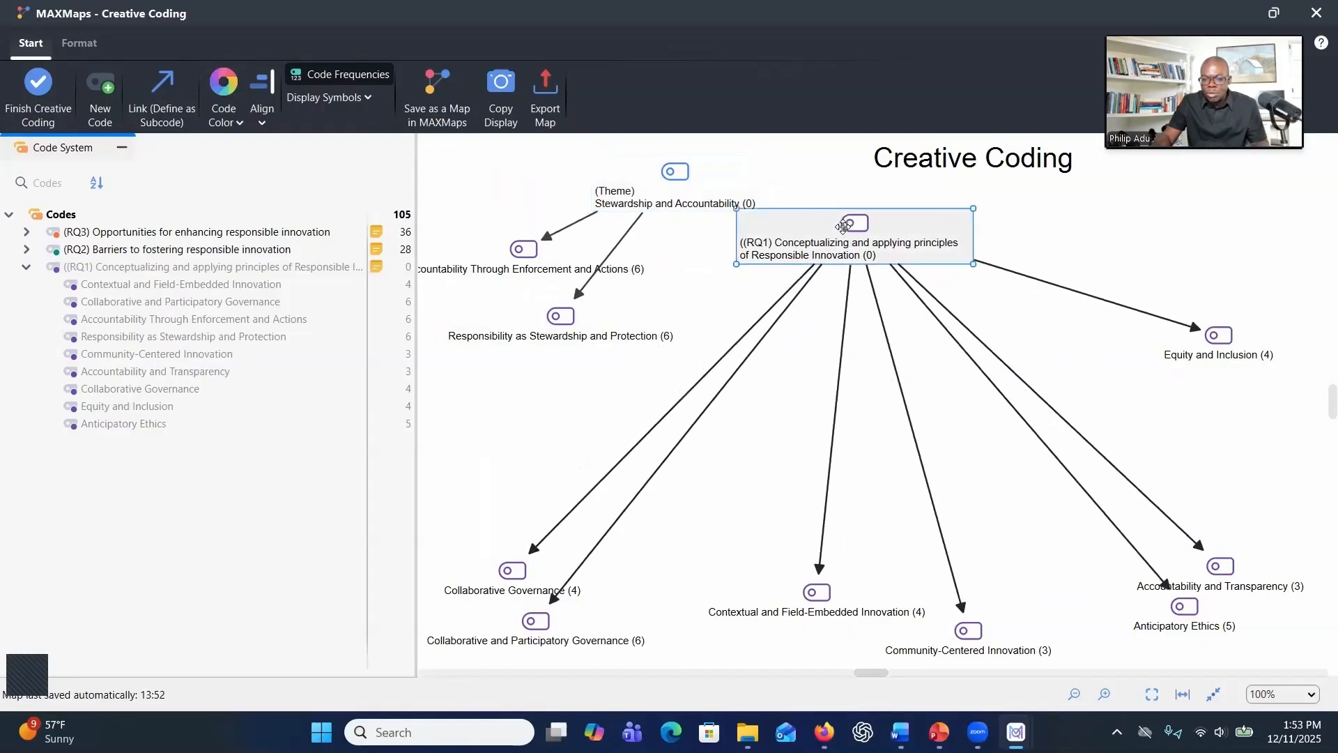
{"action": "left_click", "coordinate": [153, 109]}
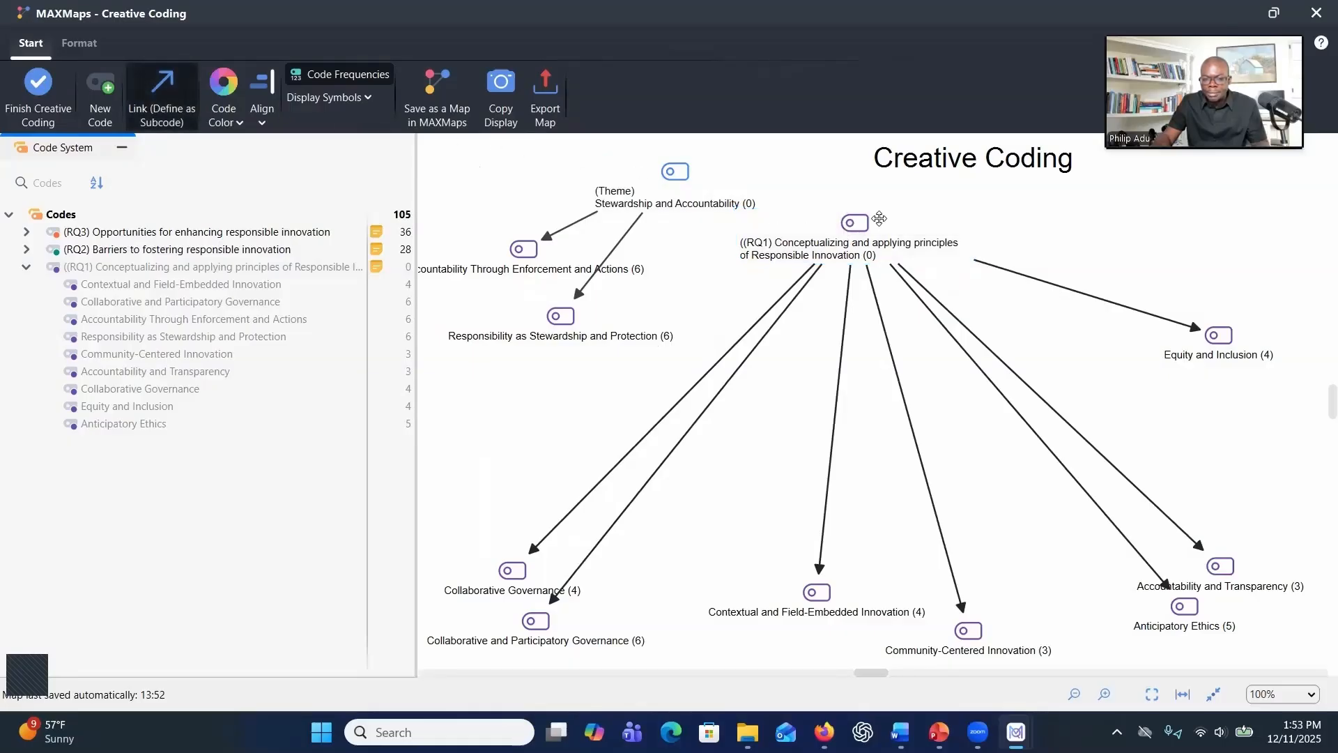
{"action": "left_click_drag", "start_coordinate": [852, 222], "coordinate": [682, 174]}
Rearrange the Stewardship and Accountability theme and its two subcodes closer together beside the RQ1 parent code
{"action": "left_click", "coordinate": [161, 106]}
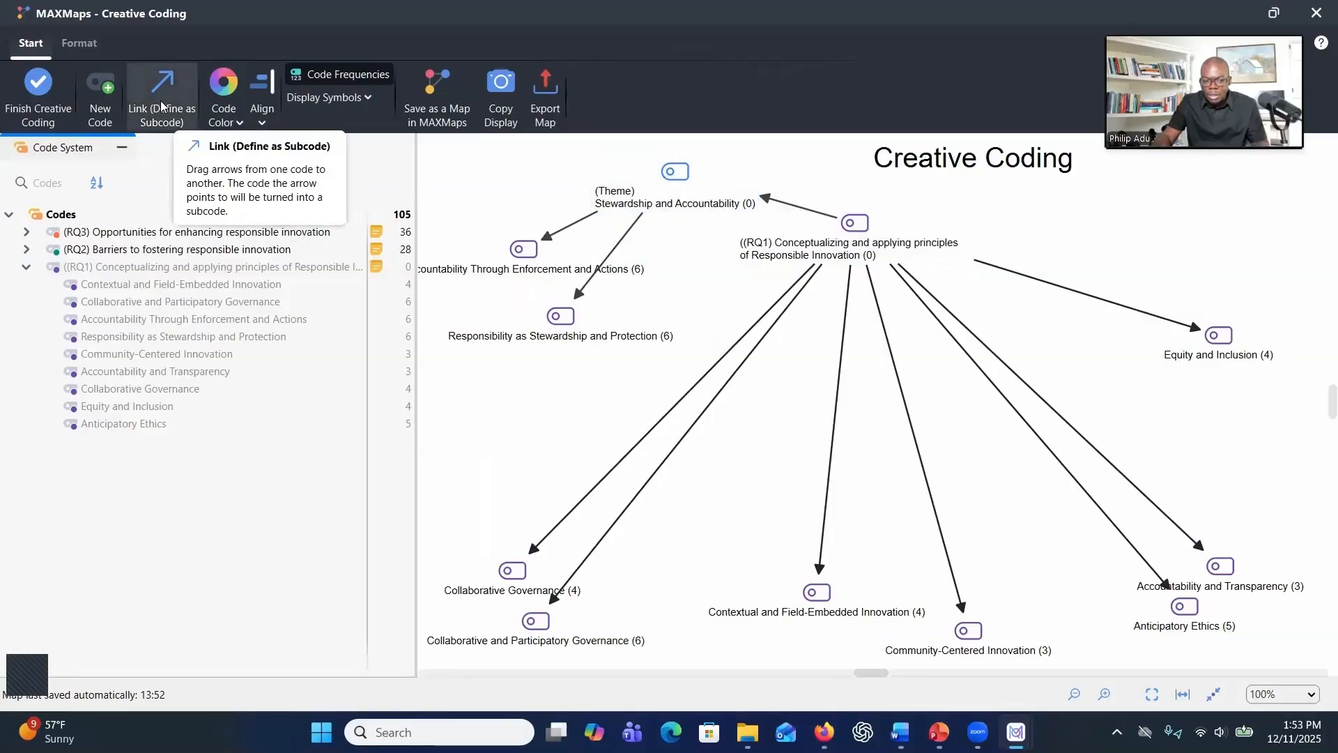
{"action": "left_click_drag", "start_coordinate": [697, 192], "coordinate": [624, 191]}
{"action": "left_click_drag", "start_coordinate": [528, 240], "coordinate": [510, 271]}
{"action": "left_click_drag", "start_coordinate": [561, 321], "coordinate": [557, 338]}
{"action": "left_click_drag", "start_coordinate": [707, 205], "coordinate": [712, 218]}
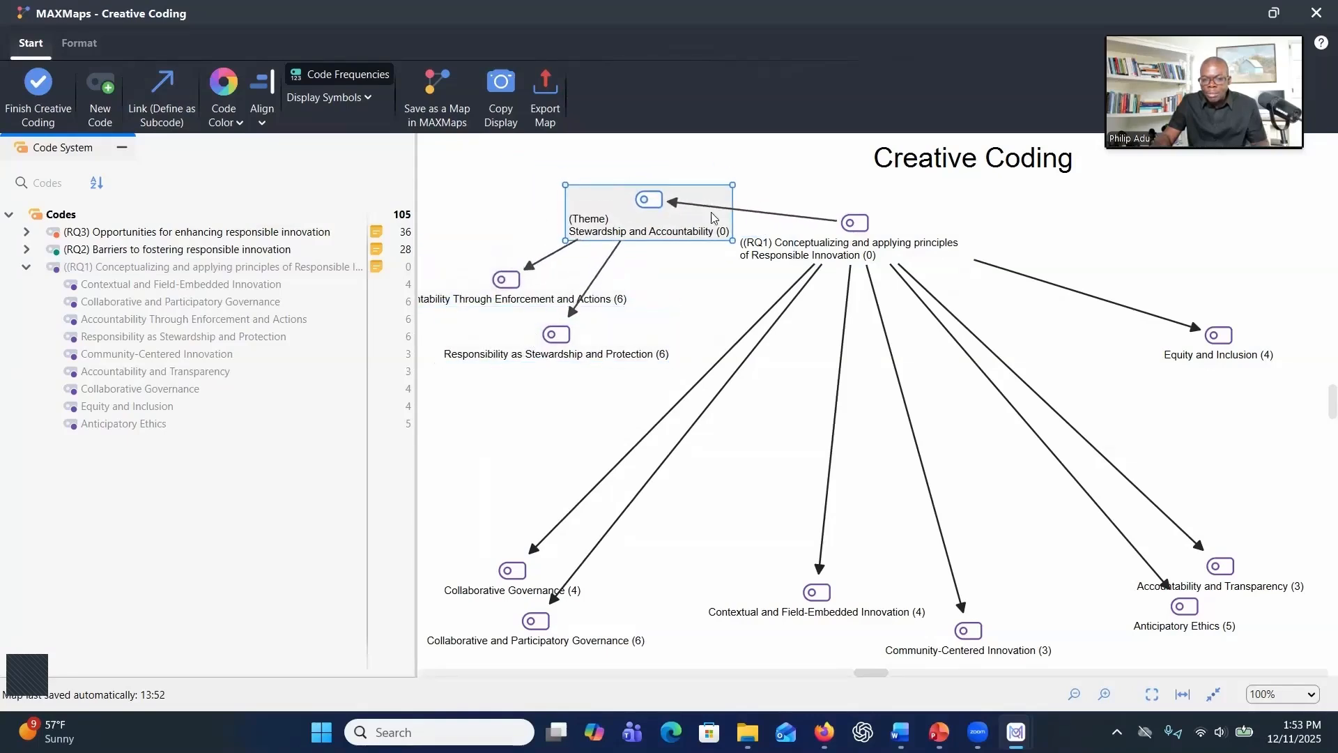
{"action": "left_click", "coordinate": [511, 284]}
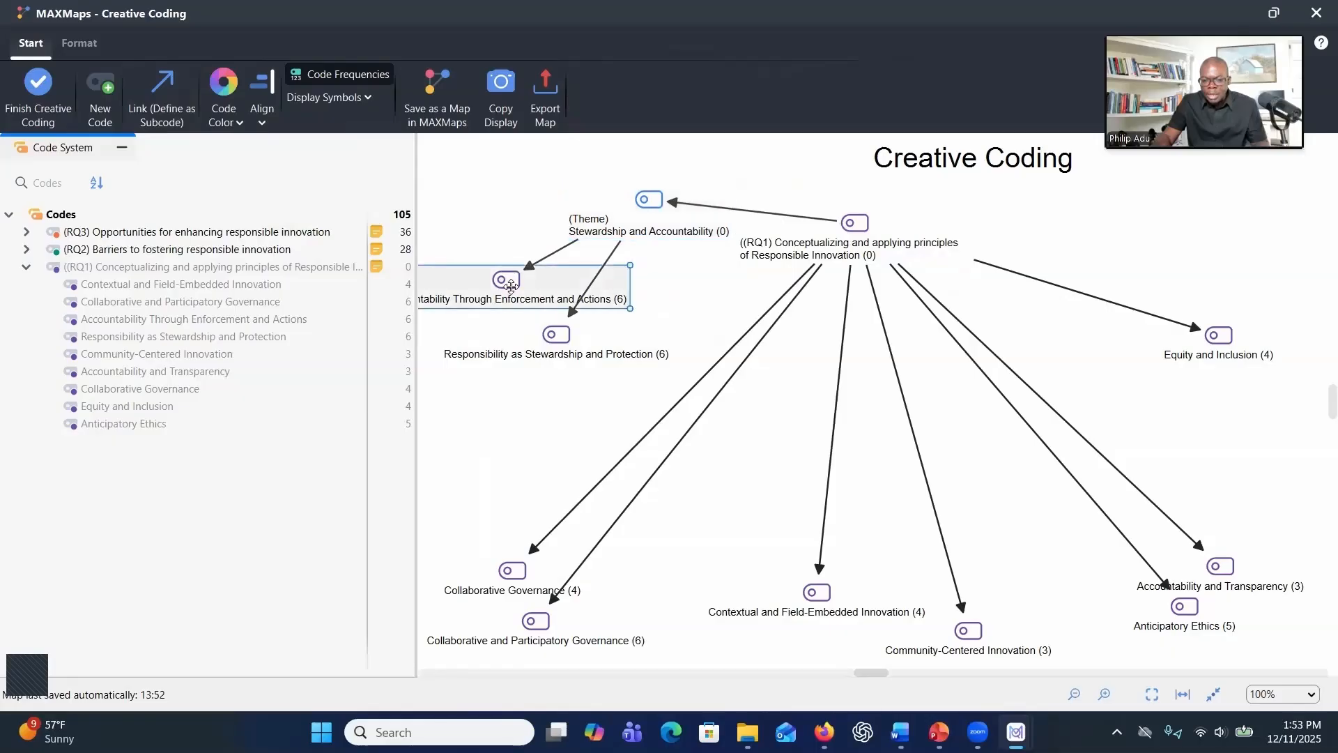
{"action": "left_click_drag", "start_coordinate": [510, 284], "coordinate": [515, 277]}
{"action": "left_click_drag", "start_coordinate": [544, 331], "coordinate": [552, 319]}
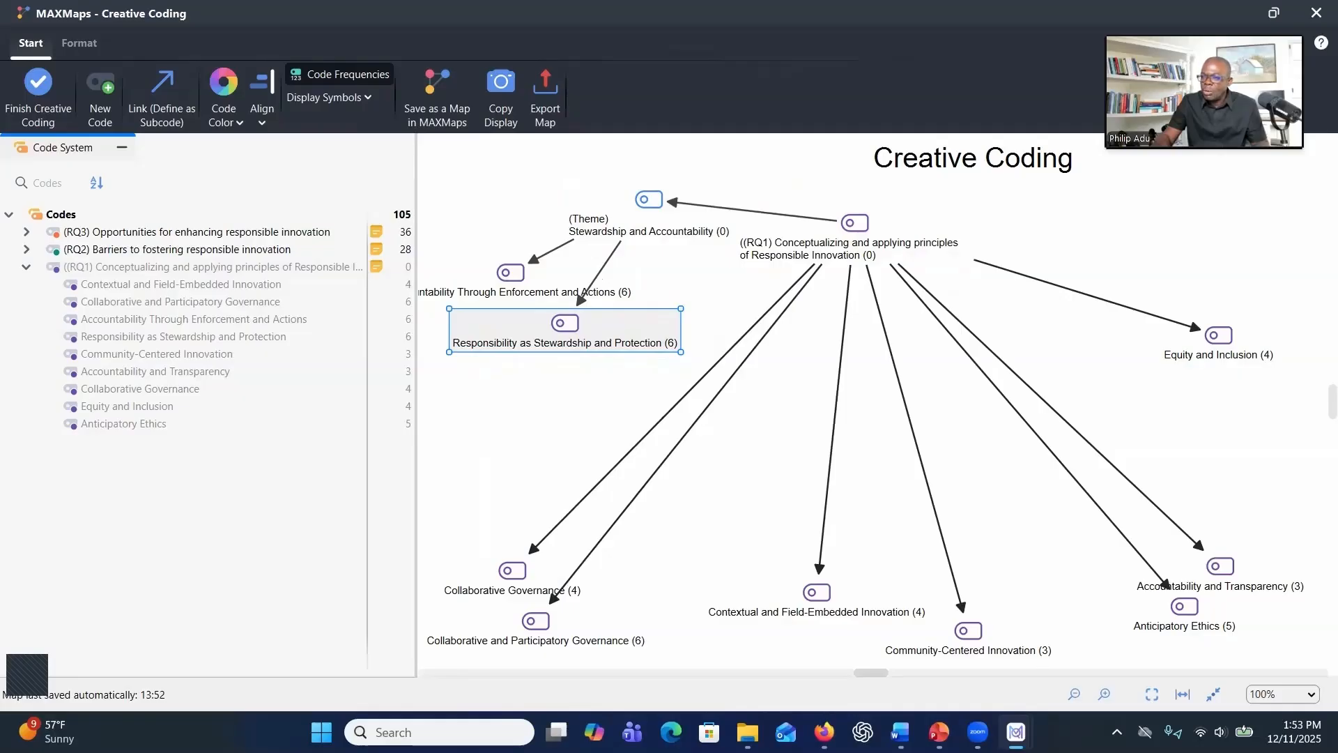
Create the code "(Theme) Equitable Access and Outcomes" and place it at upper right above Equity and Inclusion
{"action": "left_click_drag", "start_coordinate": [1192, 335], "coordinate": [1187, 359]}
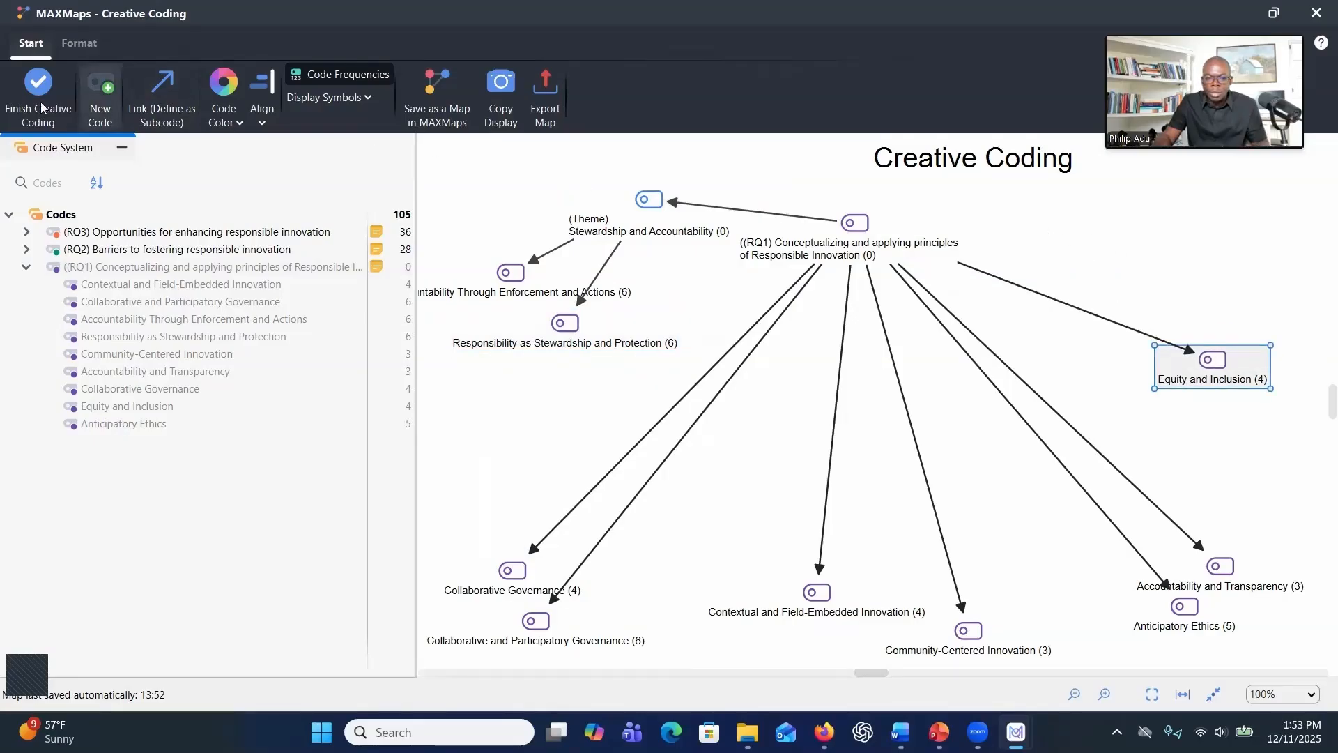
{"action": "left_click", "coordinate": [92, 113]}
{"action": "type", "text": "(Theme) Equitable Access and Outcomes"}
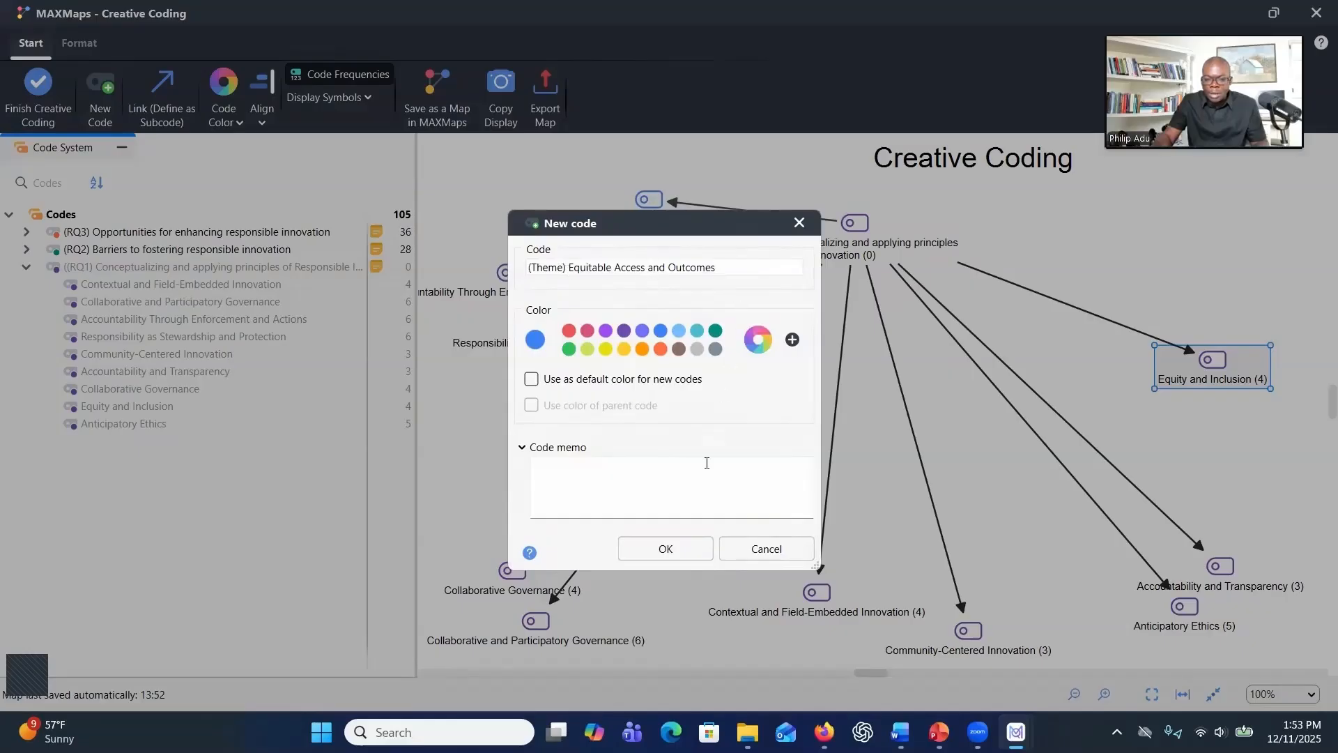
{"action": "left_click", "coordinate": [665, 549]}
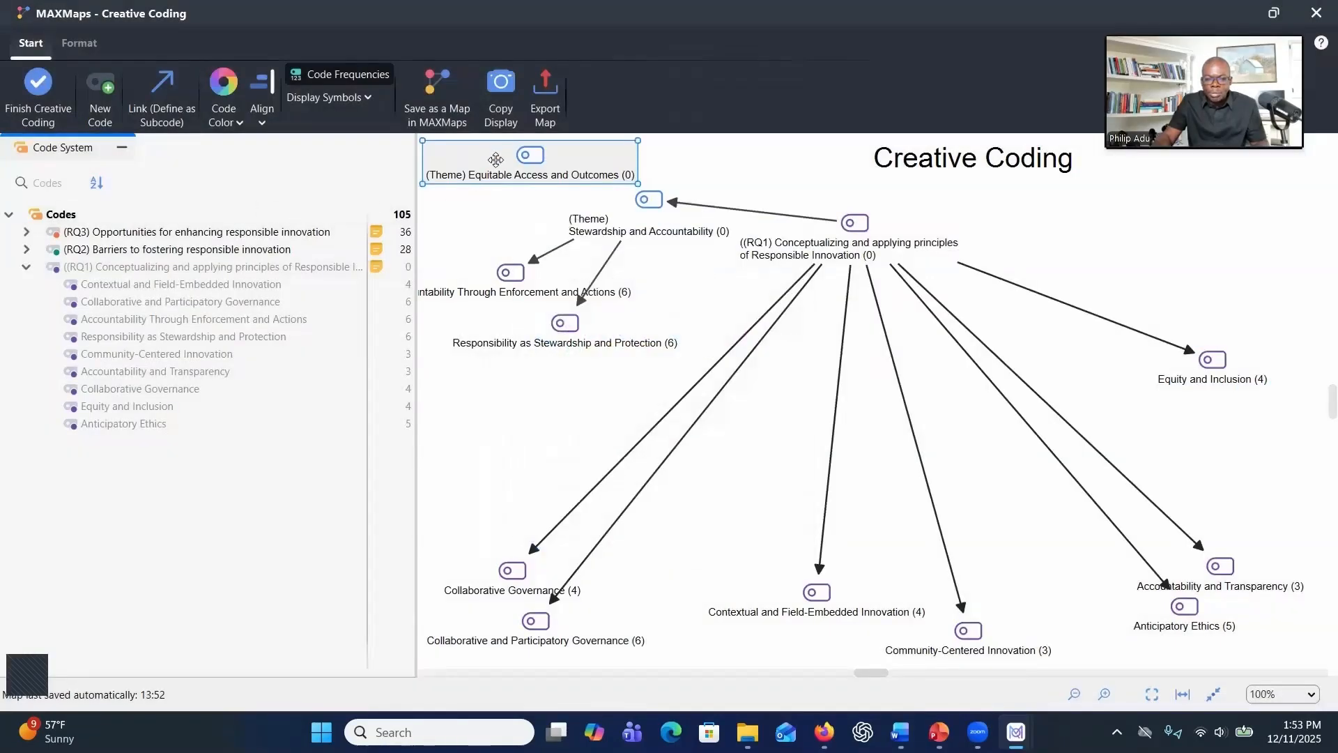
{"action": "left_click_drag", "start_coordinate": [521, 163], "coordinate": [1134, 233]}
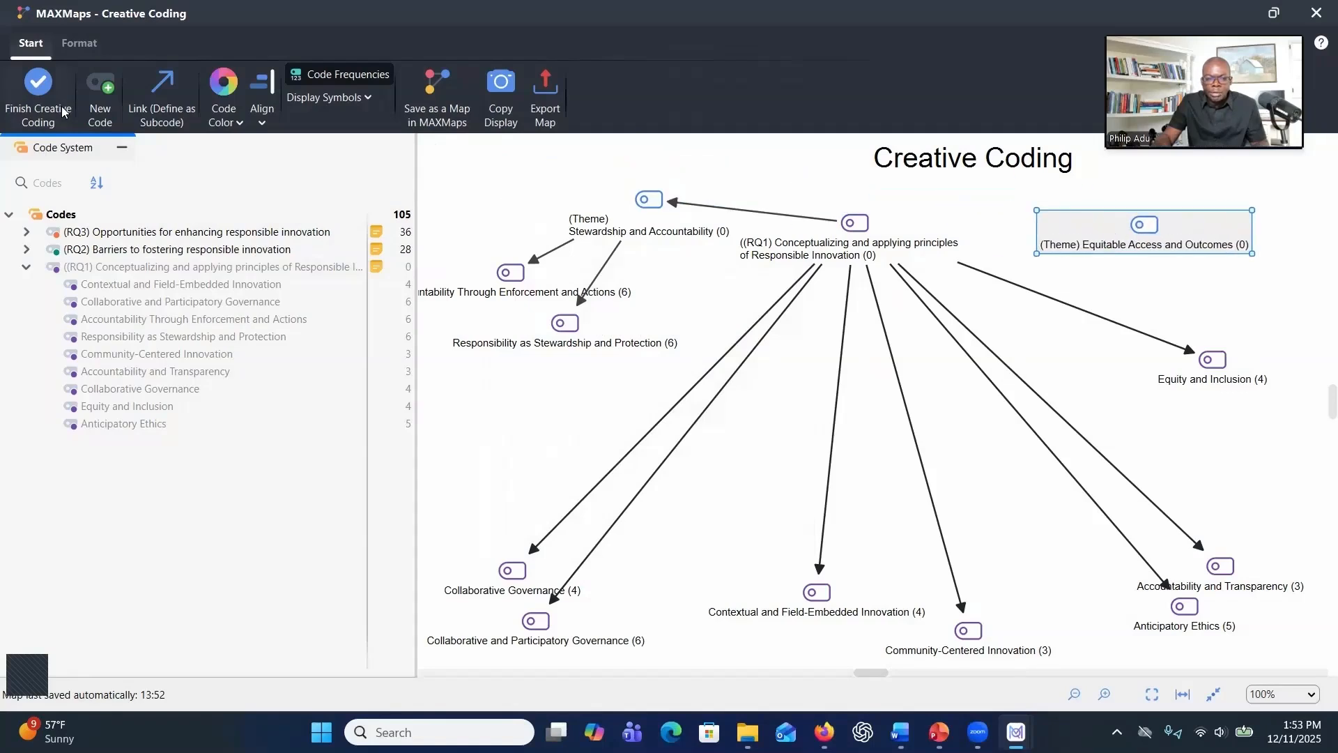
Link Equity and Inclusion under the Equitable Access and Outcomes theme, and that theme under the RQ1 parent code
{"action": "left_click", "coordinate": [161, 110]}
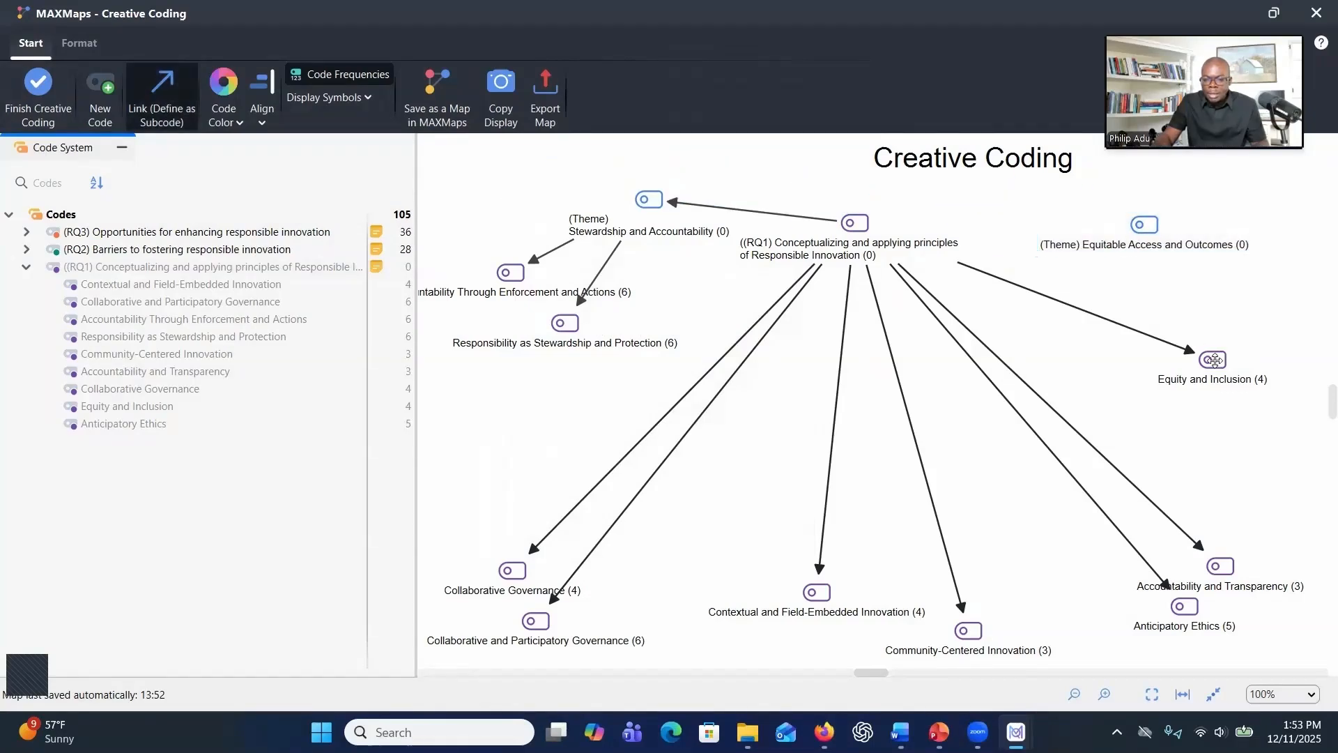
{"action": "left_click_drag", "start_coordinate": [1142, 232], "coordinate": [1206, 360]}
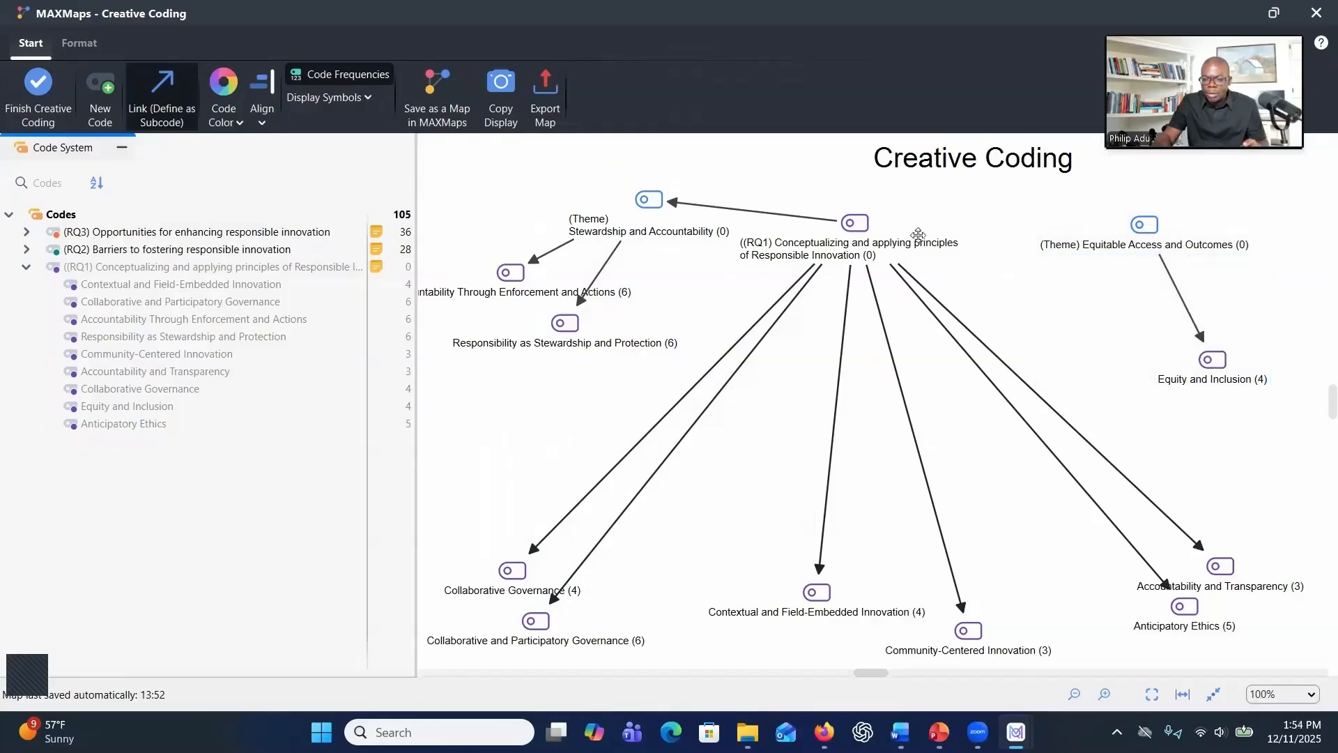
{"action": "left_click_drag", "start_coordinate": [867, 227], "coordinate": [1104, 244]}
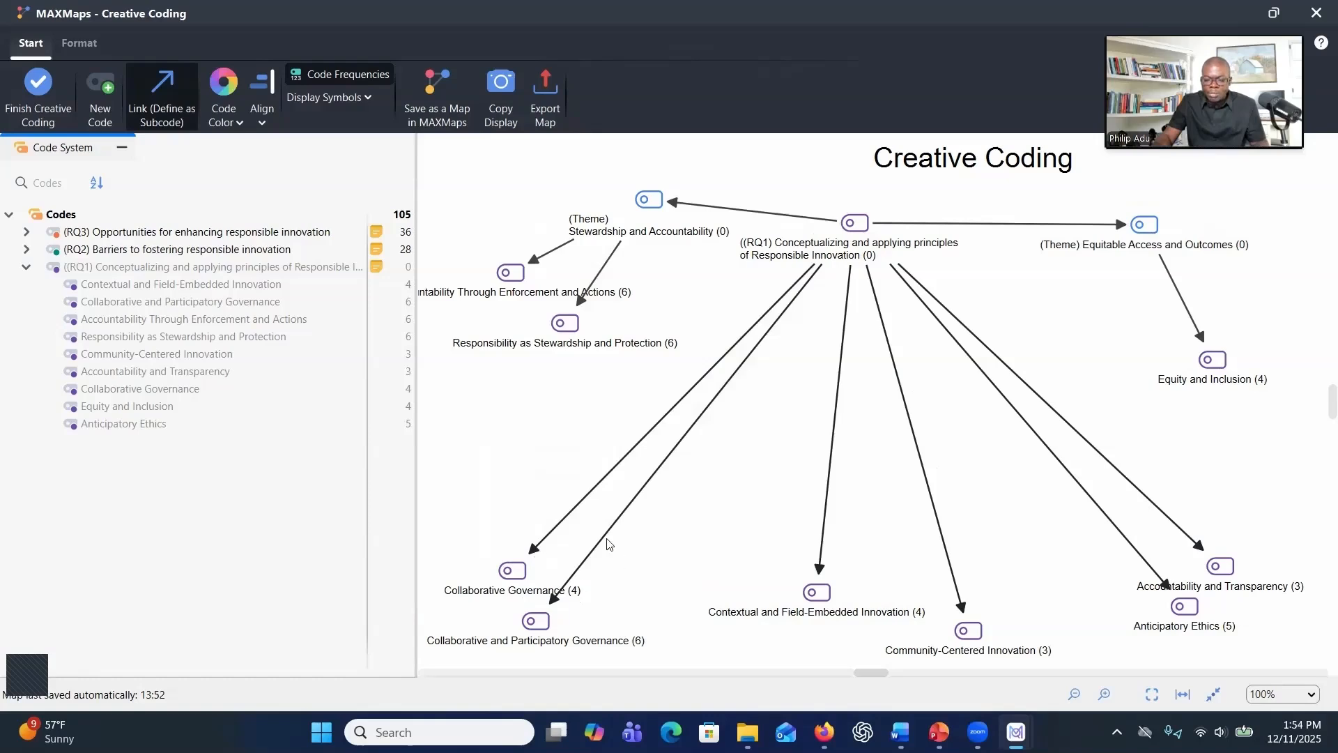
{"action": "key", "text": "Escape"}
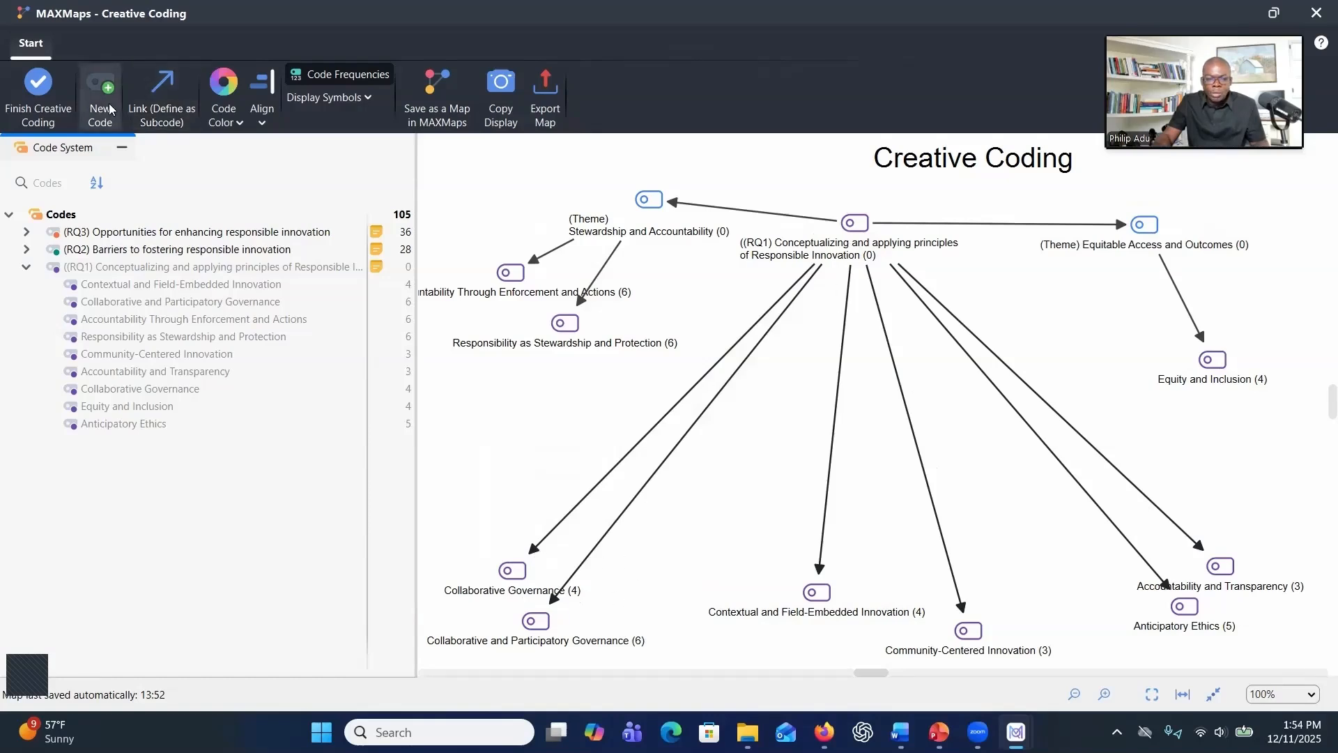
Create a new code named "(Theme) Shared Governance and Collaboration"
{"action": "left_click", "coordinate": [102, 98]}
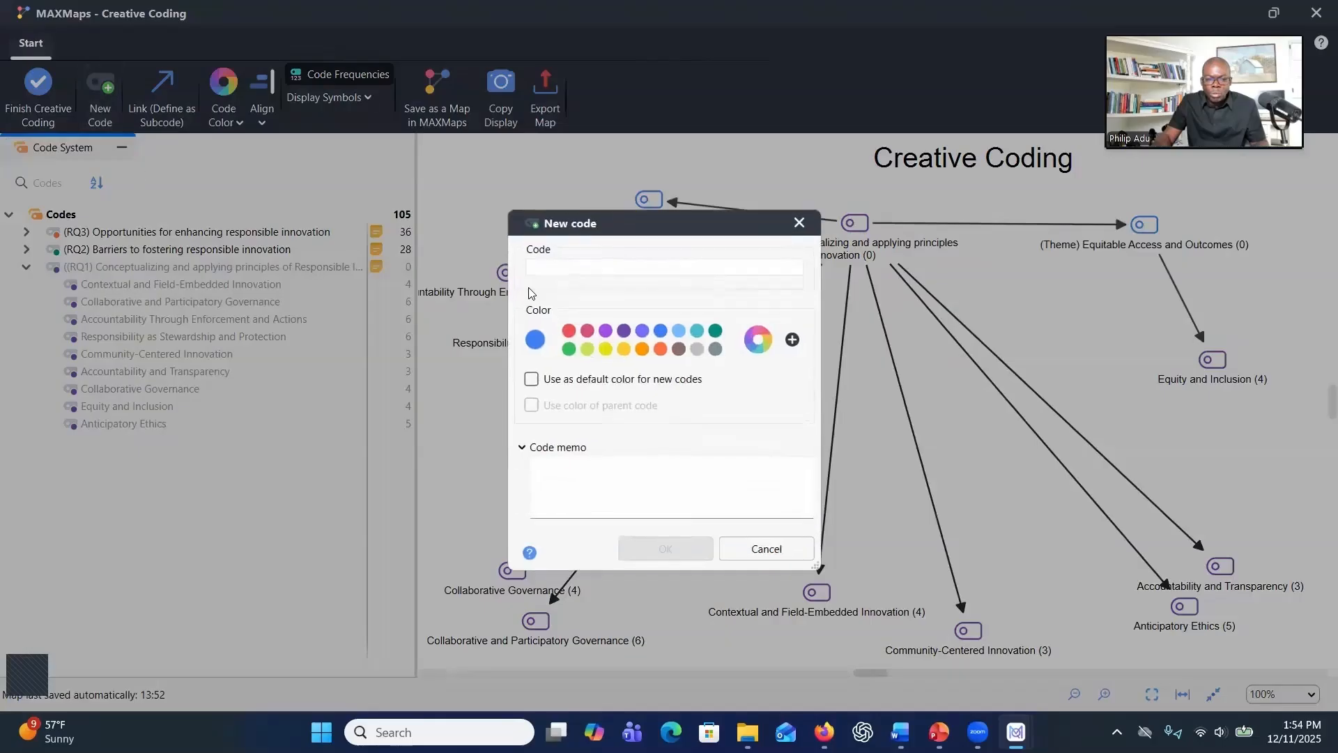
{"action": "type", "text": "(Theme) Shared Governance and Collaboration"}
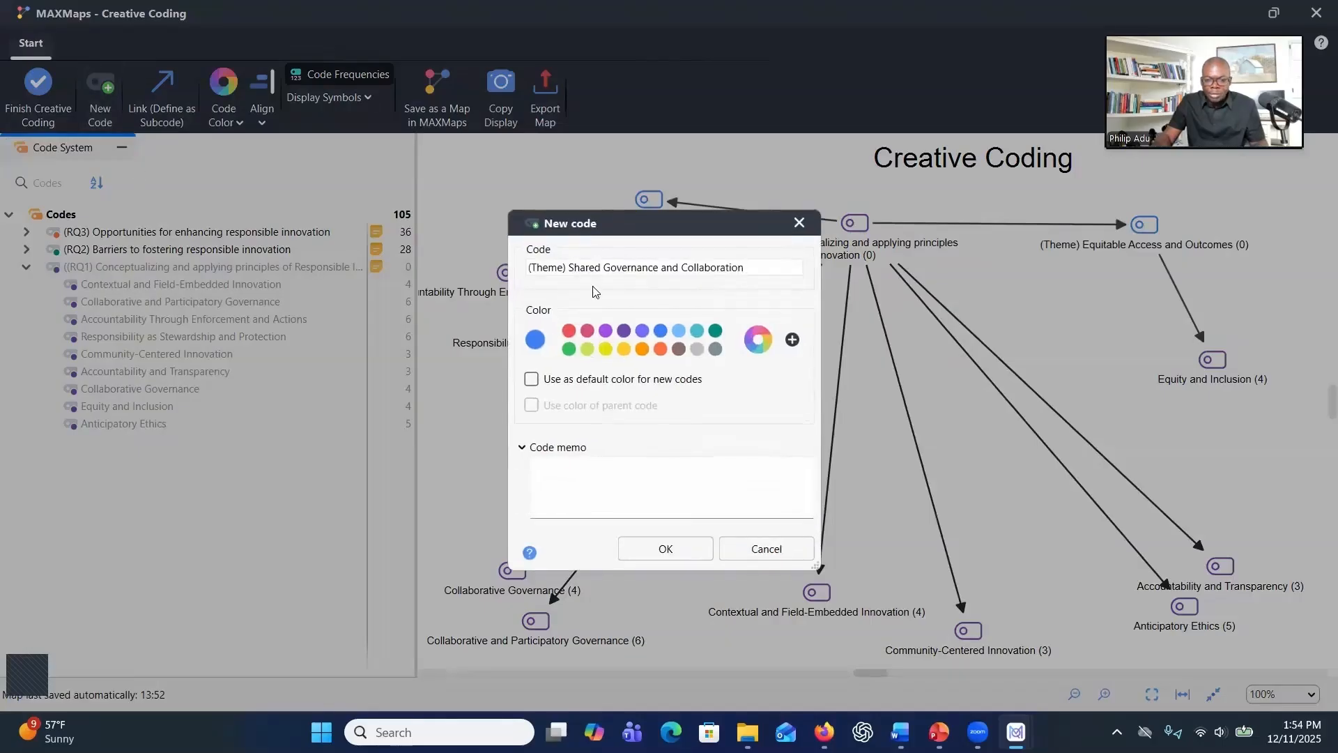
{"action": "left_click", "coordinate": [665, 549]}
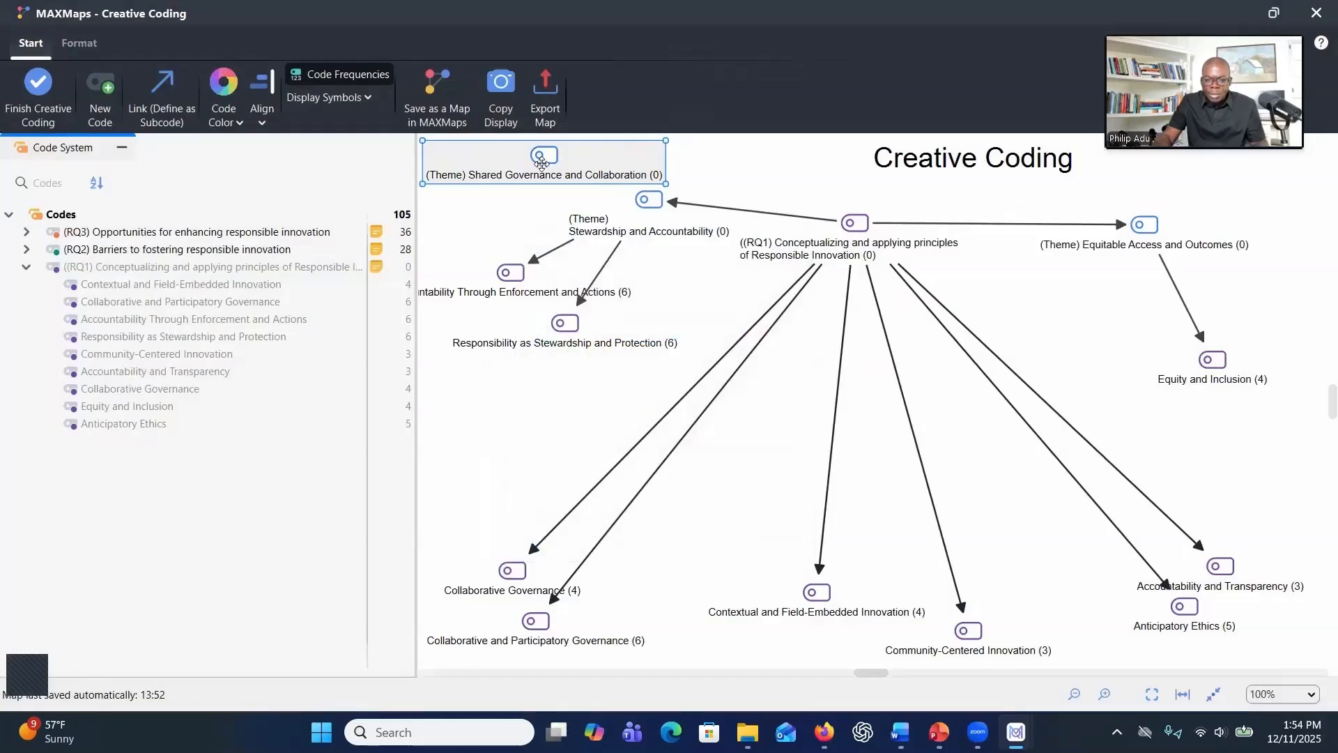
Move the Shared Governance and Collaboration theme down and link Collaborative Governance and Collaborative and Participatory Governance under it
{"action": "left_click_drag", "start_coordinate": [541, 163], "coordinate": [541, 436]}
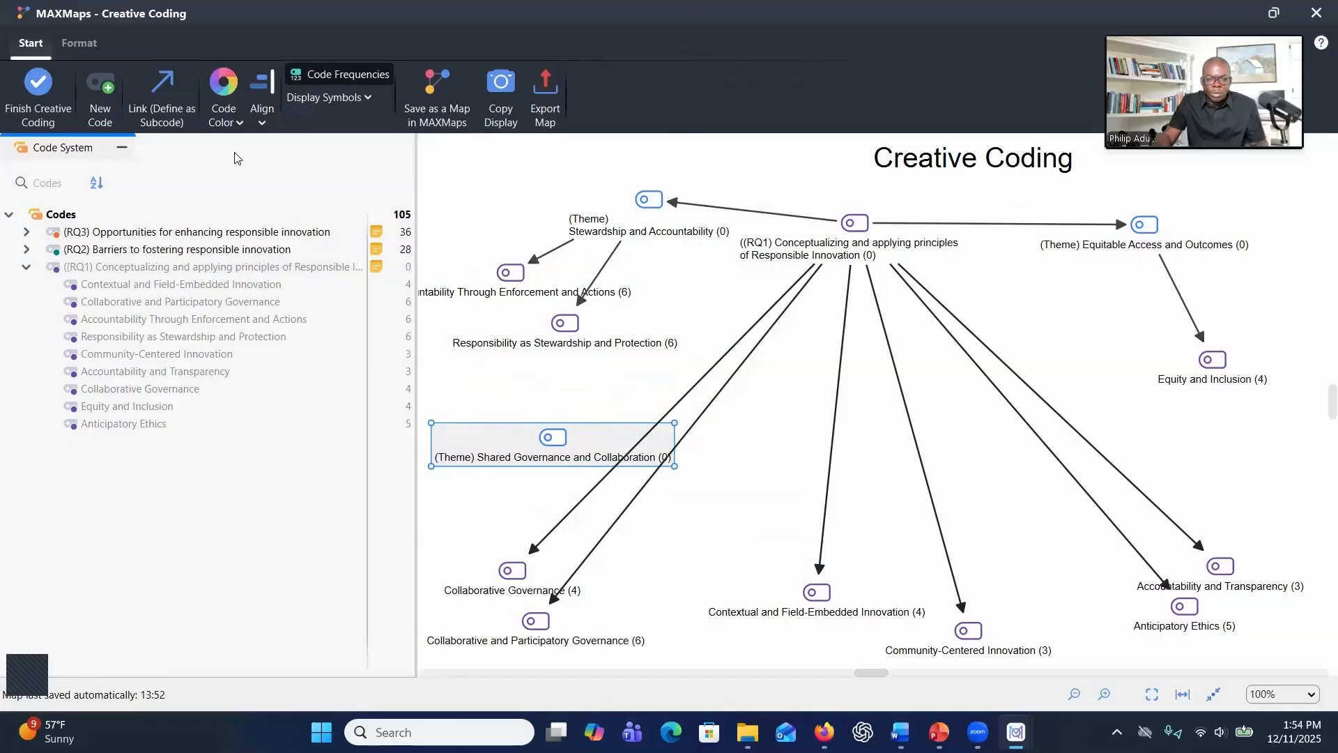
{"action": "left_click", "coordinate": [153, 108]}
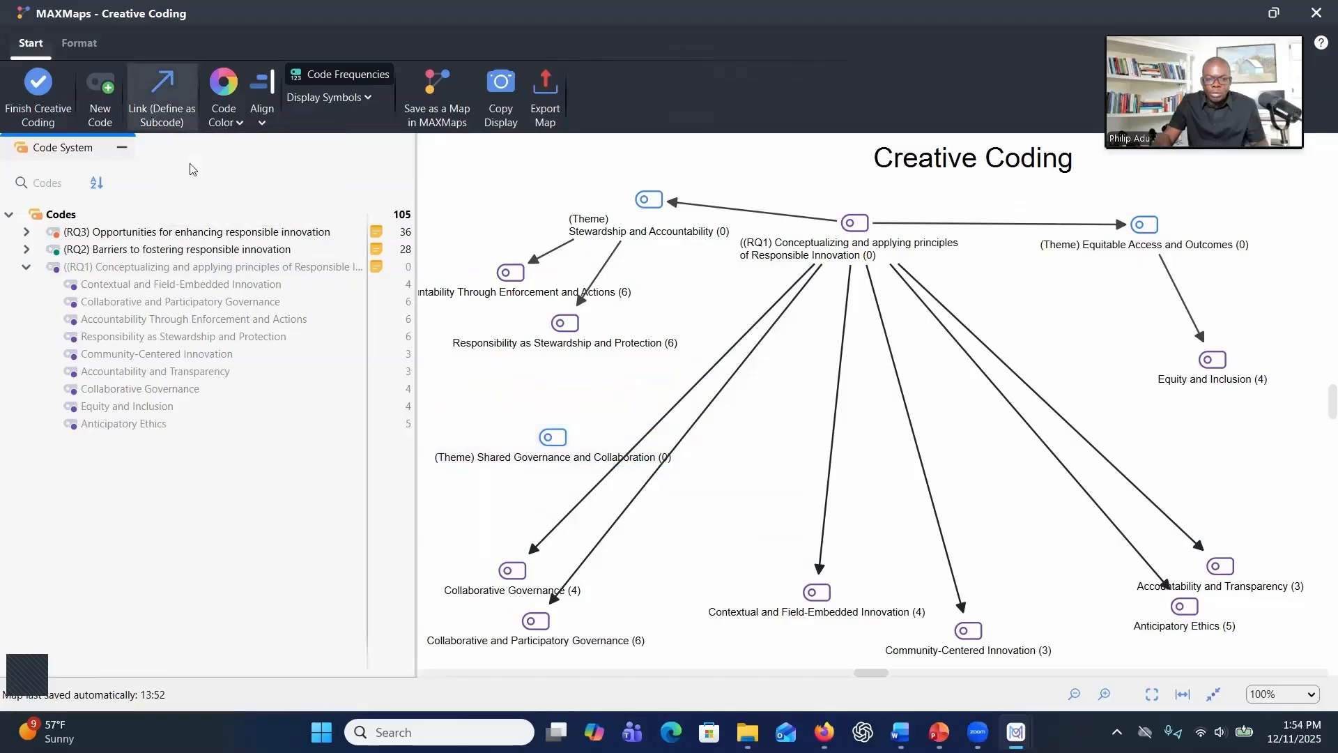
{"action": "left_click_drag", "start_coordinate": [545, 440], "coordinate": [509, 573]}
{"action": "left_click_drag", "start_coordinate": [550, 442], "coordinate": [534, 619]}
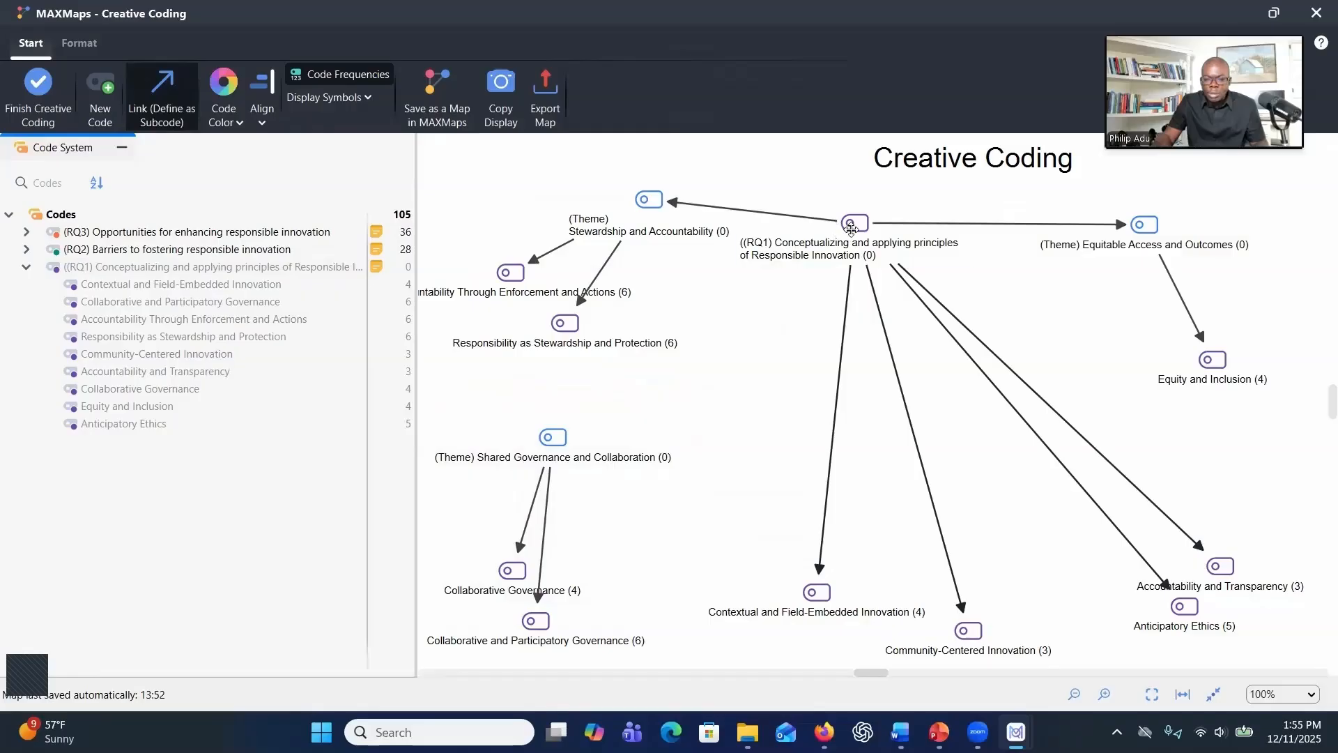
Link the Shared Governance and Collaboration theme under the RQ1 parent code
{"action": "mouse_move", "coordinate": [844, 227]}
{"action": "left_mouse_down"}
{"action": "mouse_move", "coordinate": [736, 326]}
{"action": "mouse_move", "coordinate": [553, 437]}
{"action": "left_mouse_up"}
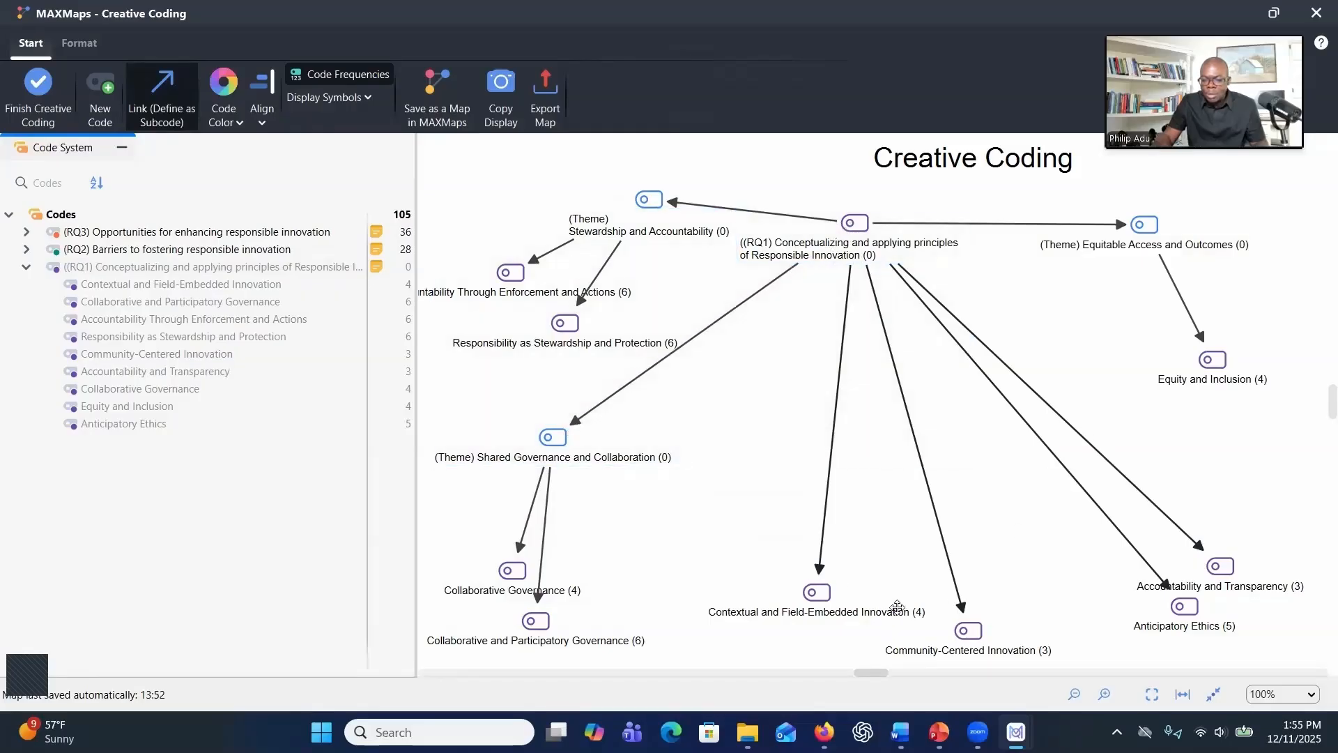
{"action": "left_click", "coordinate": [959, 631]}
{"action": "left_click", "coordinate": [957, 597]}
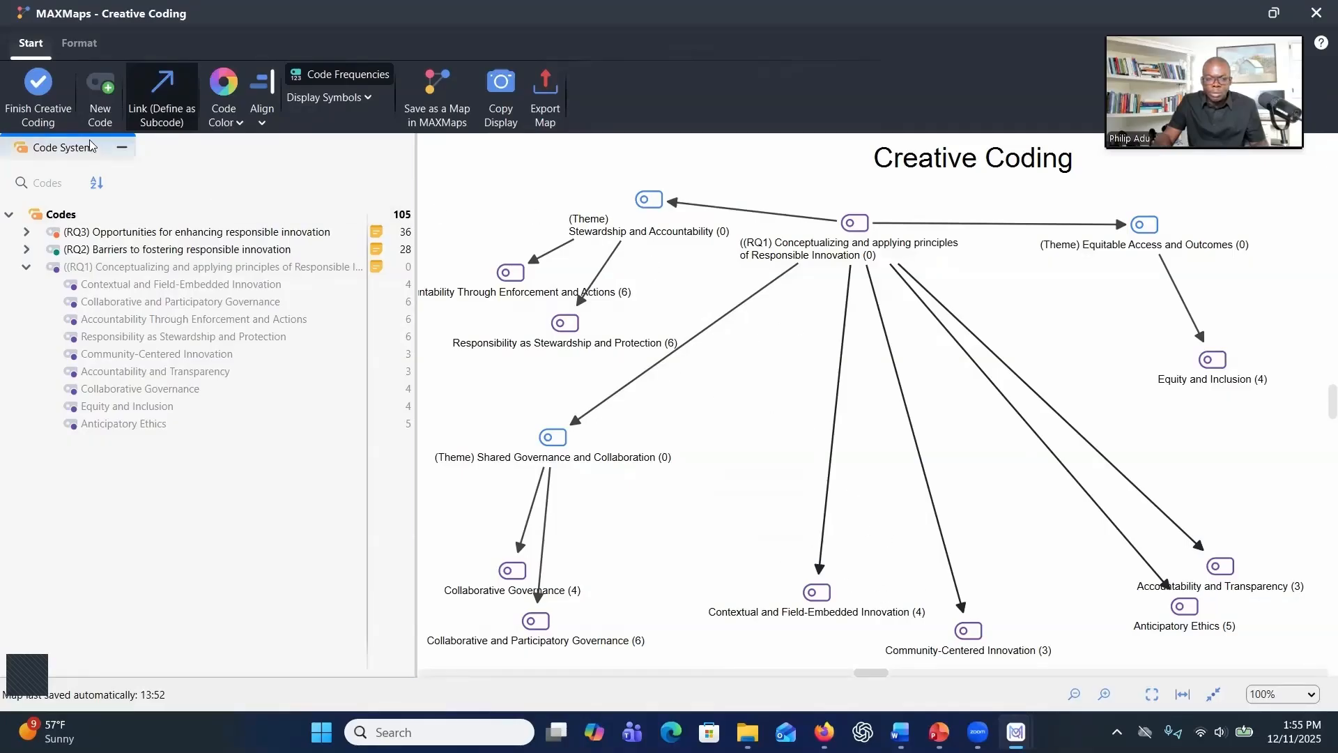
Create the code "(Theme) Community-Engaged Innovation" and place it in the middle of the map below the RQ1 parent code
{"action": "left_click", "coordinate": [100, 94]}
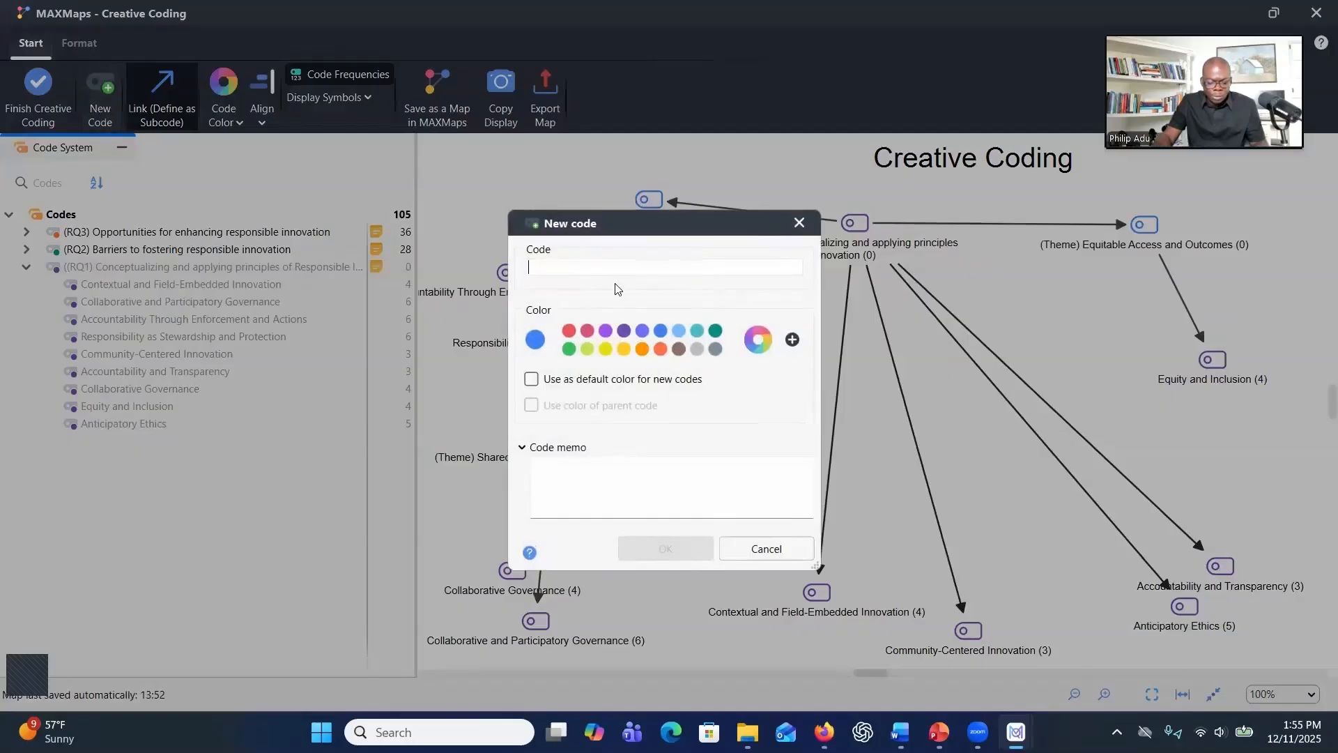
{"action": "type", "text": "(Theme) Community-Engaged Innovation"}
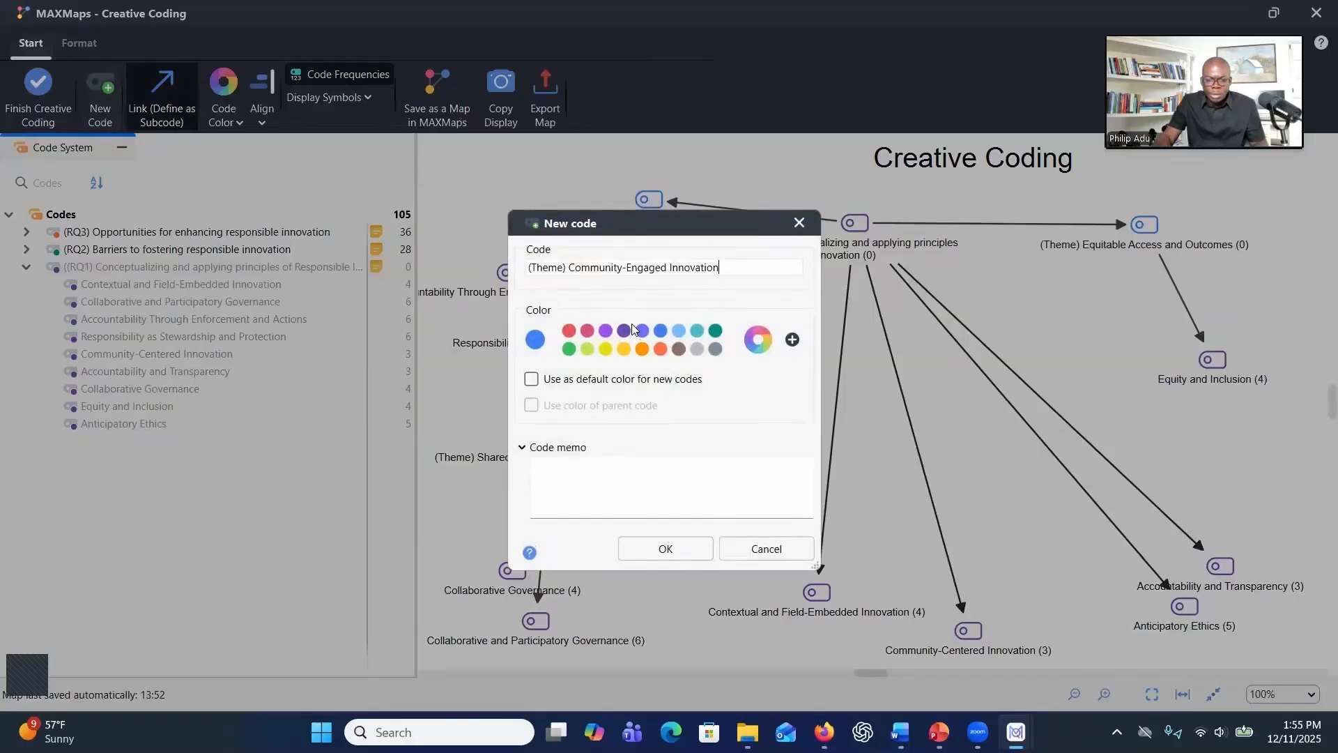
{"action": "left_click", "coordinate": [655, 548]}
{"action": "left_click_drag", "start_coordinate": [573, 175], "coordinate": [825, 393]}
{"action": "left_click", "coordinate": [168, 100]}
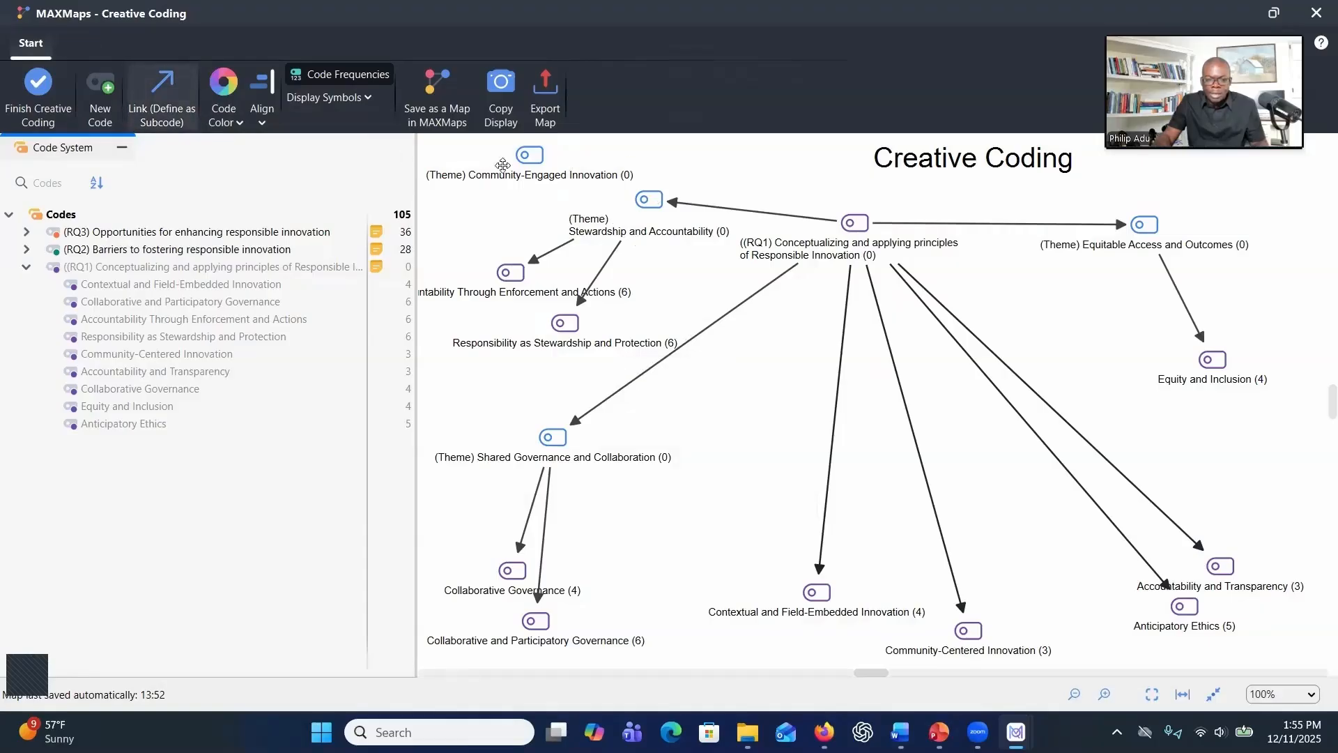
{"action": "left_click", "coordinate": [540, 166]}
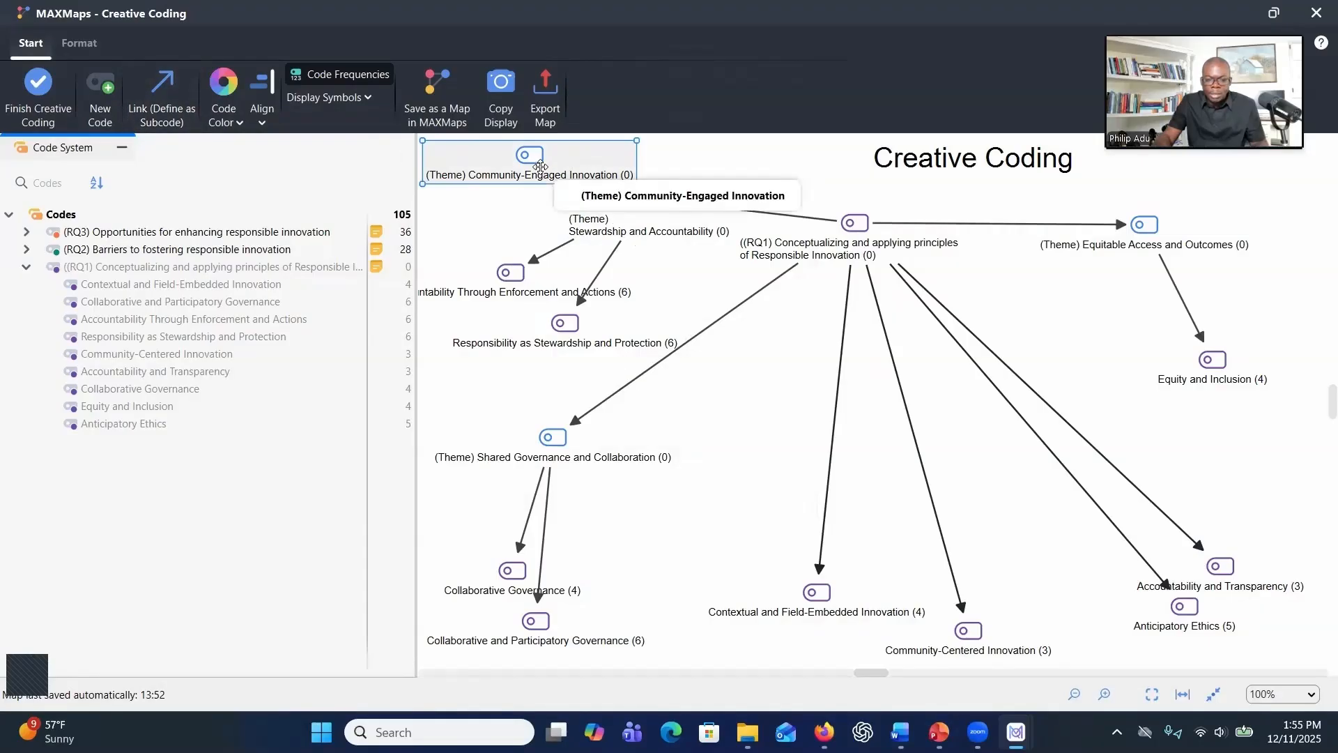
{"action": "left_click_drag", "start_coordinate": [540, 166], "coordinate": [772, 395]}
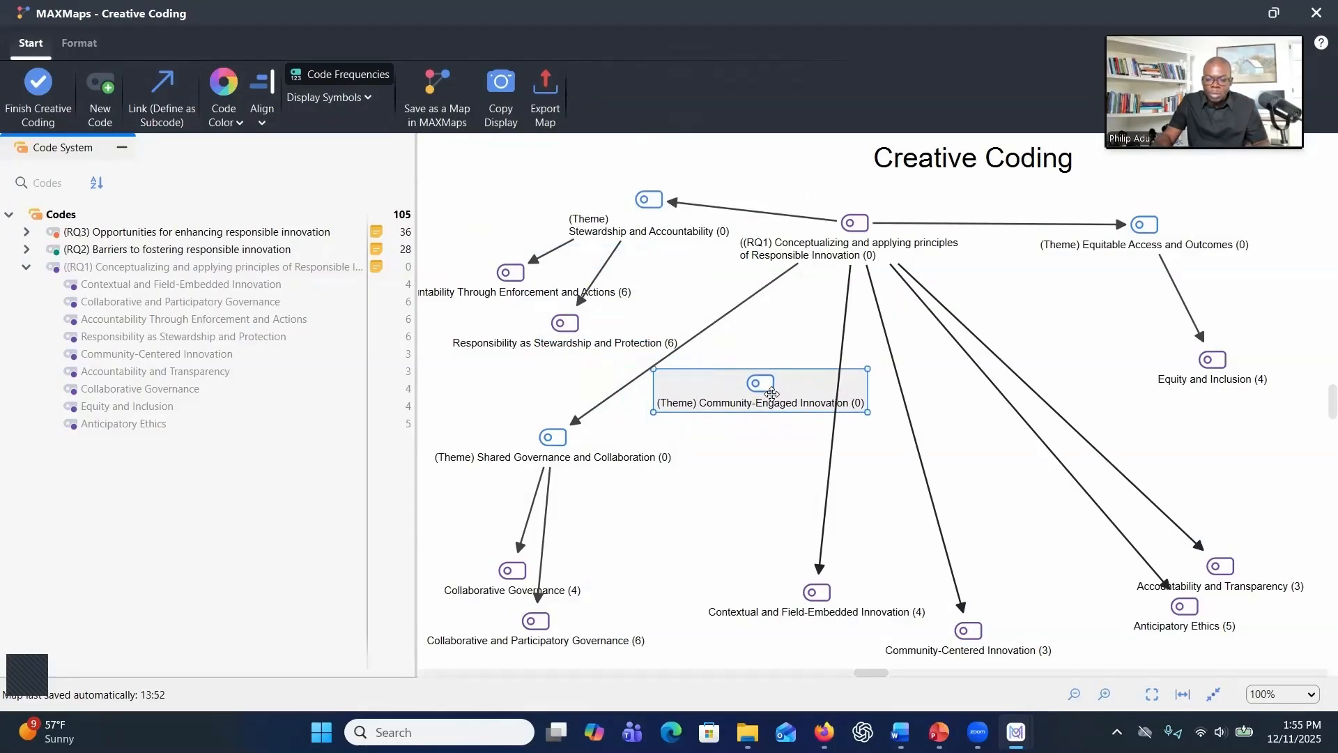
Link Contextual and Field-Embedded Innovation and Community-Centered Innovation under the Community-Engaged Innovation theme, and that theme under RQ1
{"action": "left_click", "coordinate": [156, 83]}
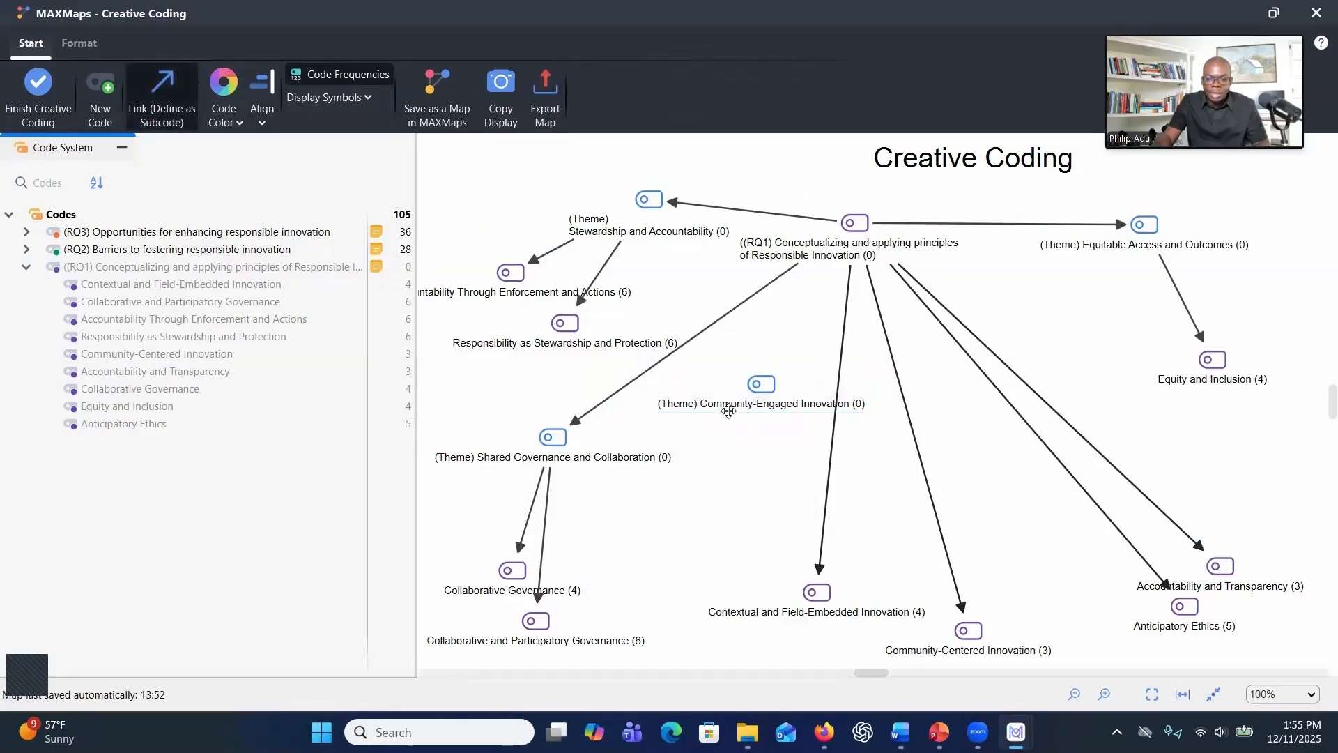
{"action": "left_click", "coordinate": [761, 394]}
{"action": "left_click", "coordinate": [817, 592]}
{"action": "left_click", "coordinate": [761, 384]}
{"action": "left_click", "coordinate": [965, 629]}
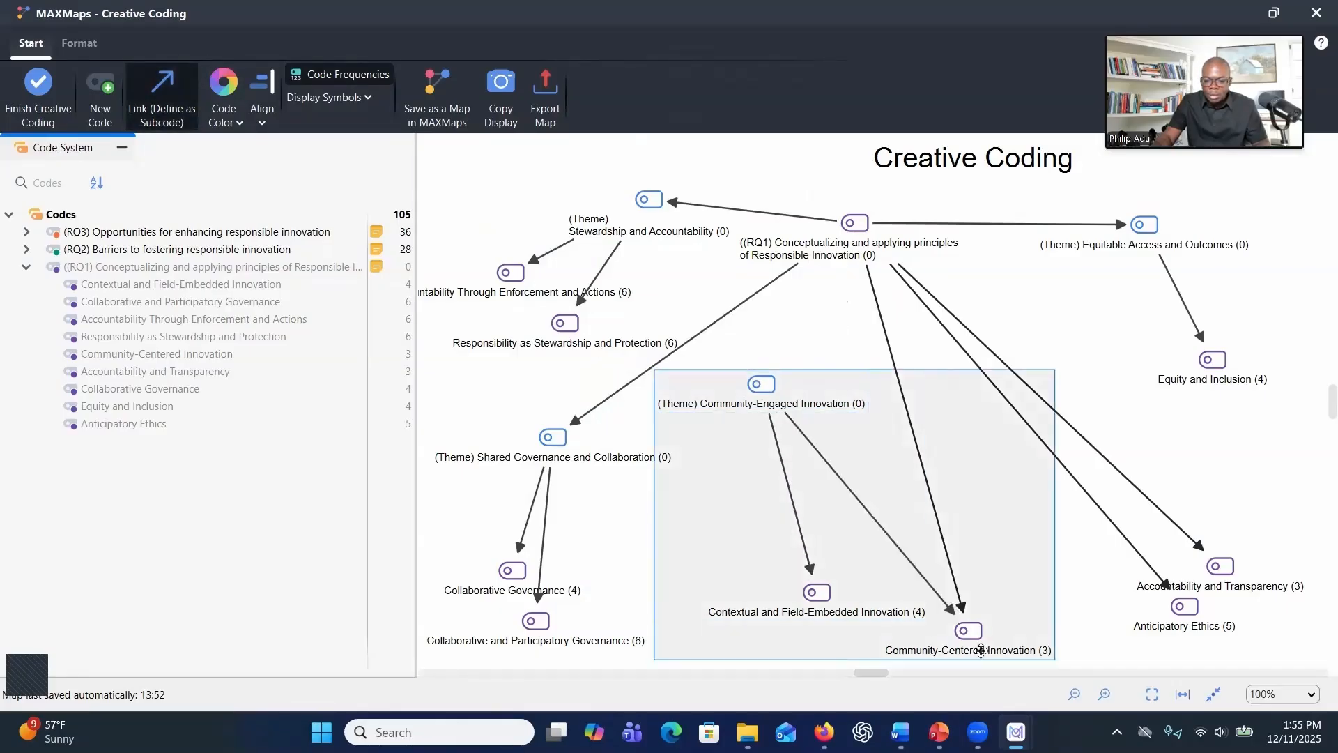
{"action": "left_click", "coordinate": [855, 224]}
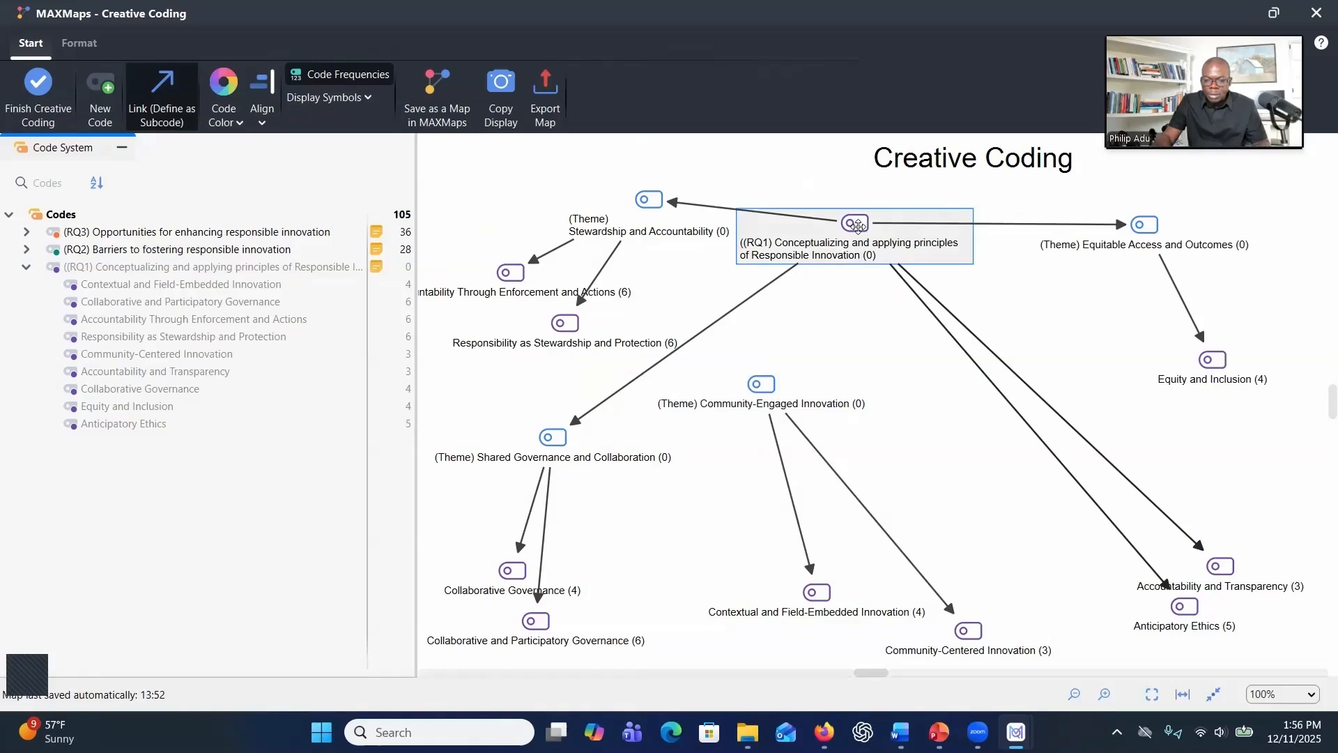
{"action": "left_click", "coordinate": [761, 384]}
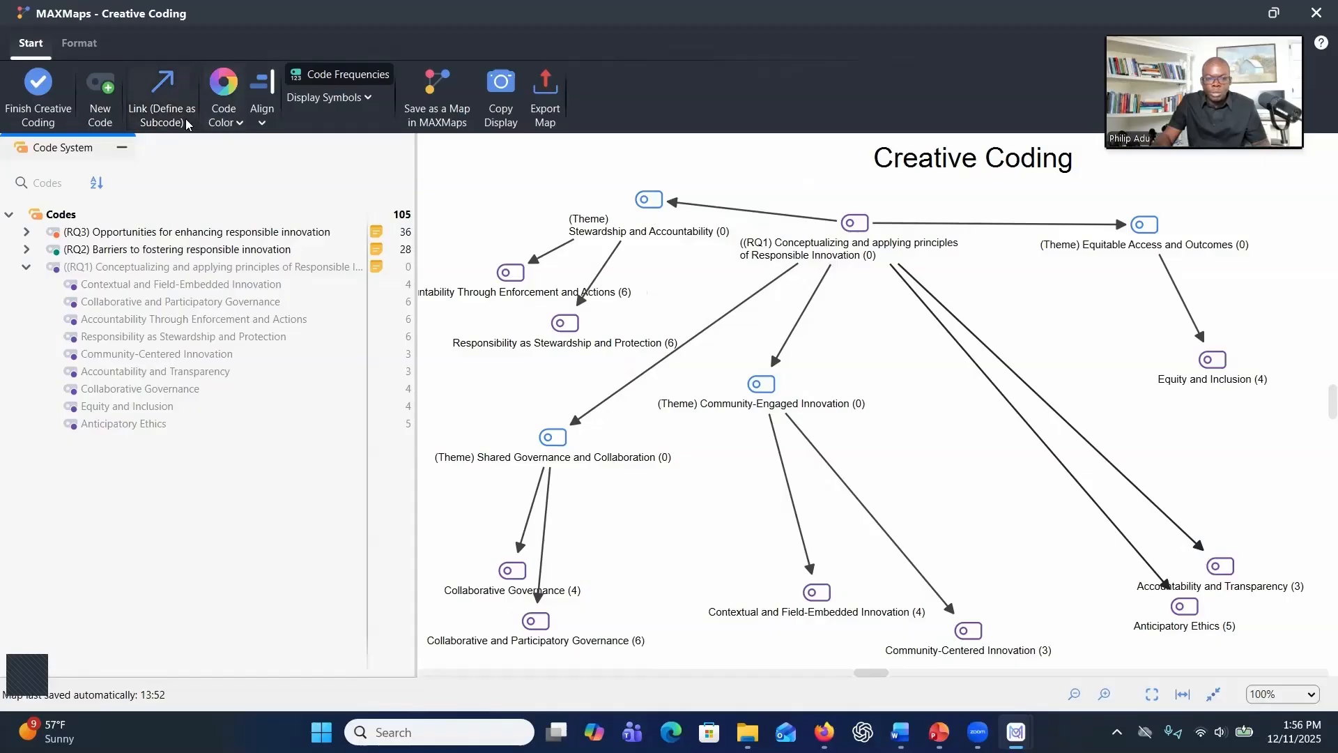
Create the code "(Theme) Proactive Ethical Oversight" and place it above Accountability and Transparency and Anticipatory Ethics
{"action": "left_click", "coordinate": [150, 115]}
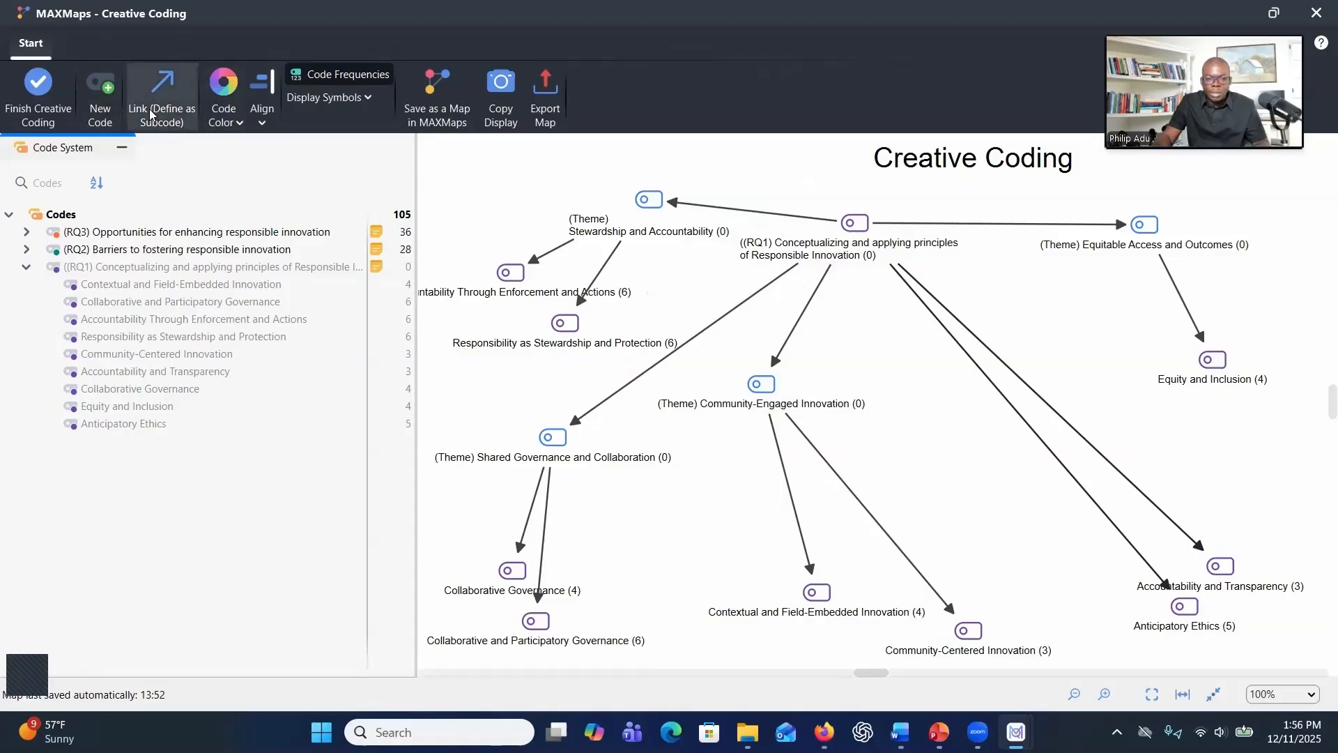
{"action": "left_click", "coordinate": [101, 115]}
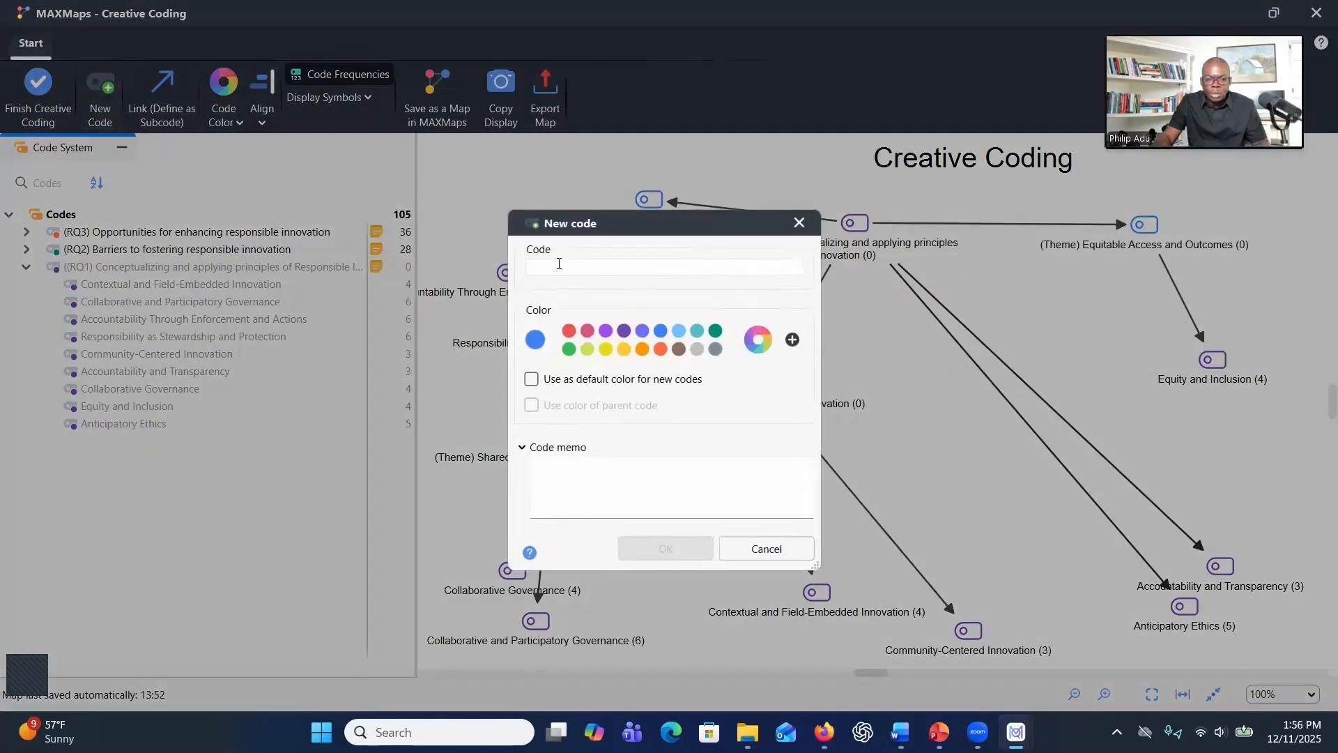
{"action": "type", "text": "(Theme) Proactive Ethical Oversight"}
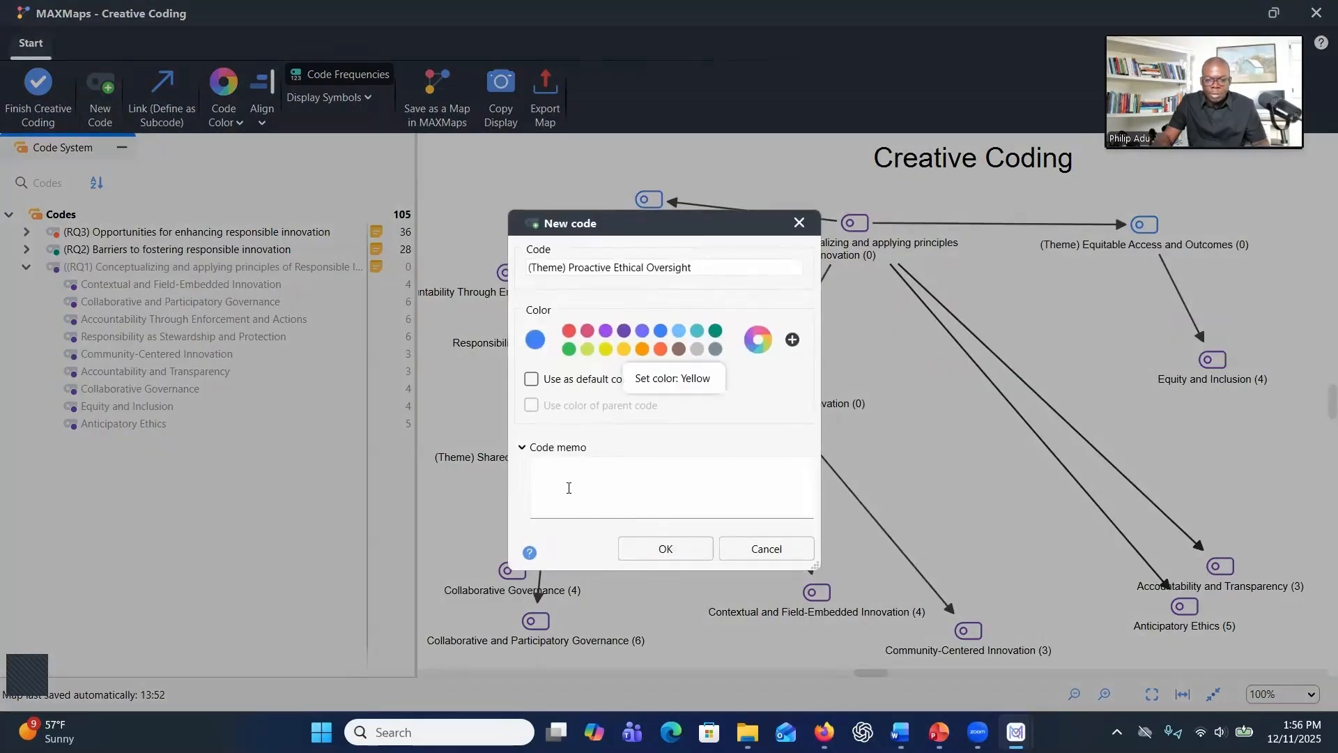
{"action": "left_click", "coordinate": [644, 550]}
{"action": "left_click_drag", "start_coordinate": [515, 155], "coordinate": [989, 431]}
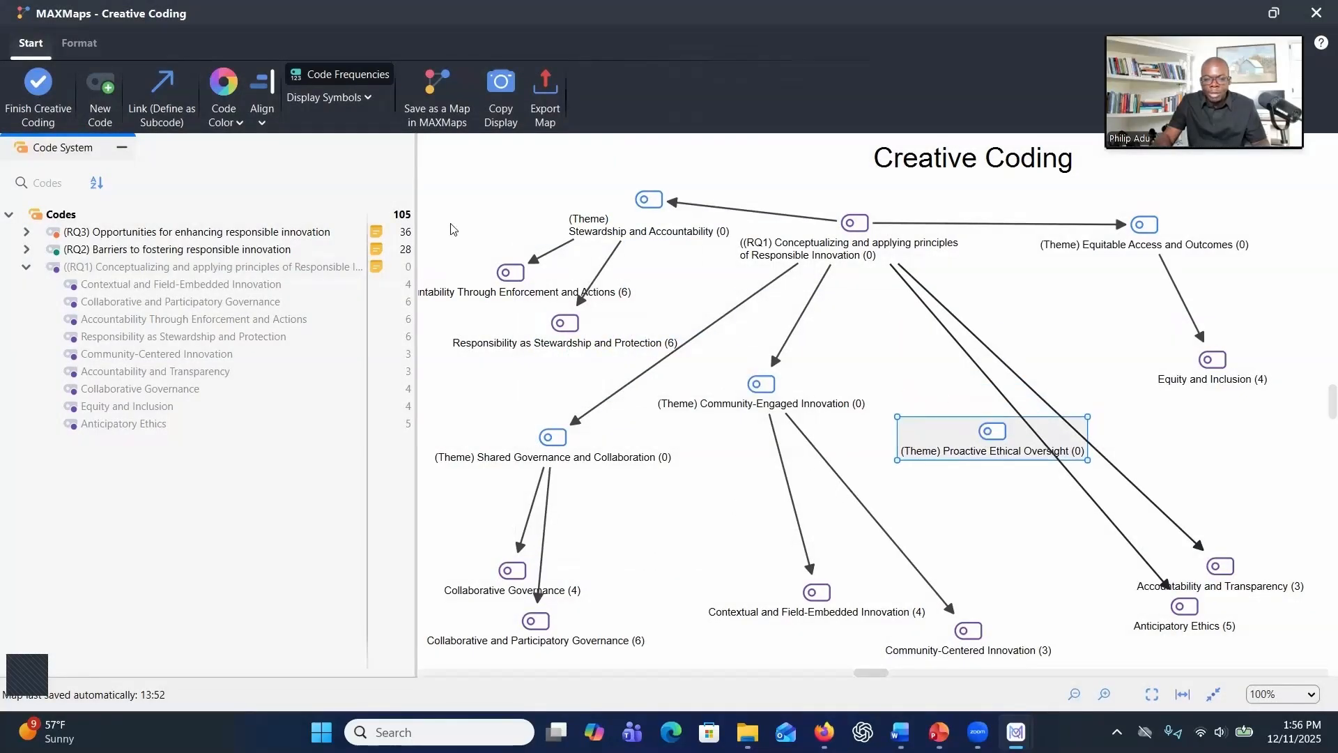
Link Anticipatory Ethics and Accountability and Transparency under the Proactive Ethical Oversight theme, and that theme under RQ1
{"action": "left_click", "coordinate": [159, 112]}
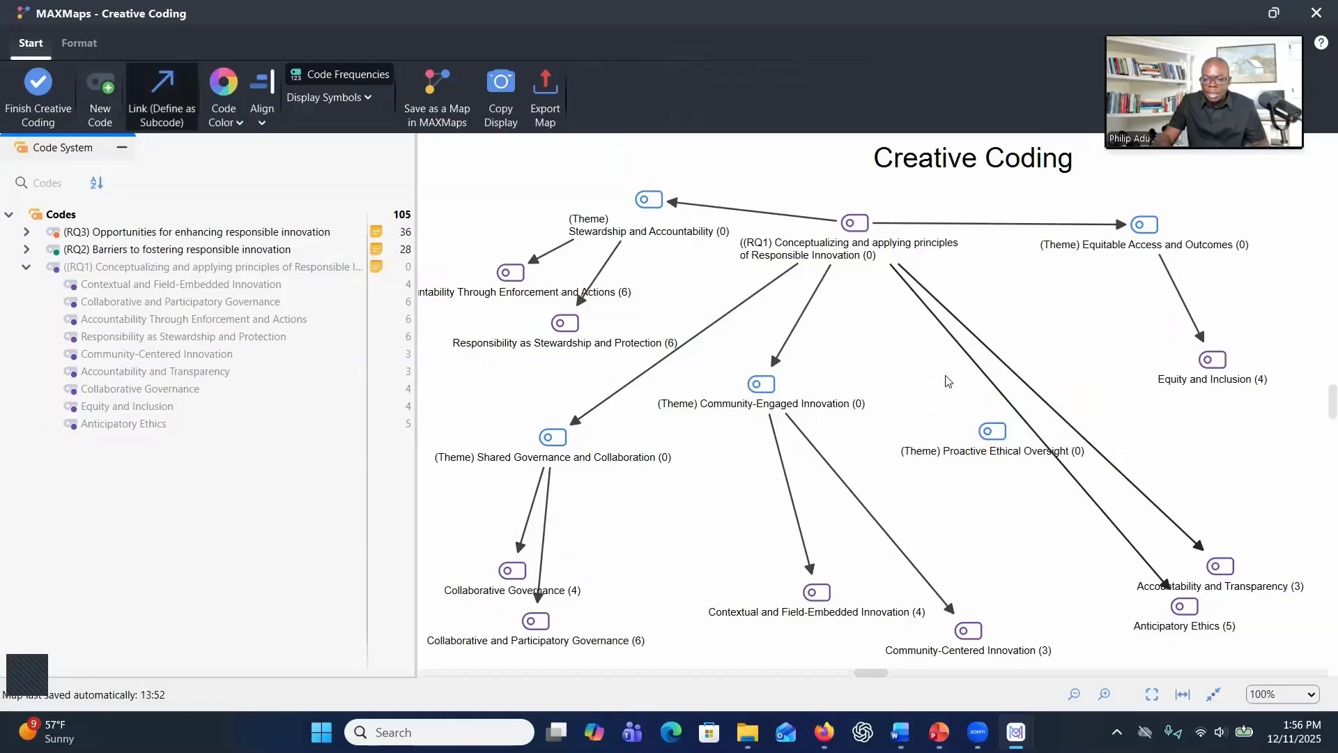
{"action": "left_click_drag", "start_coordinate": [991, 439], "coordinate": [1176, 599]}
{"action": "left_click_drag", "start_coordinate": [1003, 449], "coordinate": [1213, 563]}
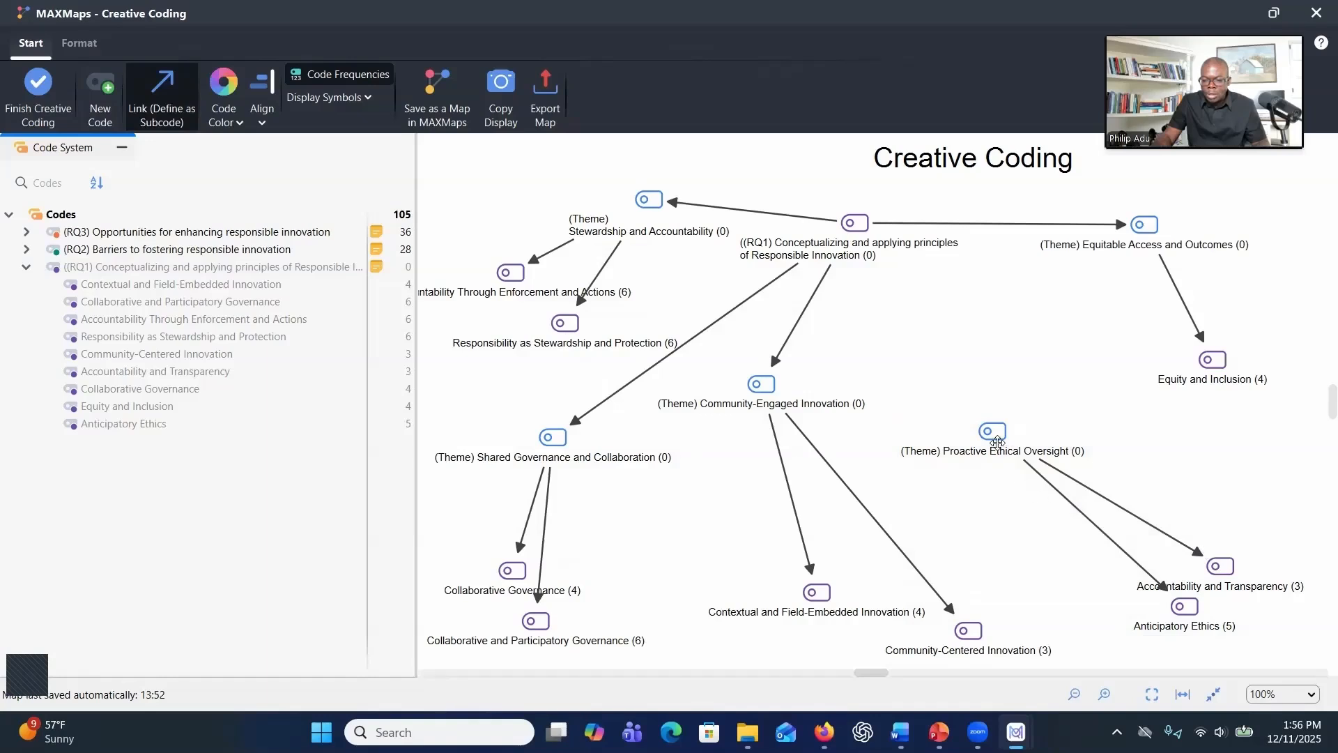
{"action": "left_click", "coordinate": [997, 441]}
{"action": "left_click_drag", "start_coordinate": [859, 225], "coordinate": [1007, 436]}
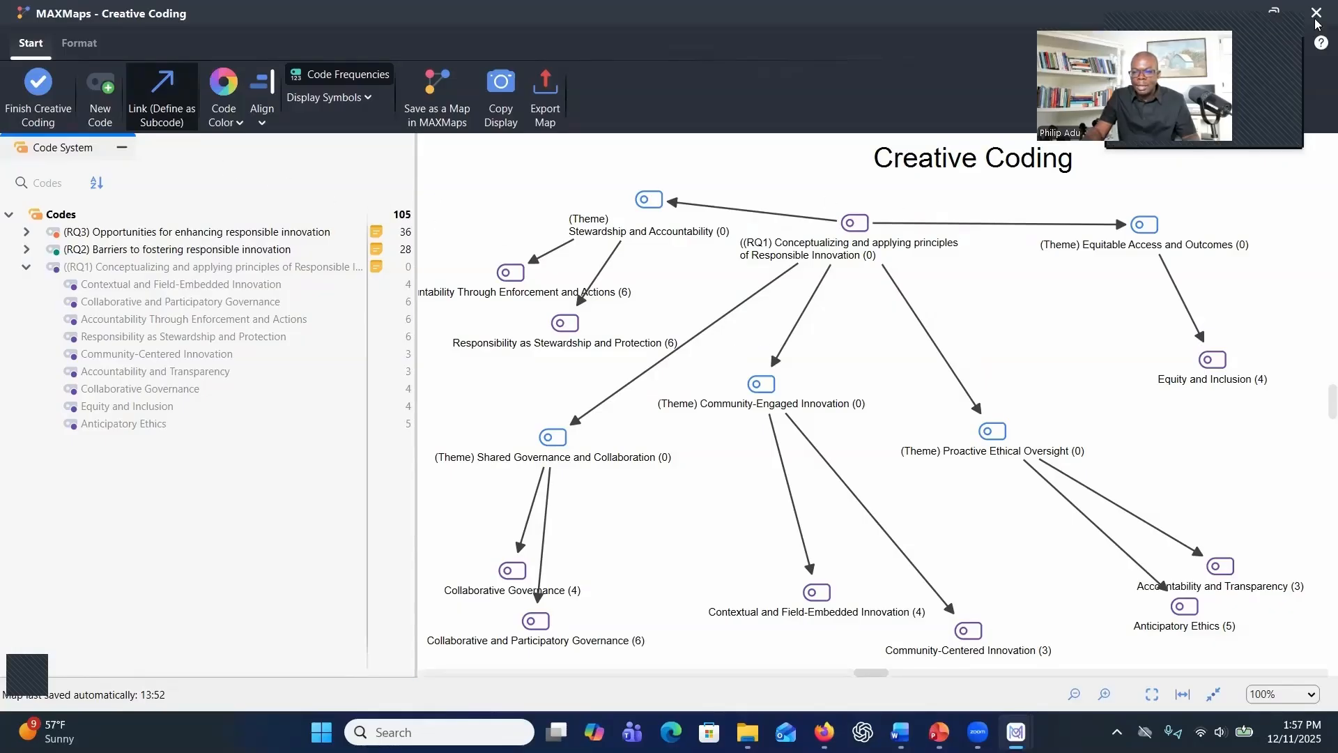
Finish Creative Coding and apply the new code structure to the code system
{"action": "left_click", "coordinate": [44, 107]}
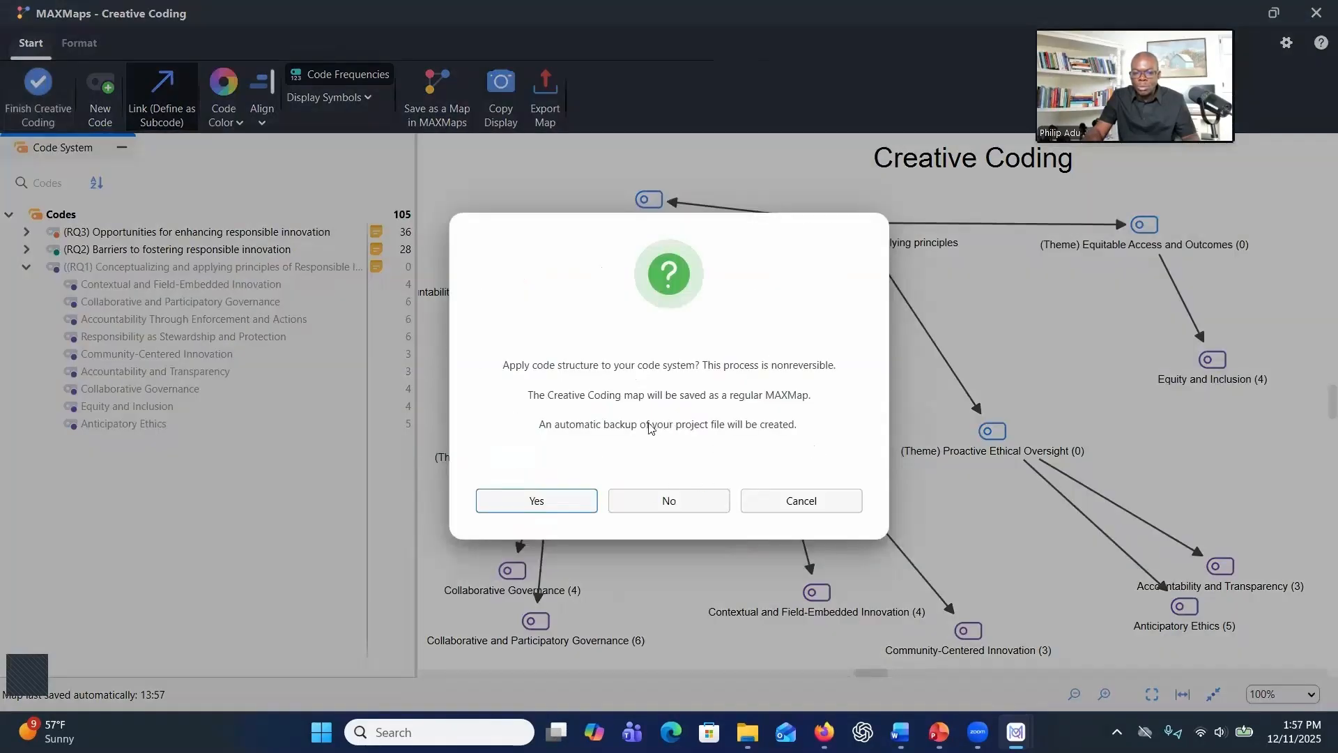
{"action": "left_click", "coordinate": [533, 501]}
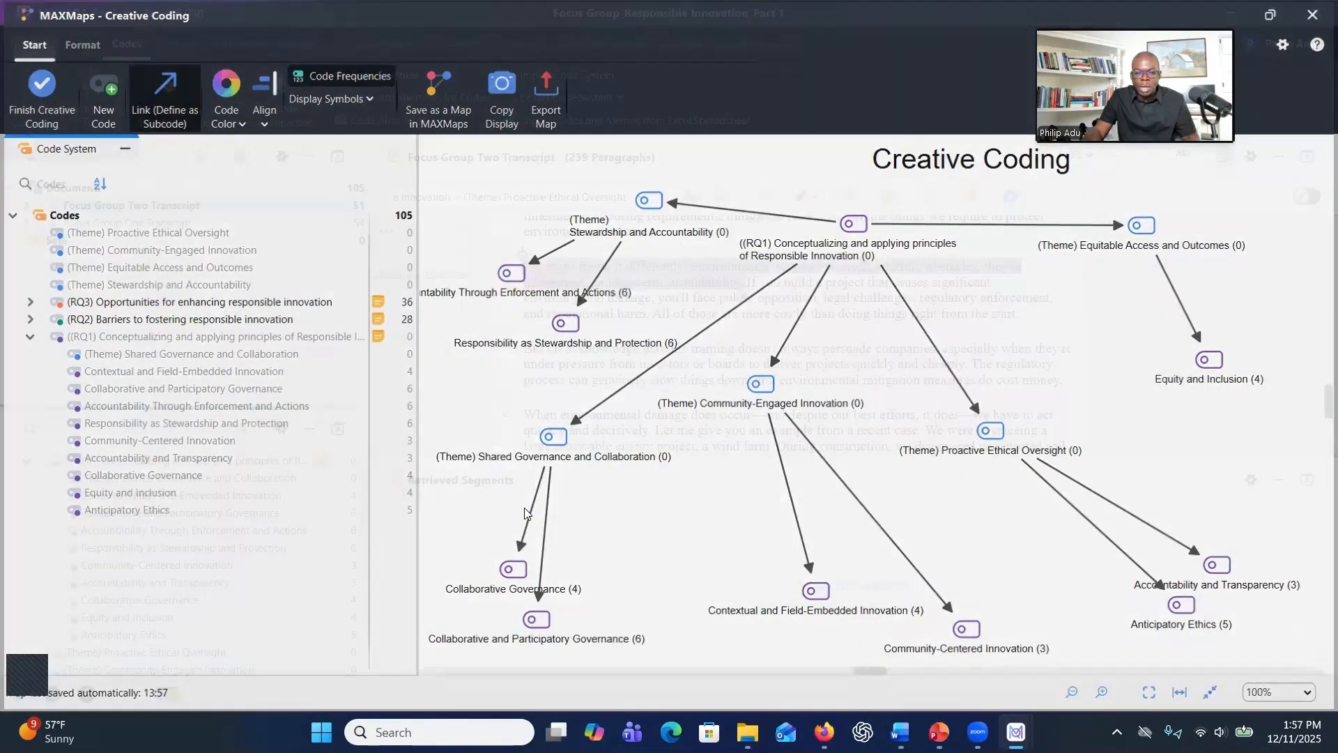
{"action": "scroll", "coordinate": [119, 533], "scroll_direction": "down", "scroll_amount": 1}
{"action": "scroll", "coordinate": [121, 531], "scroll_direction": "up", "scroll_amount": 1}
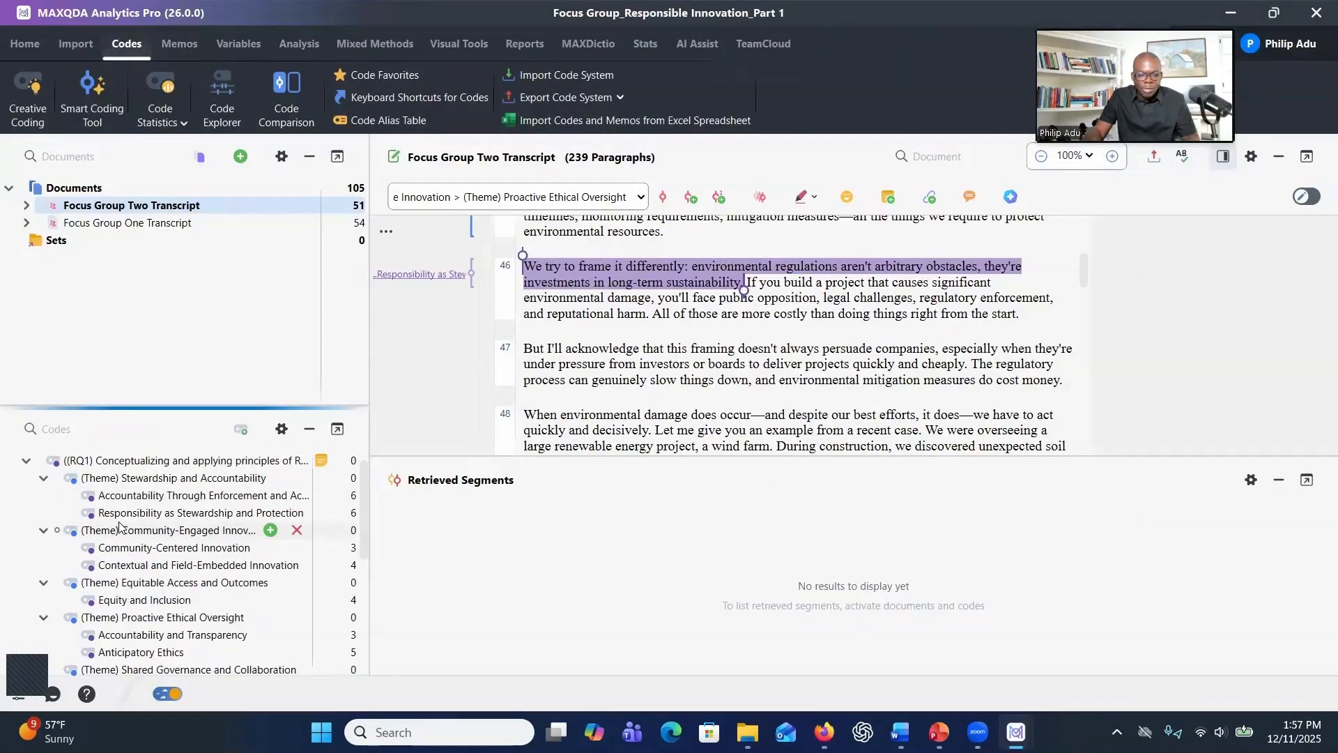
Collapse and expand the RQ1 theme codes in the code system to review the new hierarchy
{"action": "left_click", "coordinate": [44, 480]}
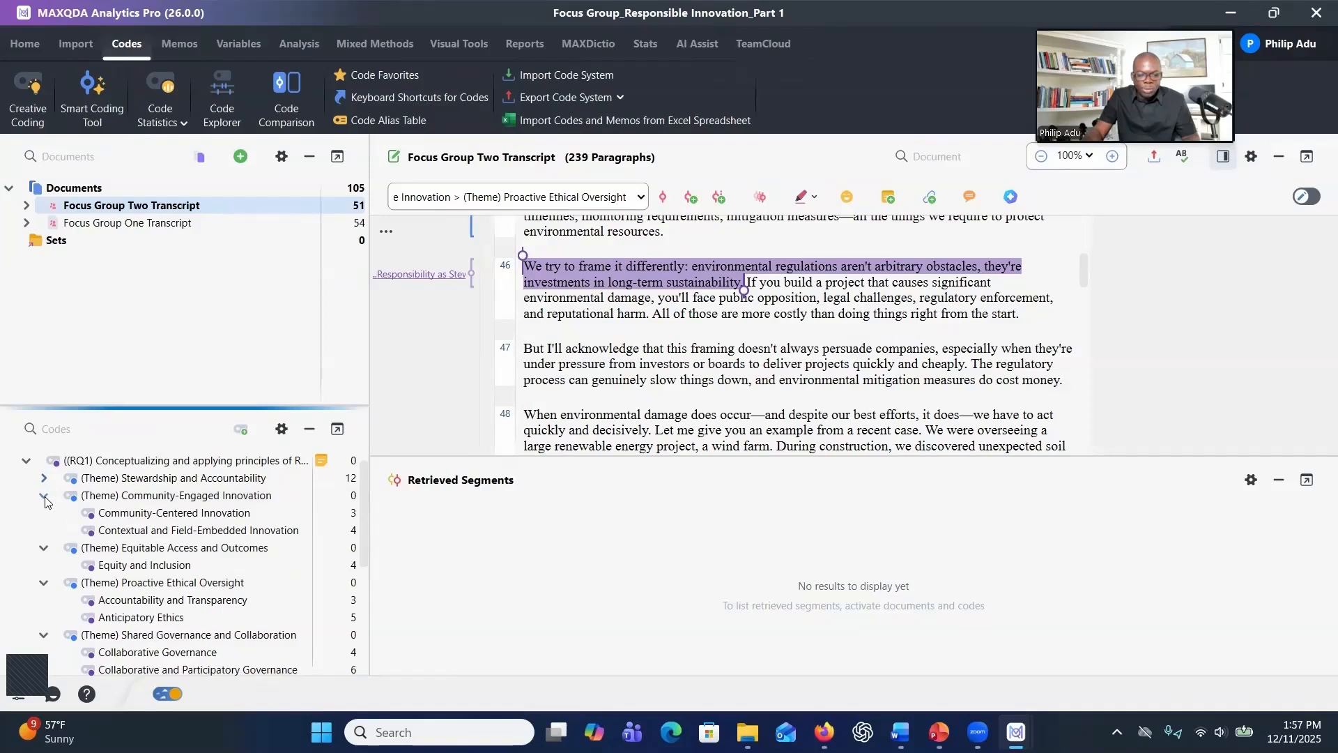
{"action": "left_click", "coordinate": [46, 495]}
{"action": "left_click", "coordinate": [44, 516]}
{"action": "left_click", "coordinate": [43, 530]}
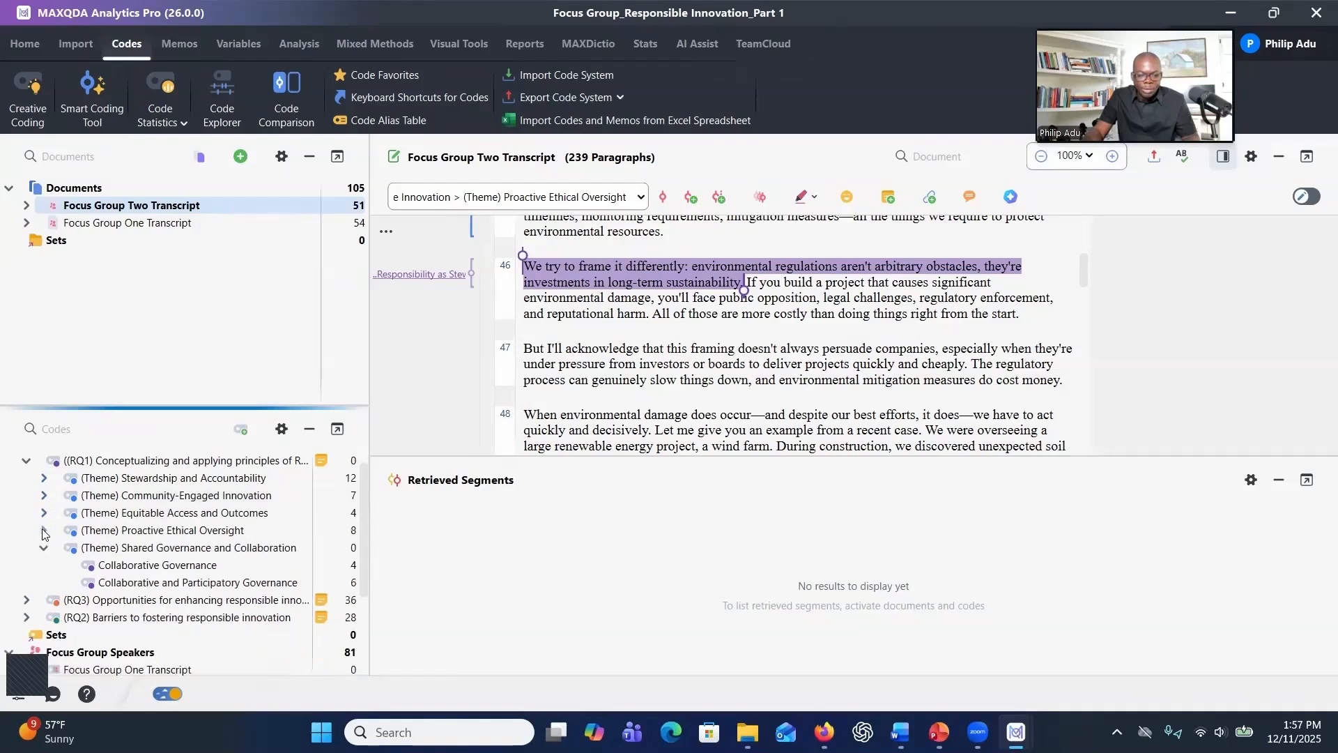
{"action": "left_click", "coordinate": [43, 548]}
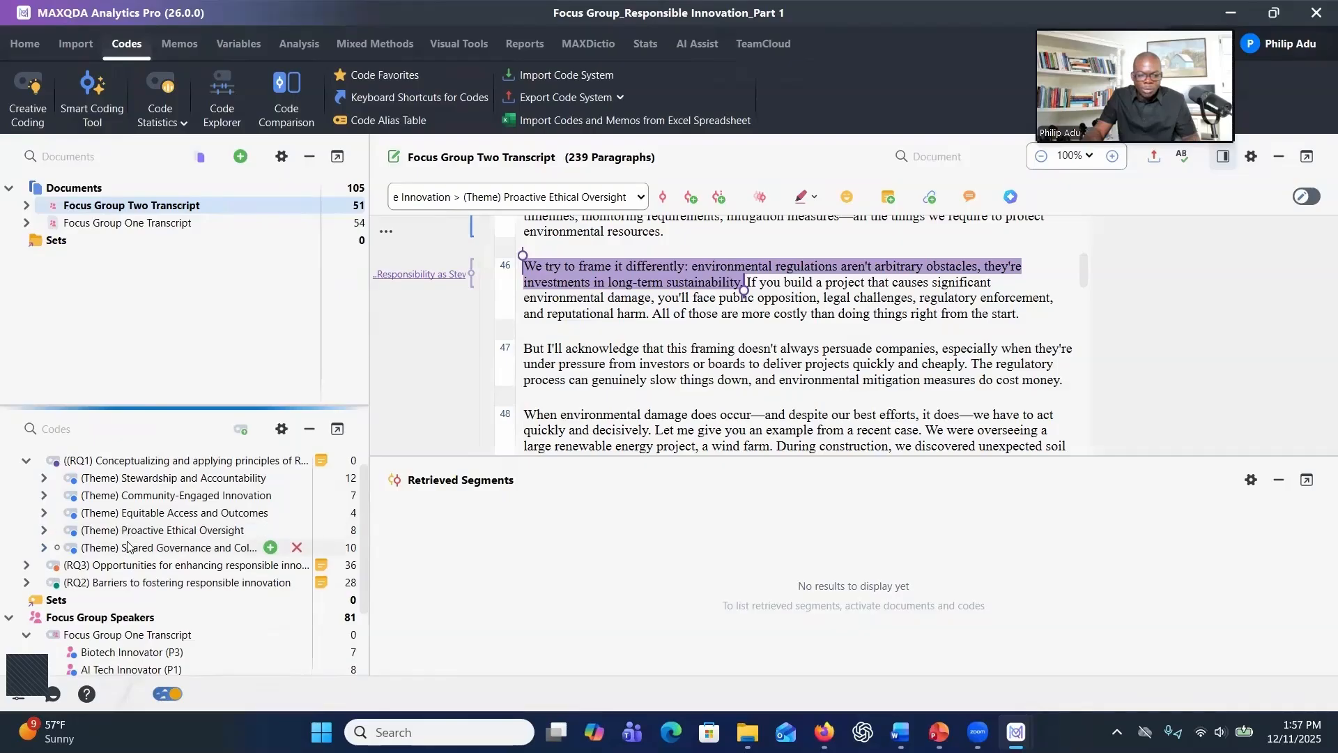
{"action": "left_click", "coordinate": [43, 481]}
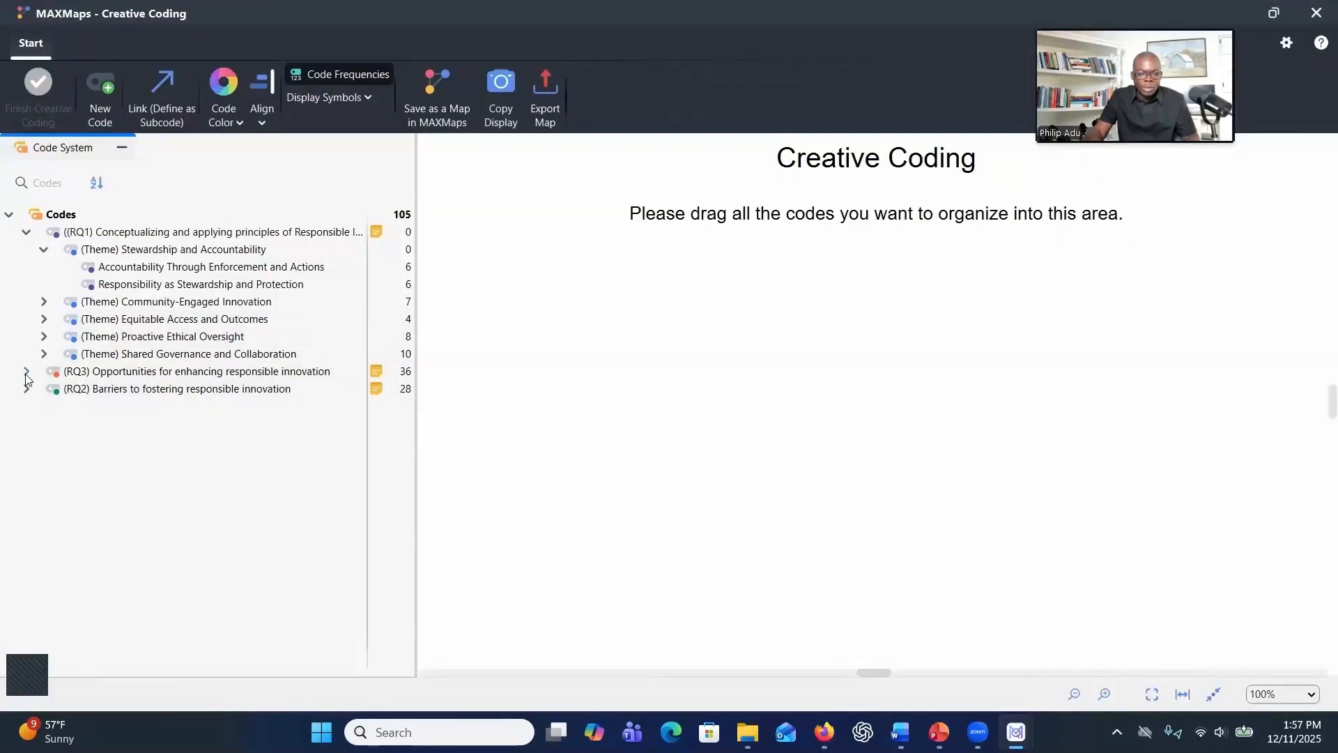
Drag the RQ2 parent code with all its subcodes into the Creative Coding area and move the RQ2 code higher
{"action": "left_click", "coordinate": [26, 388]}
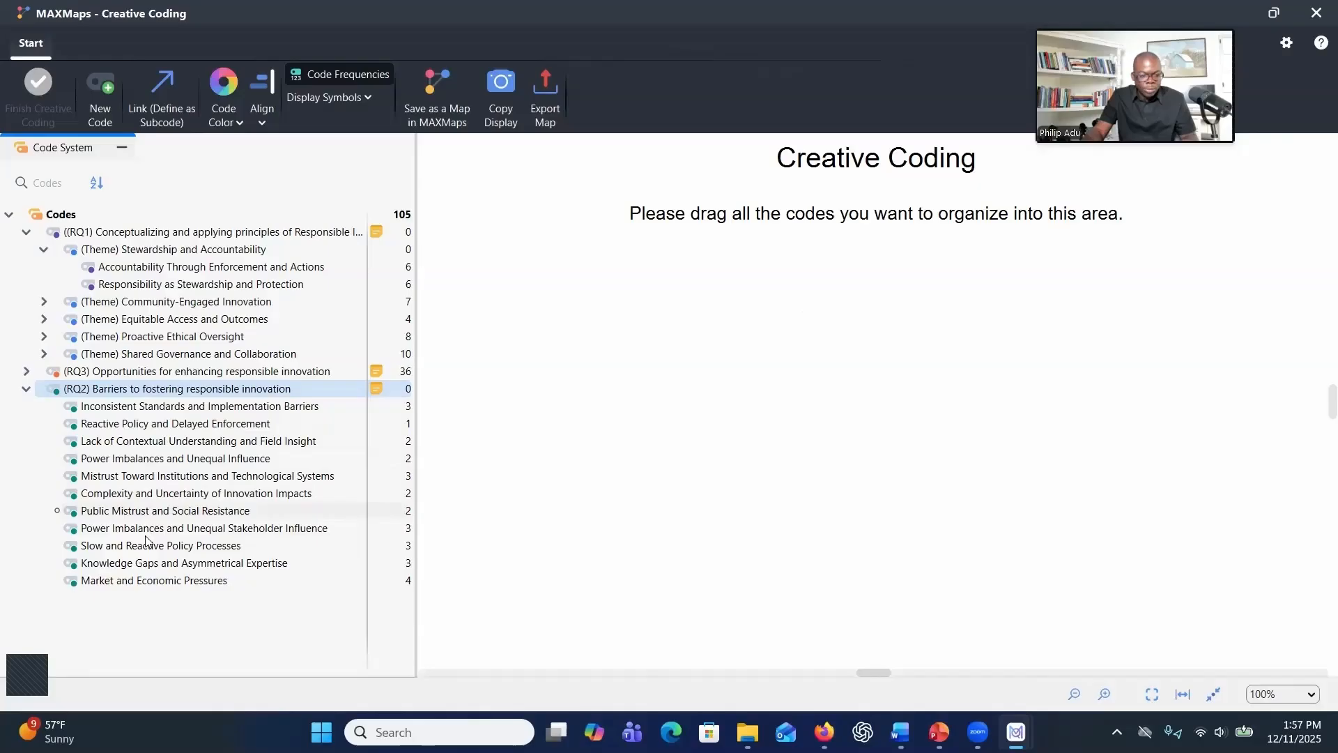
{"action": "left_click", "coordinate": [138, 581], "text": "shift"}
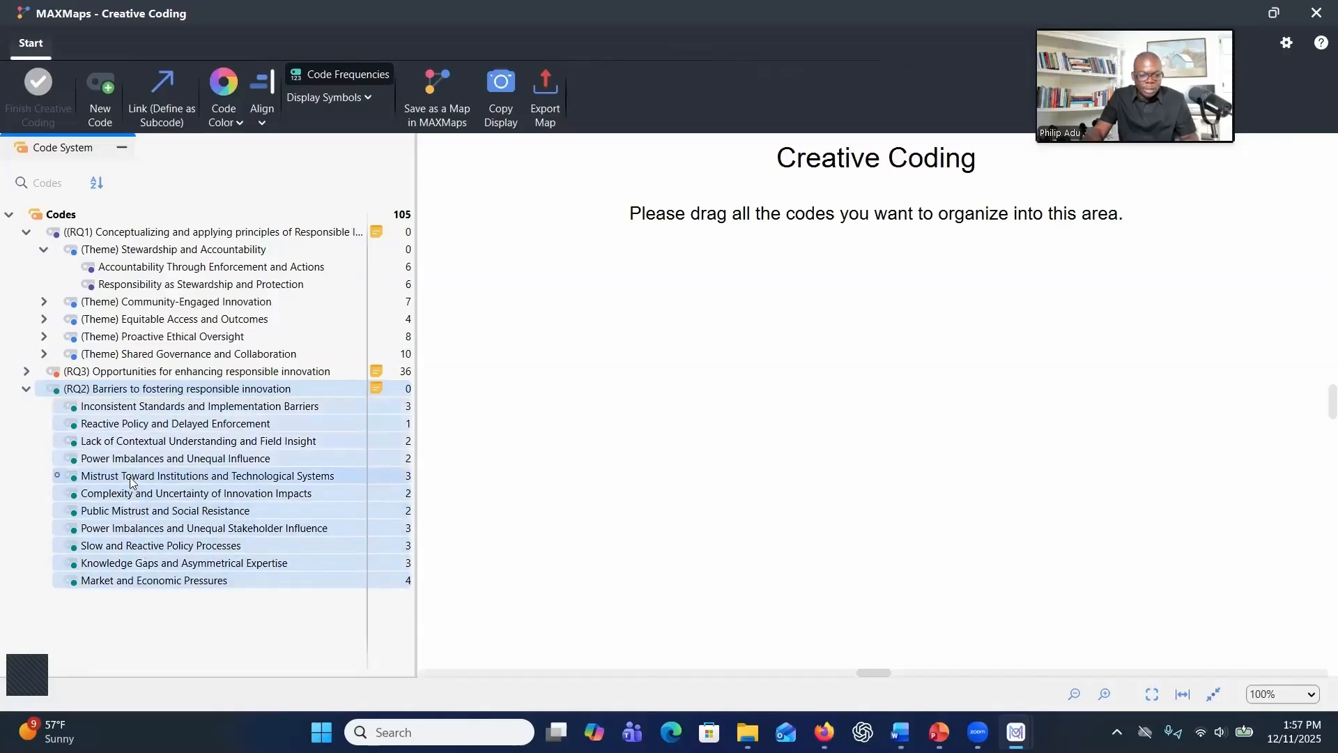
{"action": "left_click_drag", "start_coordinate": [134, 481], "coordinate": [742, 533]}
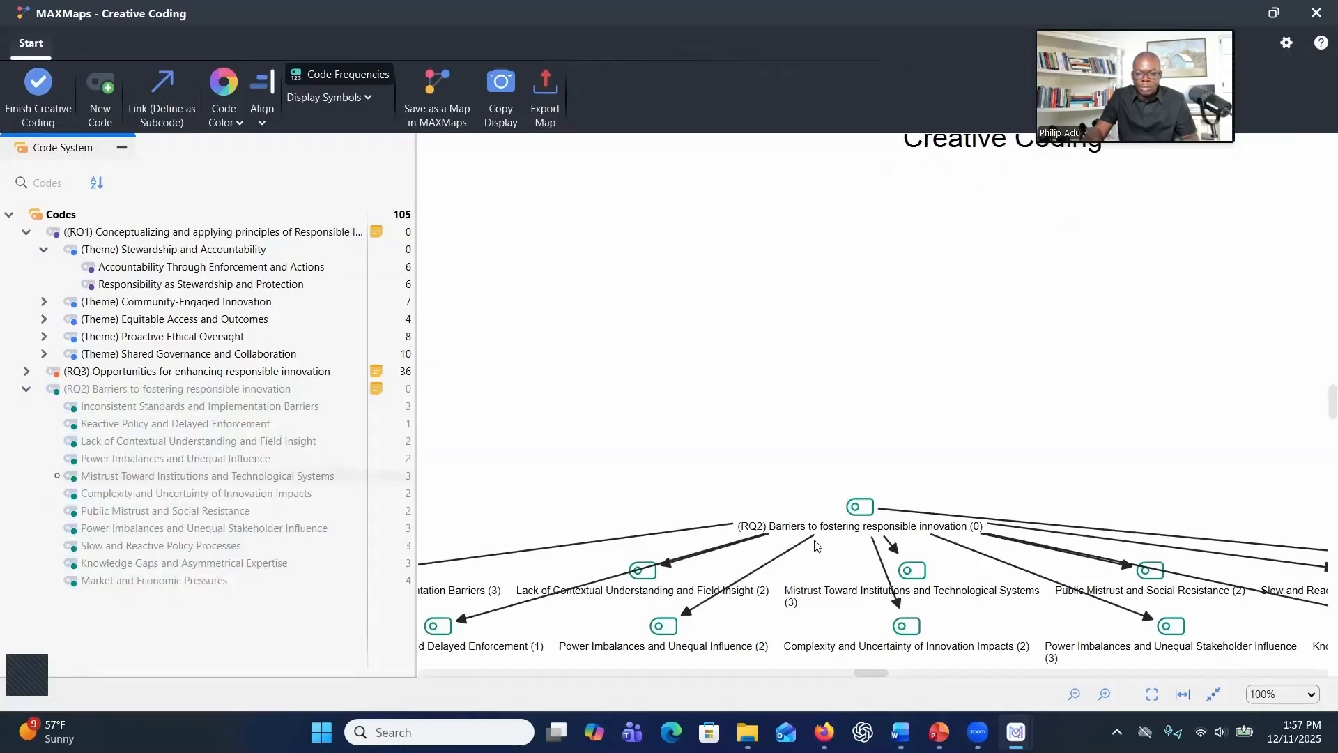
{"action": "left_click_drag", "start_coordinate": [859, 507], "coordinate": [841, 338]}
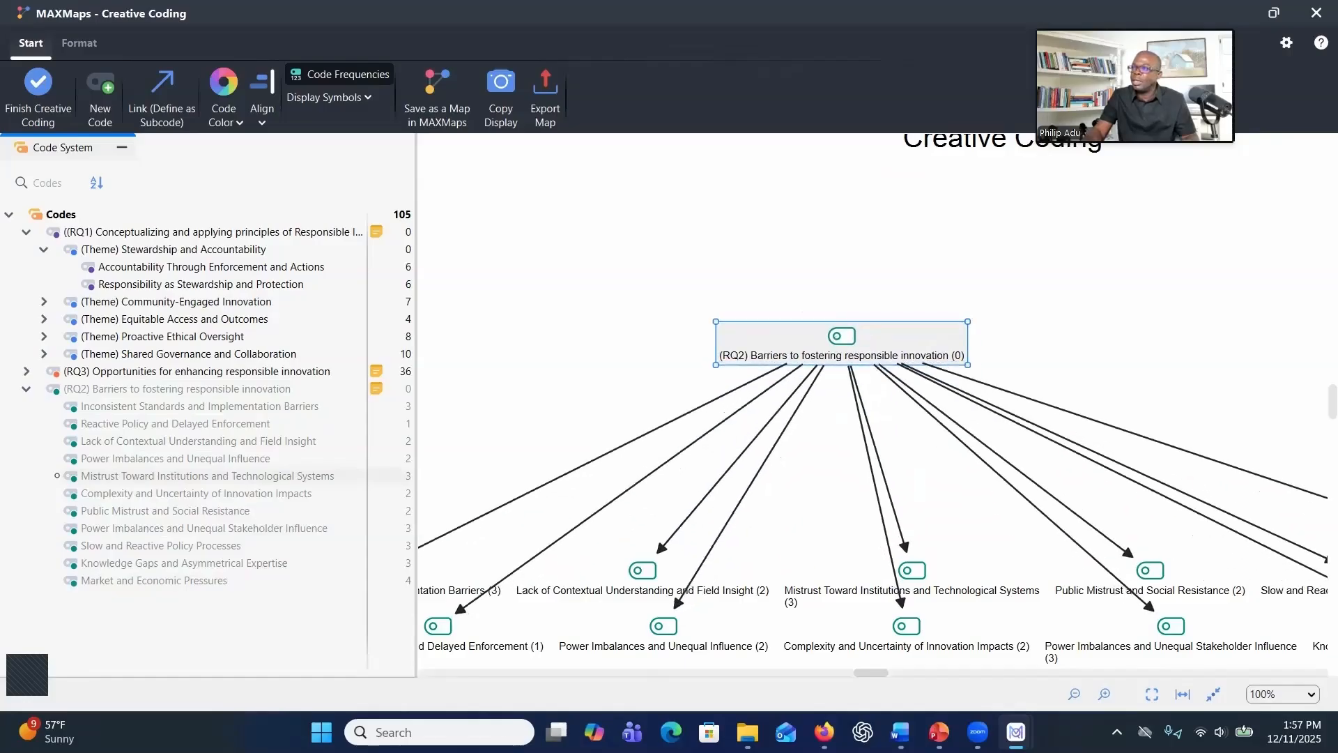
Bring up the other project window and expand RQ3 in its code system to review its themes
{"action": "left_click_drag", "start_coordinate": [825, 2], "coordinate": [825, 39]}
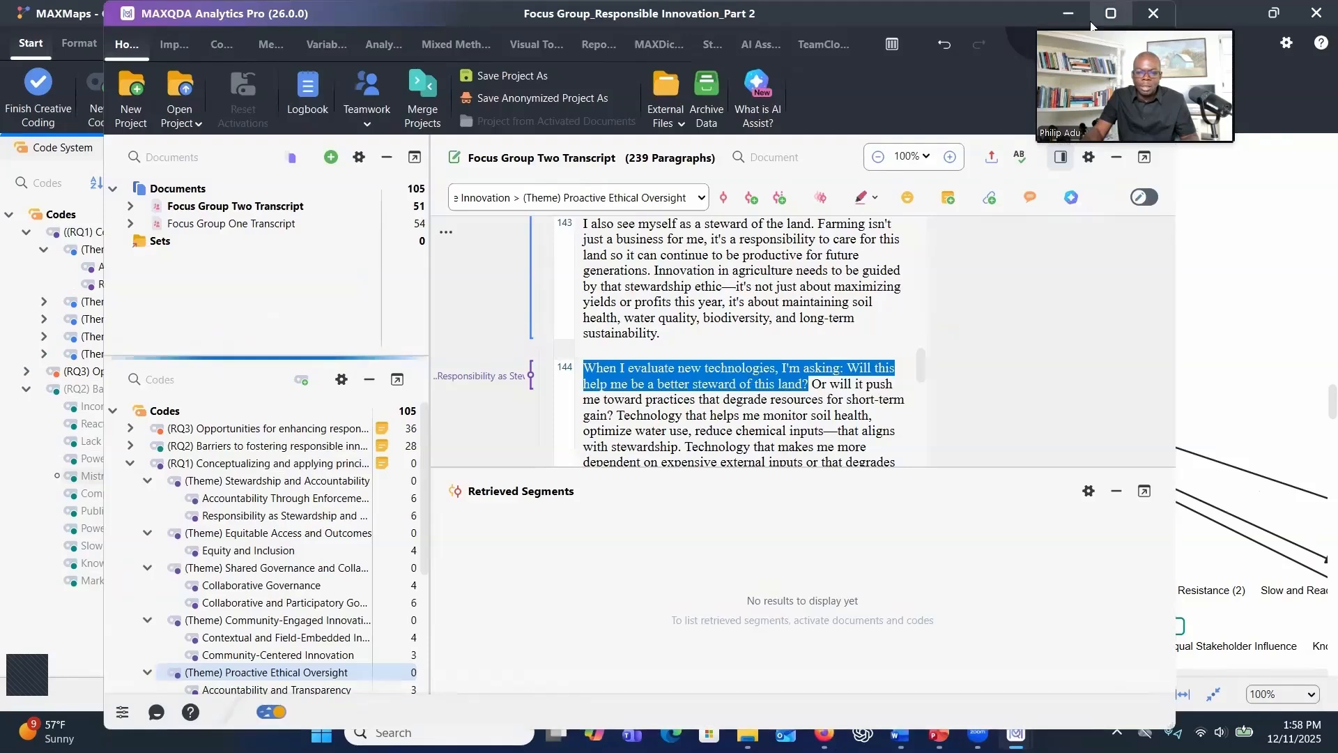
{"action": "left_click", "coordinate": [44, 480]}
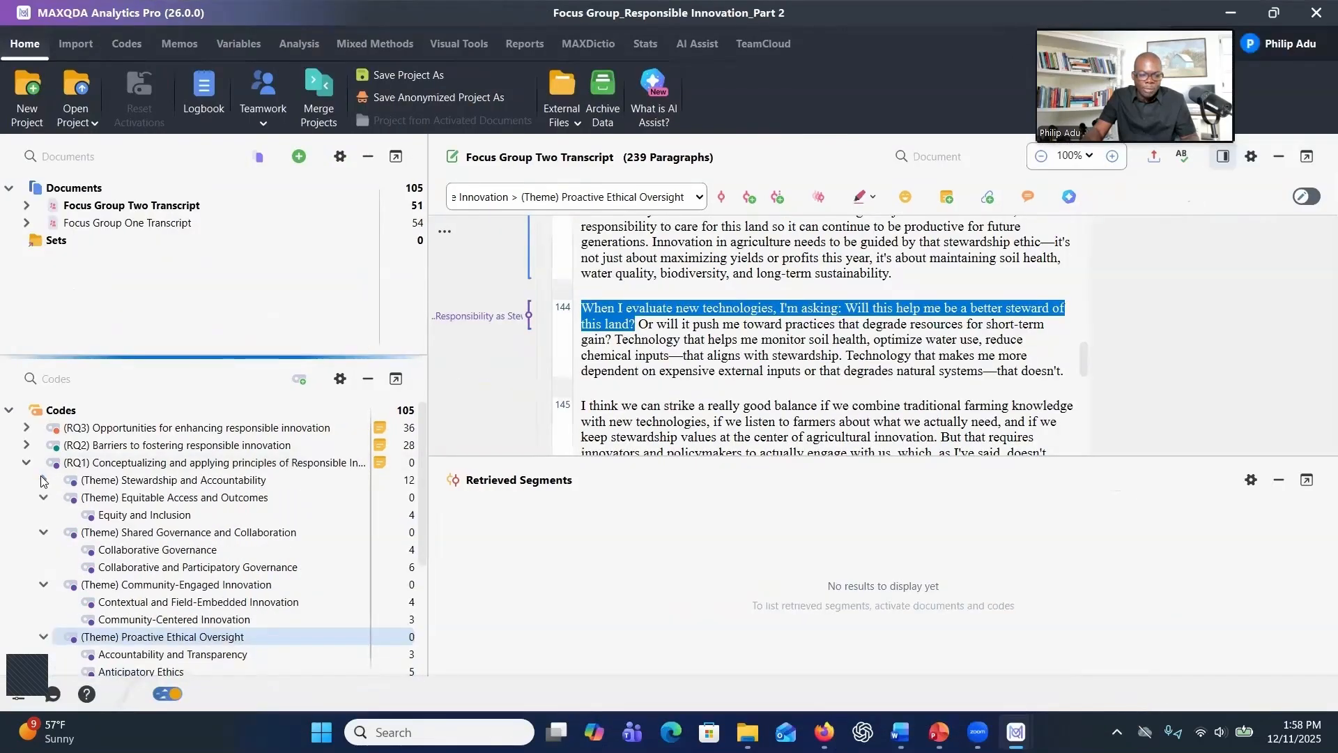
{"action": "left_click", "coordinate": [27, 462]}
{"action": "left_click", "coordinate": [26, 427]}
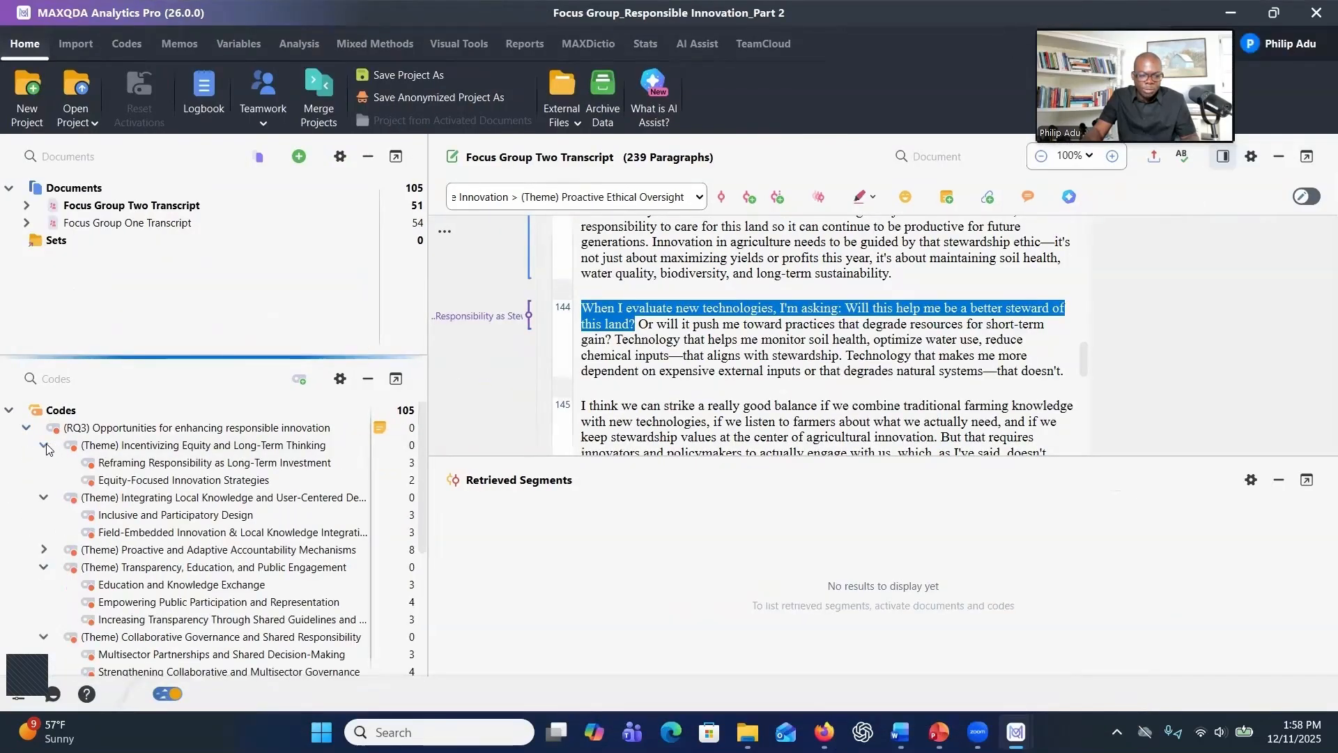
Collapse and expand the RQ3 and RQ2 theme codes in the code system to review their subcode hierarchy
{"action": "left_click", "coordinate": [43, 445]}
{"action": "left_click", "coordinate": [43, 463]}
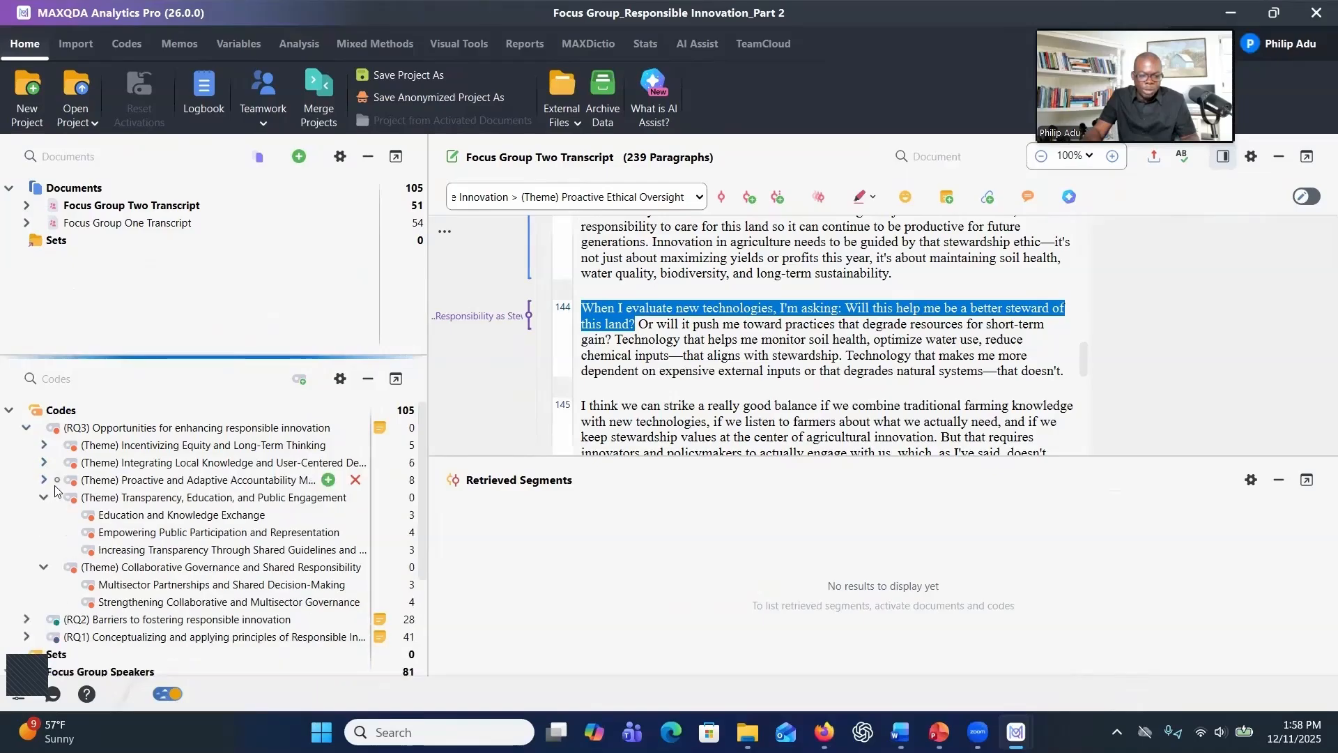
{"action": "left_click", "coordinate": [44, 495]}
{"action": "left_click", "coordinate": [43, 481]}
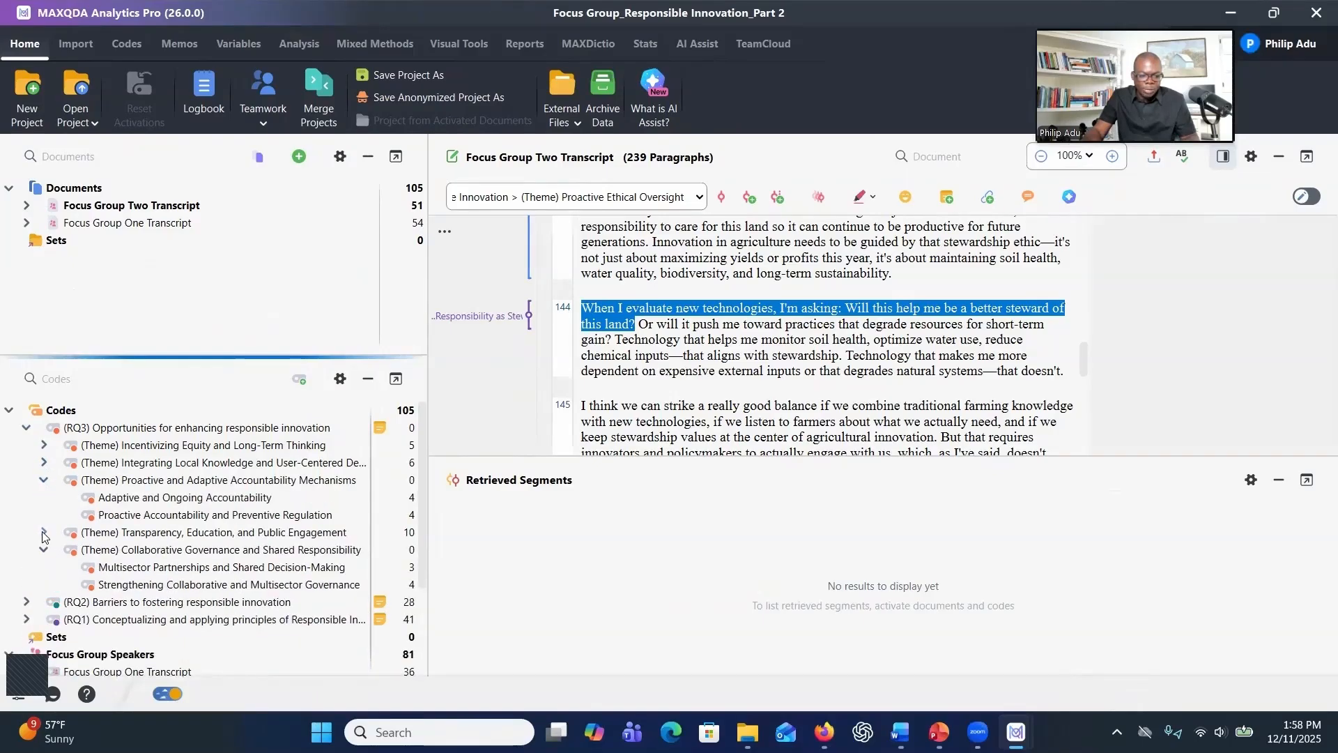
{"action": "left_click", "coordinate": [27, 428]}
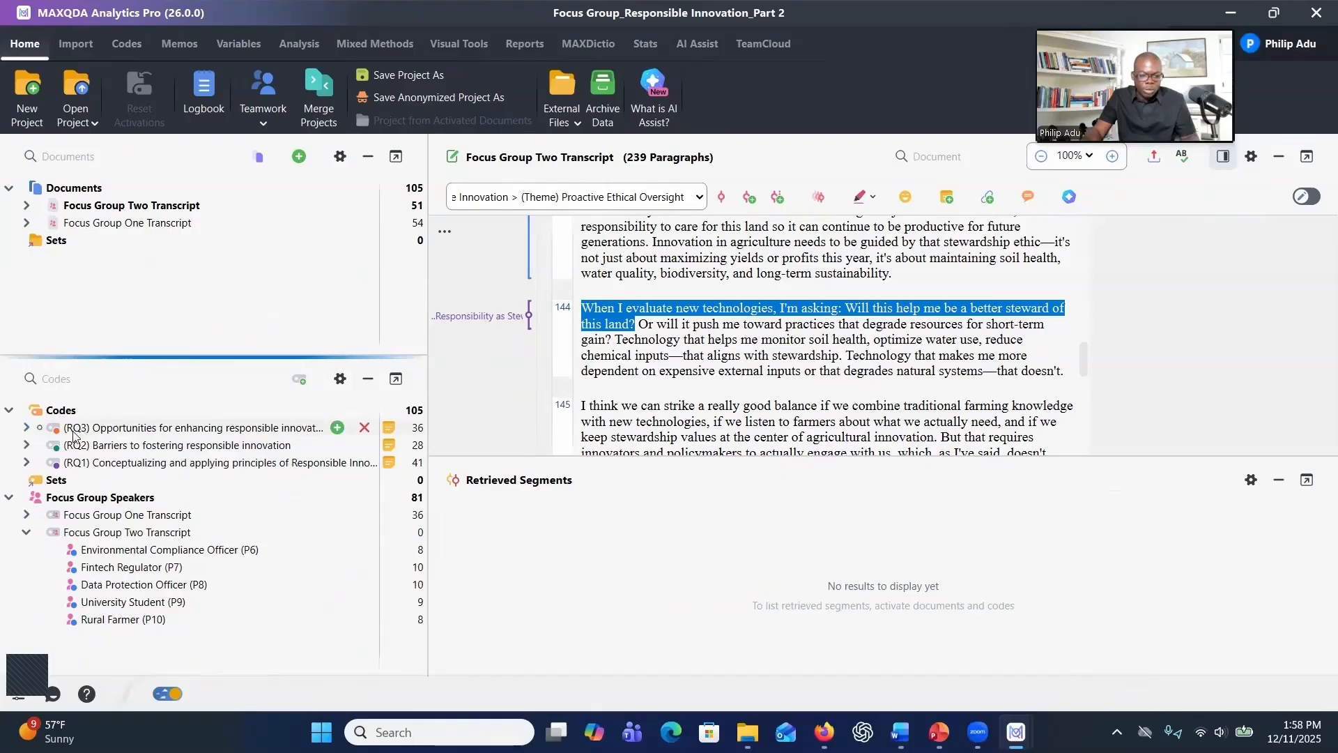
{"action": "left_click", "coordinate": [27, 428]}
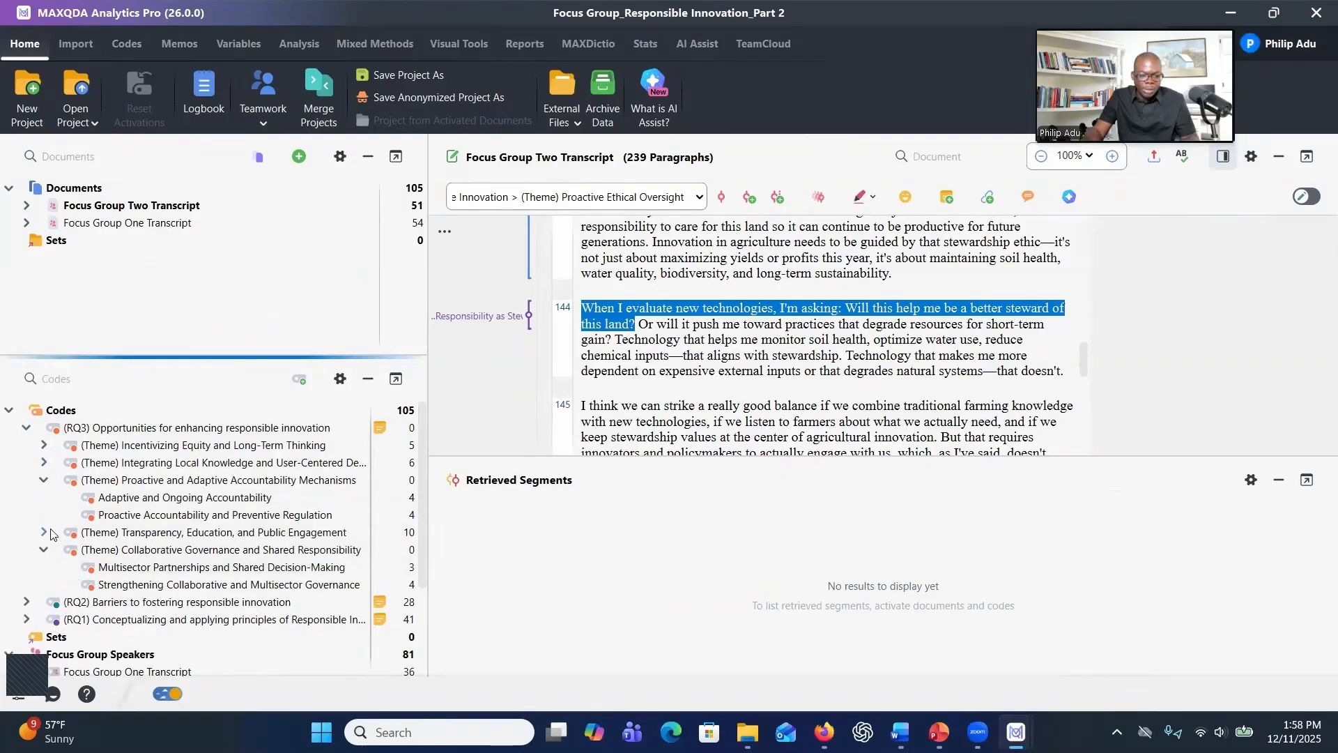
{"action": "left_click", "coordinate": [41, 480]}
{"action": "left_click", "coordinate": [42, 514]}
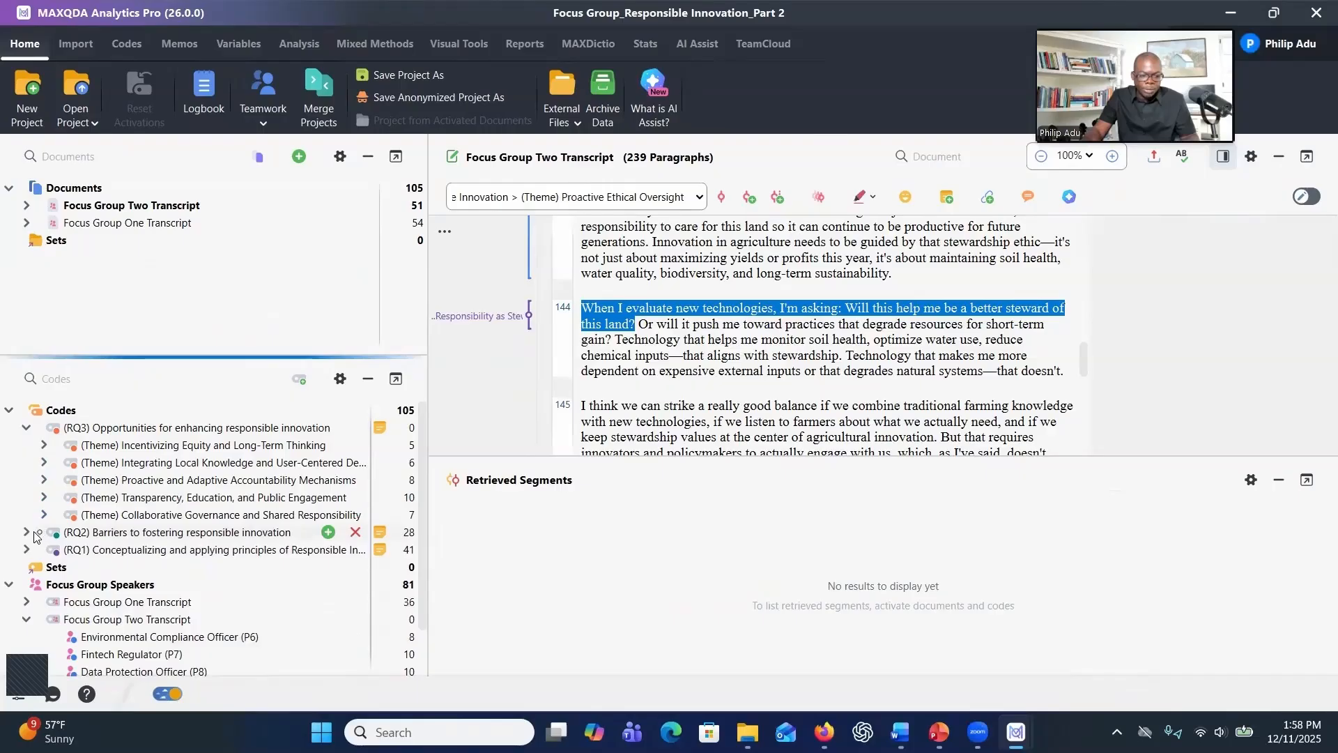
{"action": "left_click", "coordinate": [28, 532]}
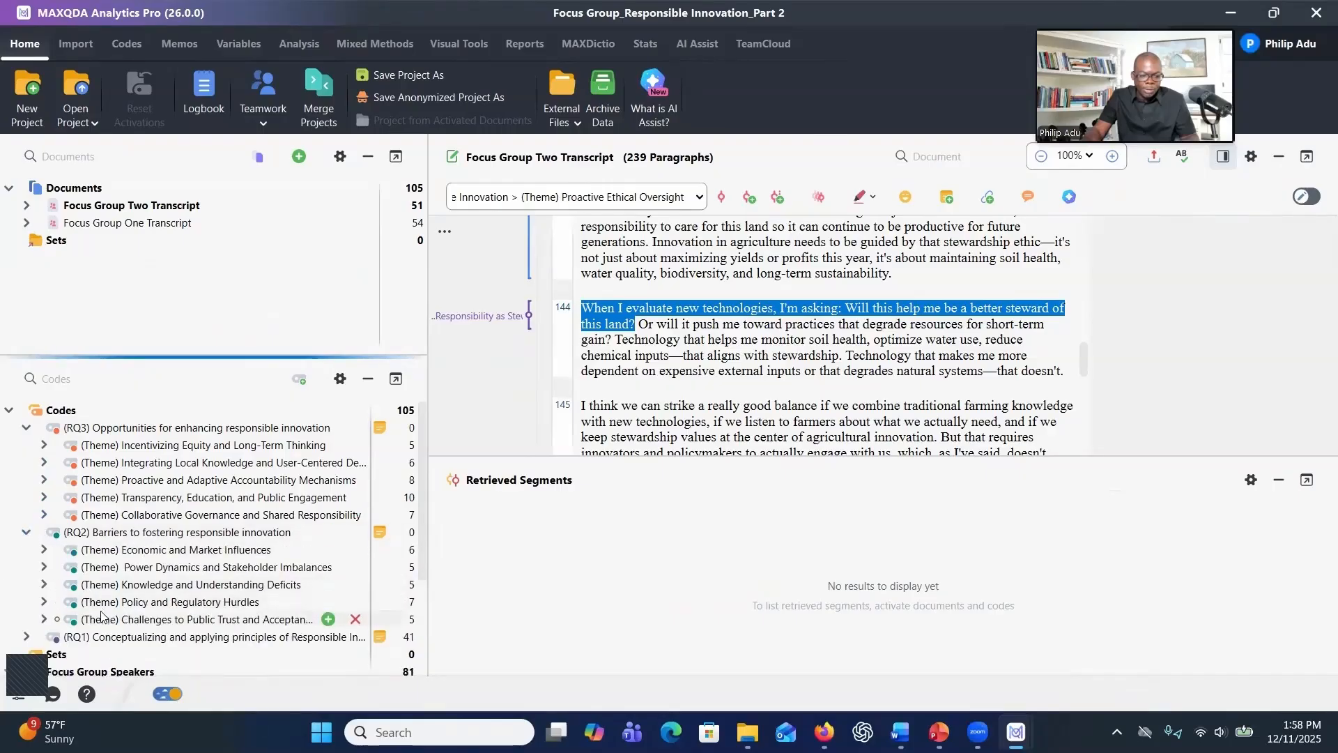
{"action": "scroll", "coordinate": [38, 578], "scroll_direction": "down", "scroll_amount": 1}
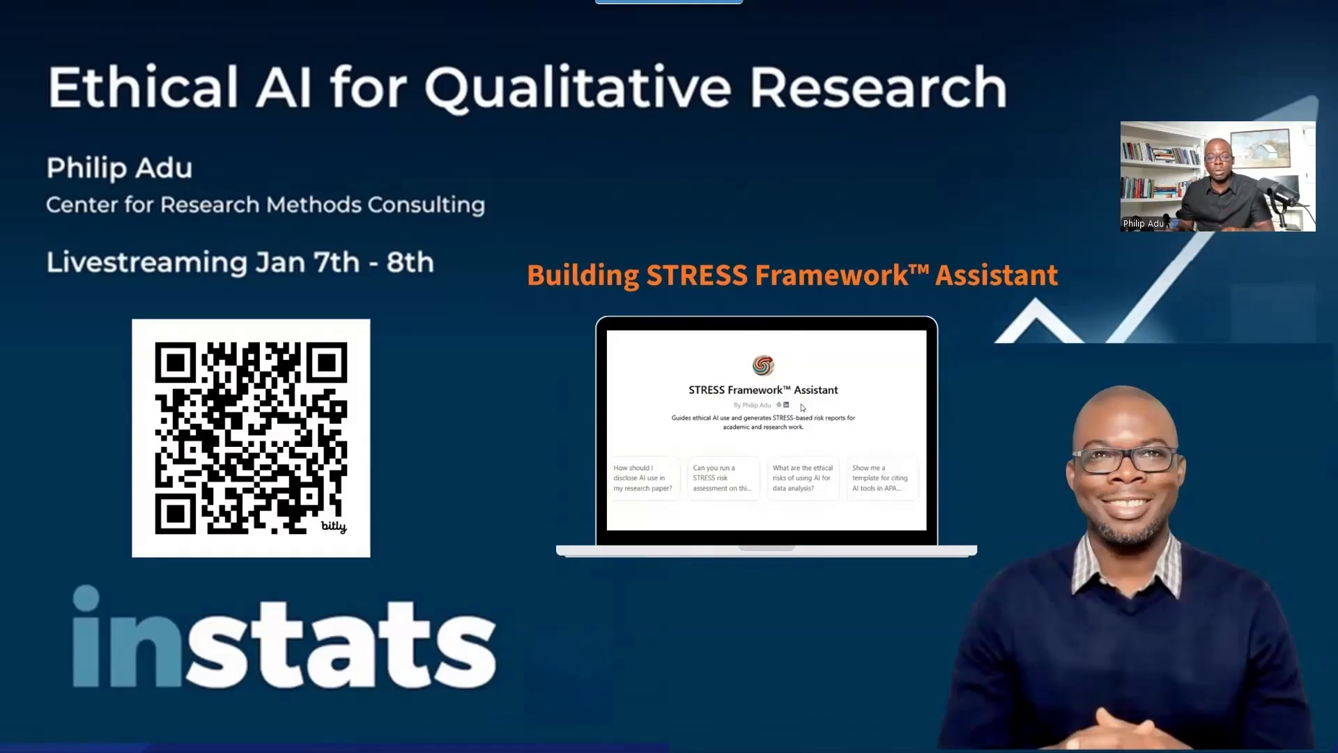
Leave the slide show and switch to the browser page for the Ethical AI for Qualitative Research seminar
{"action": "key", "text": "Escape"}
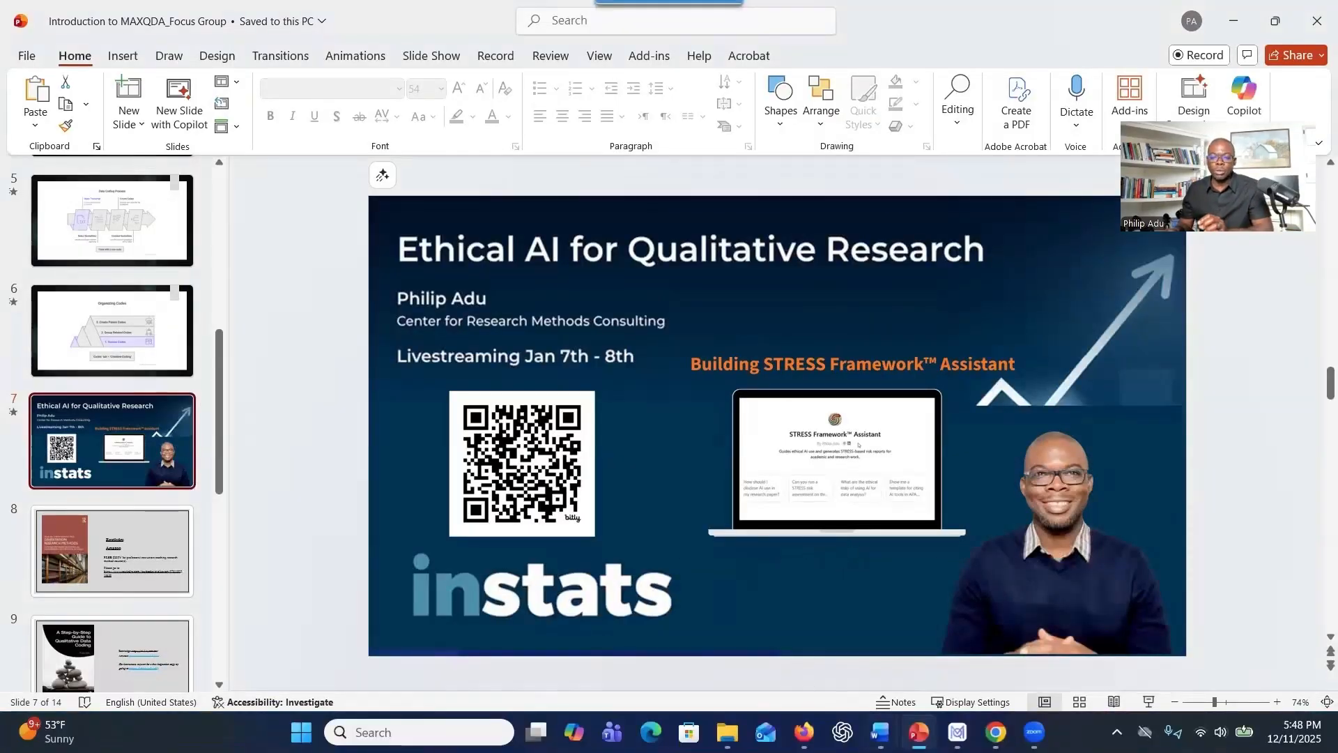
{"action": "mouse_move", "coordinate": [919, 732]}
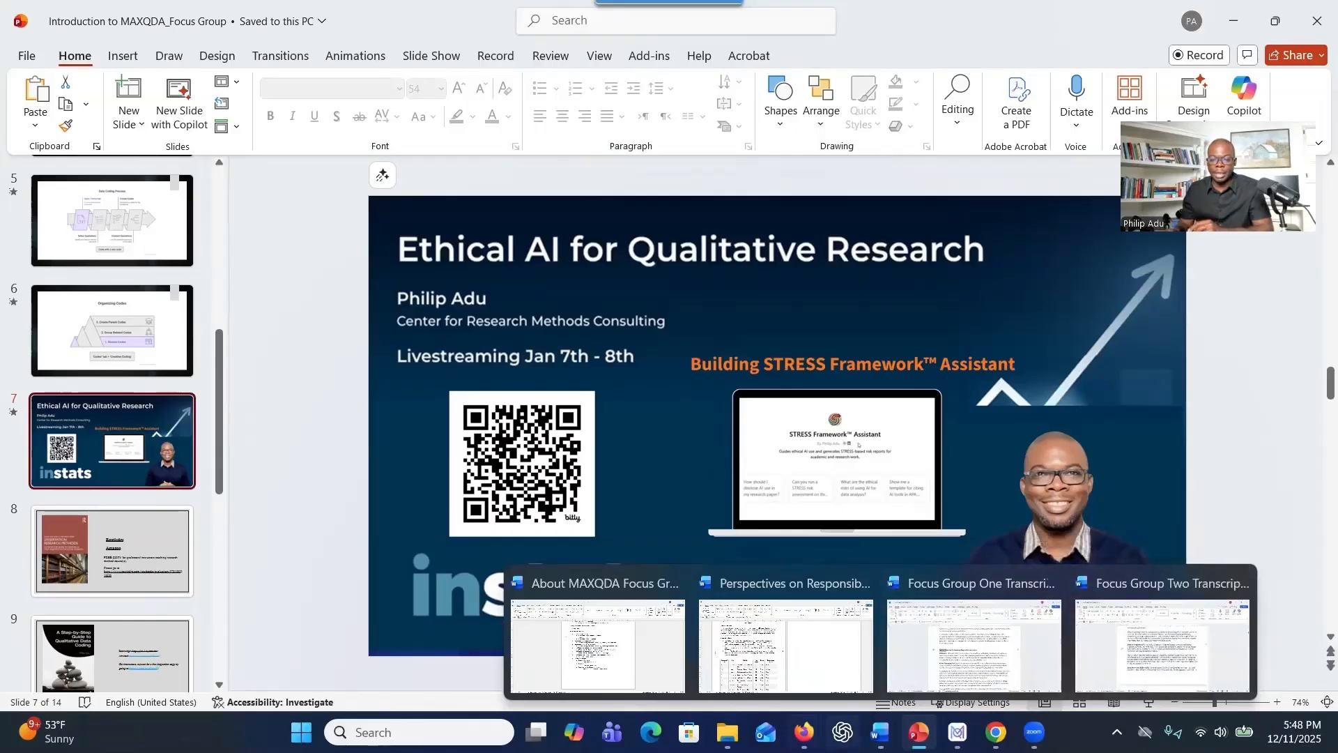
{"action": "mouse_move", "coordinate": [803, 732]}
{"action": "left_click", "coordinate": [1085, 644]}
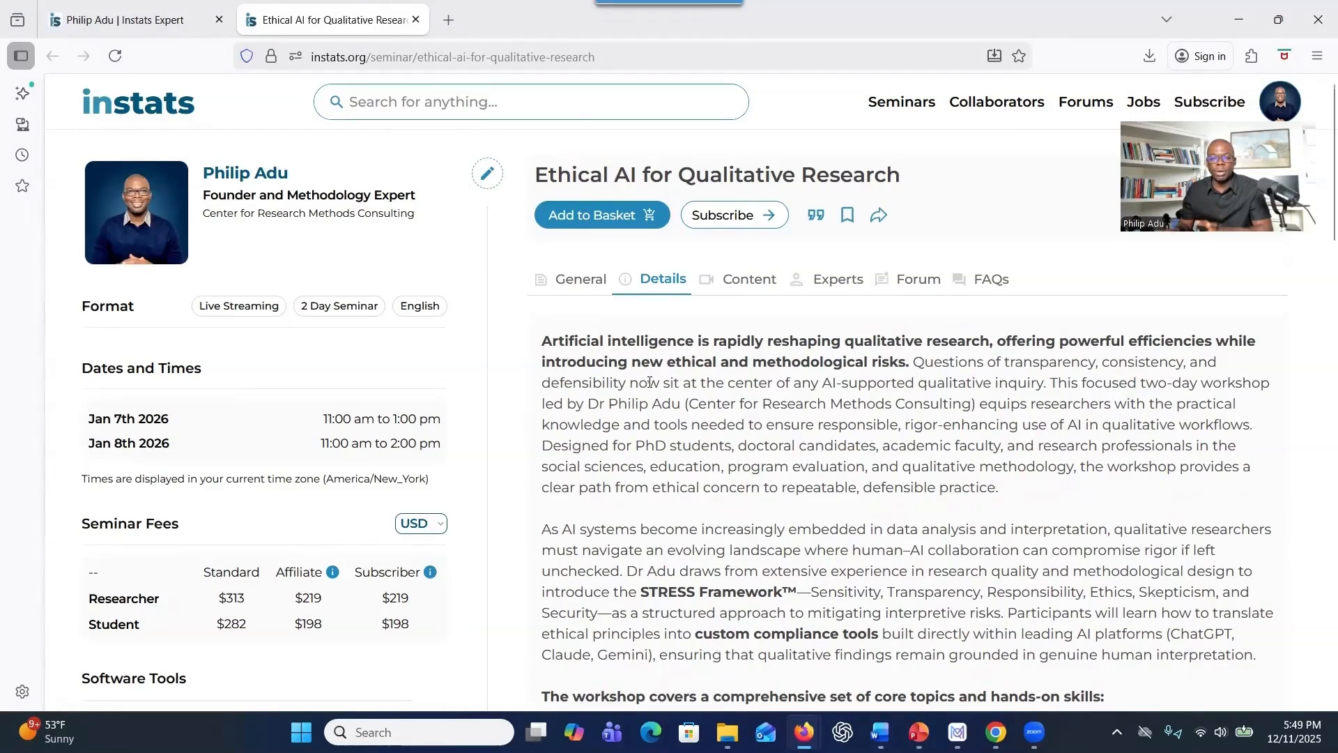
Scroll through the seminar's details page to read its description and workshop topics
{"action": "scroll", "coordinate": [648, 382], "scroll_direction": "down", "scroll_amount": 3}
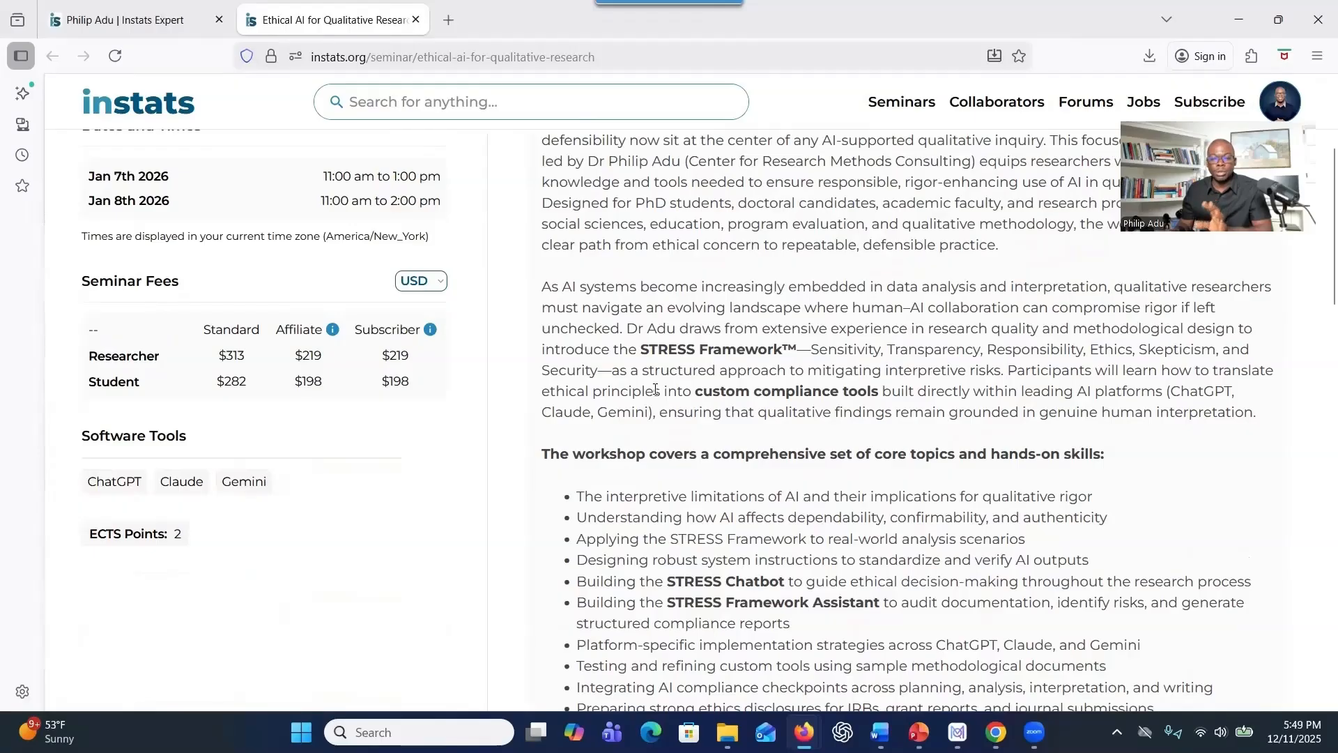
{"action": "scroll", "coordinate": [655, 389], "scroll_direction": "down", "scroll_amount": 3}
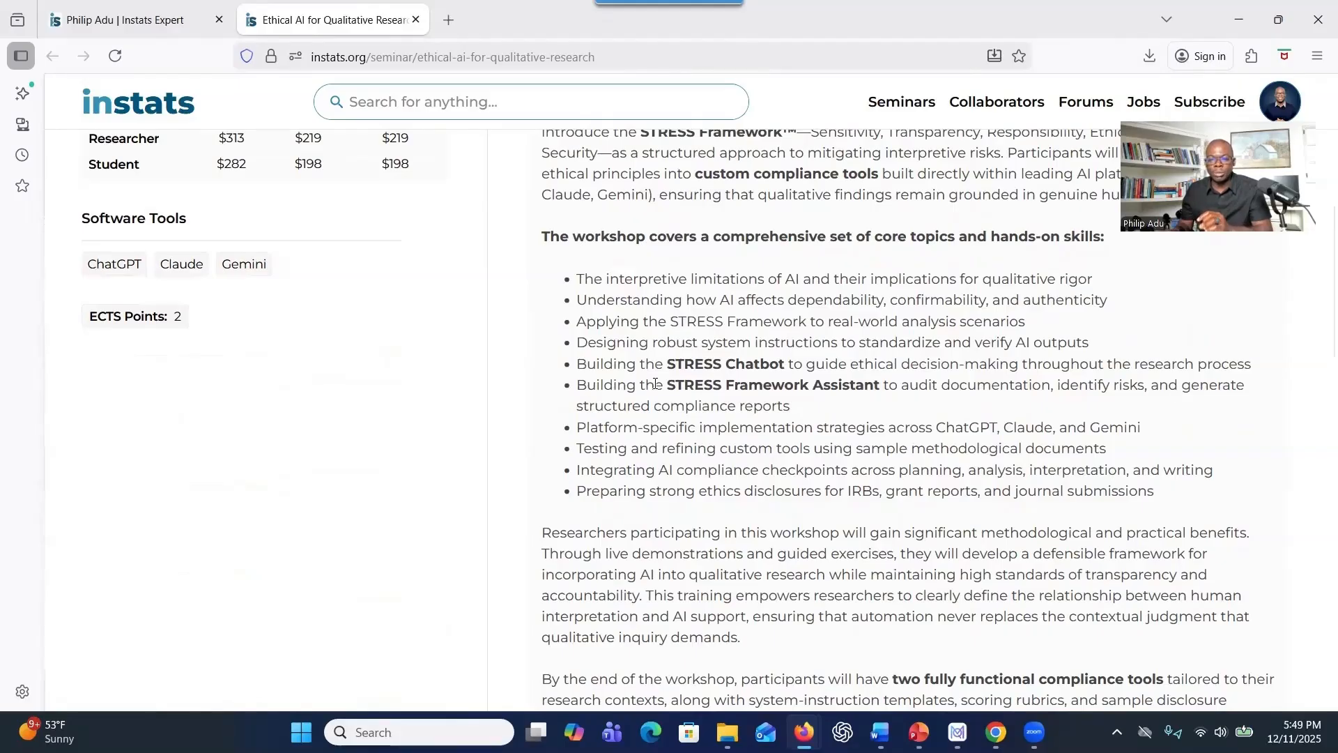
{"action": "scroll", "coordinate": [655, 383], "scroll_direction": "up", "scroll_amount": 6}
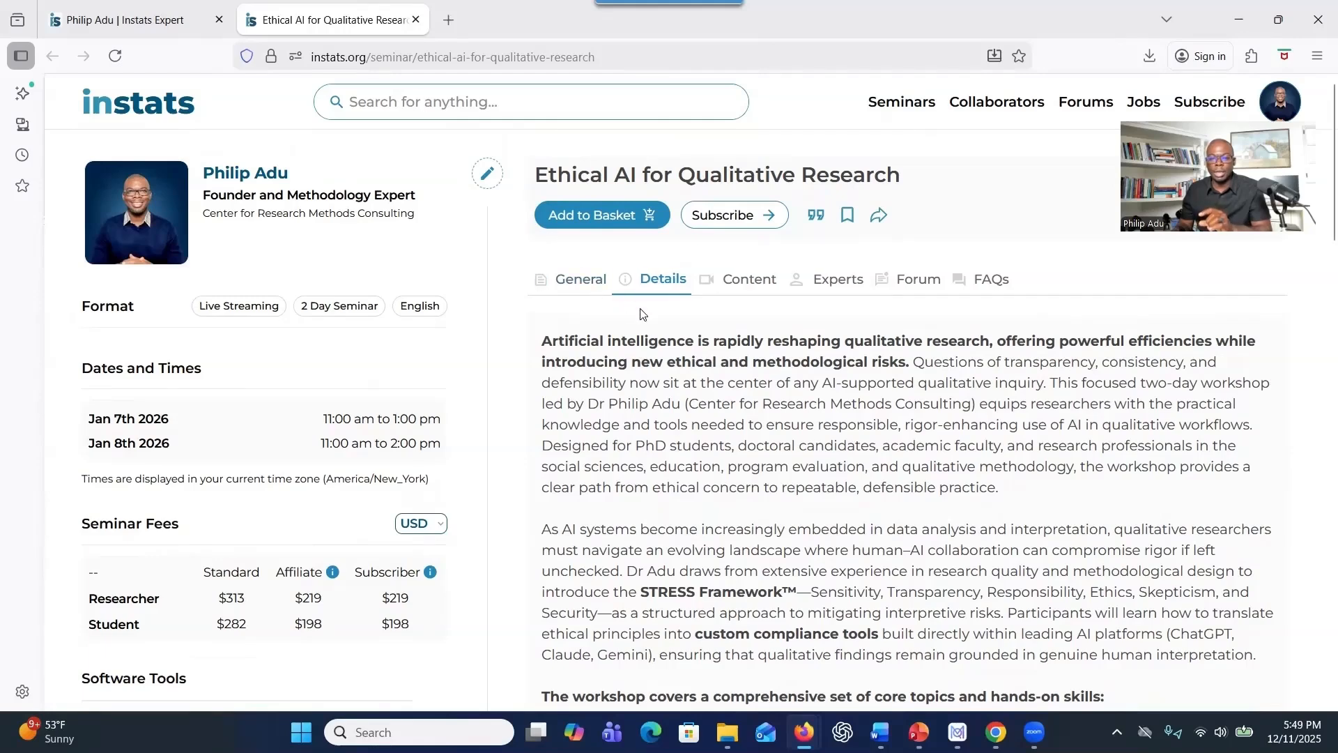
{"action": "scroll", "coordinate": [663, 330], "scroll_direction": "down", "scroll_amount": 3}
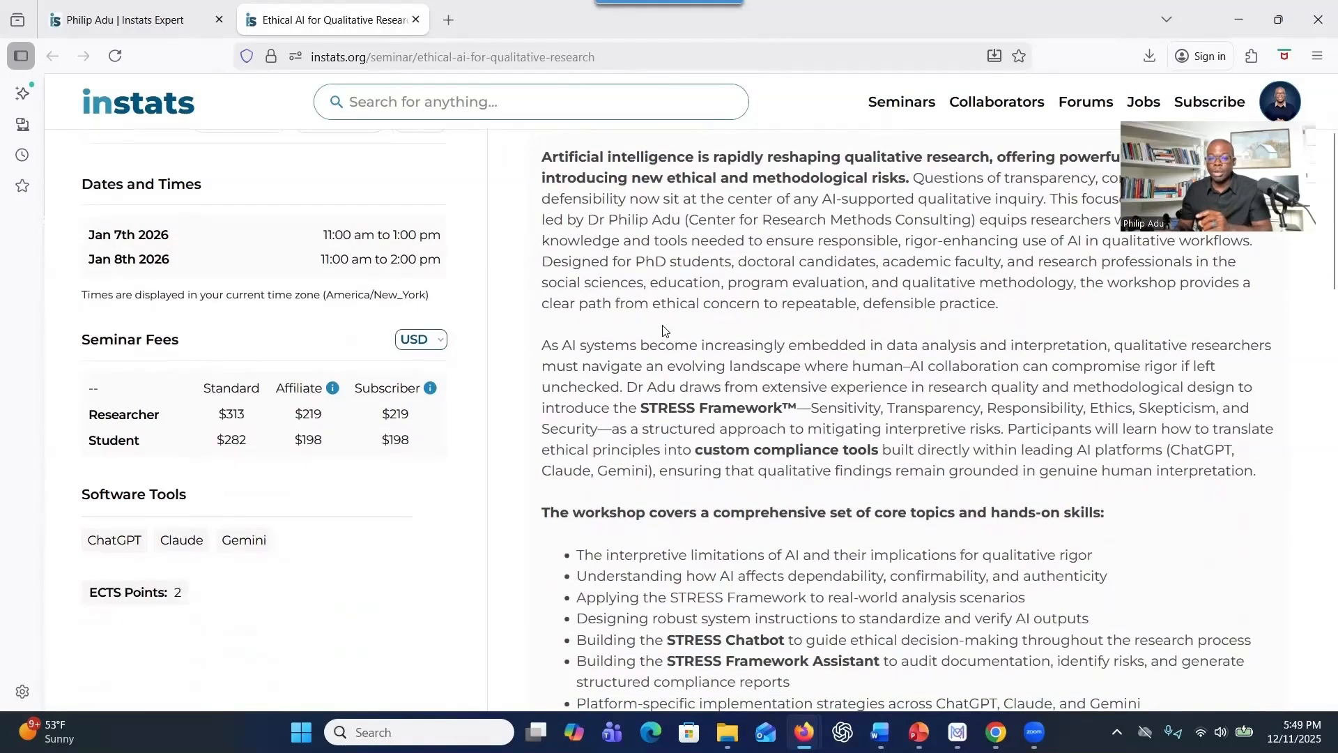
{"action": "scroll", "coordinate": [663, 330], "scroll_direction": "down", "scroll_amount": 4}
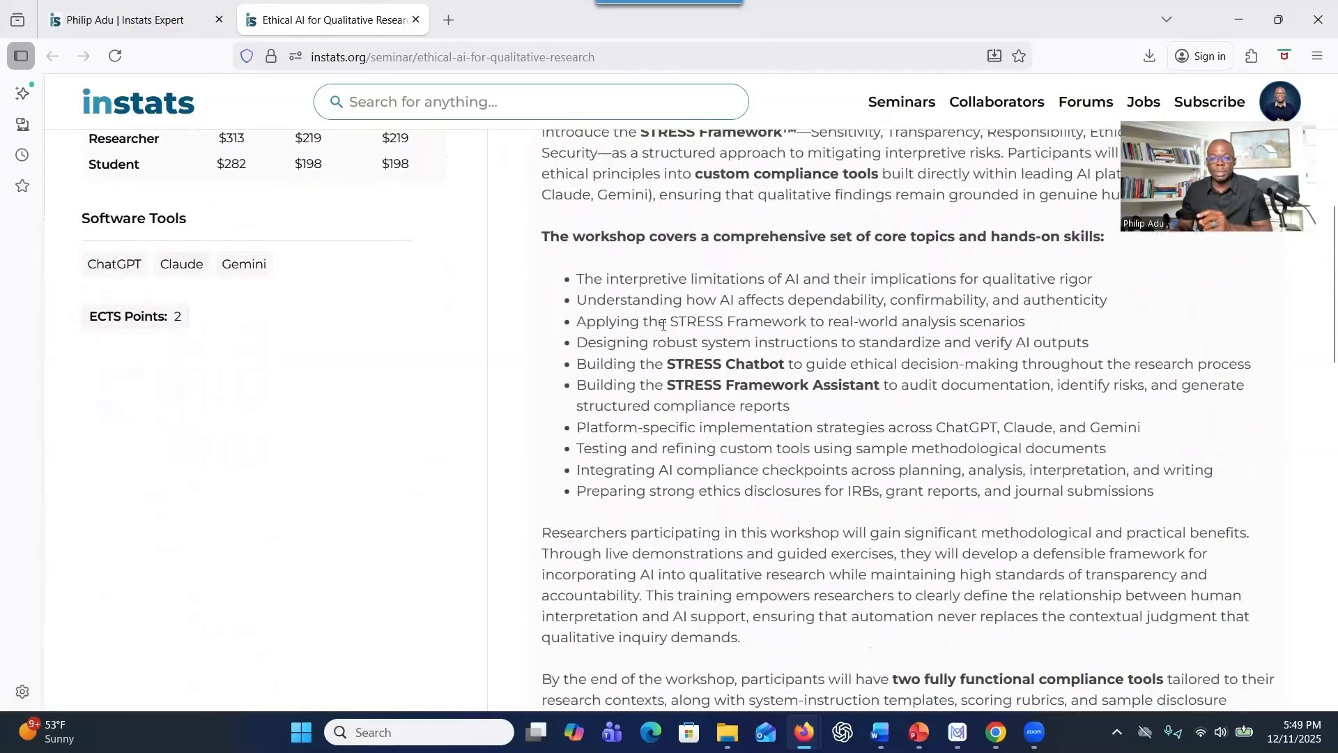
{"action": "scroll", "coordinate": [662, 324], "scroll_direction": "up", "scroll_amount": 7}
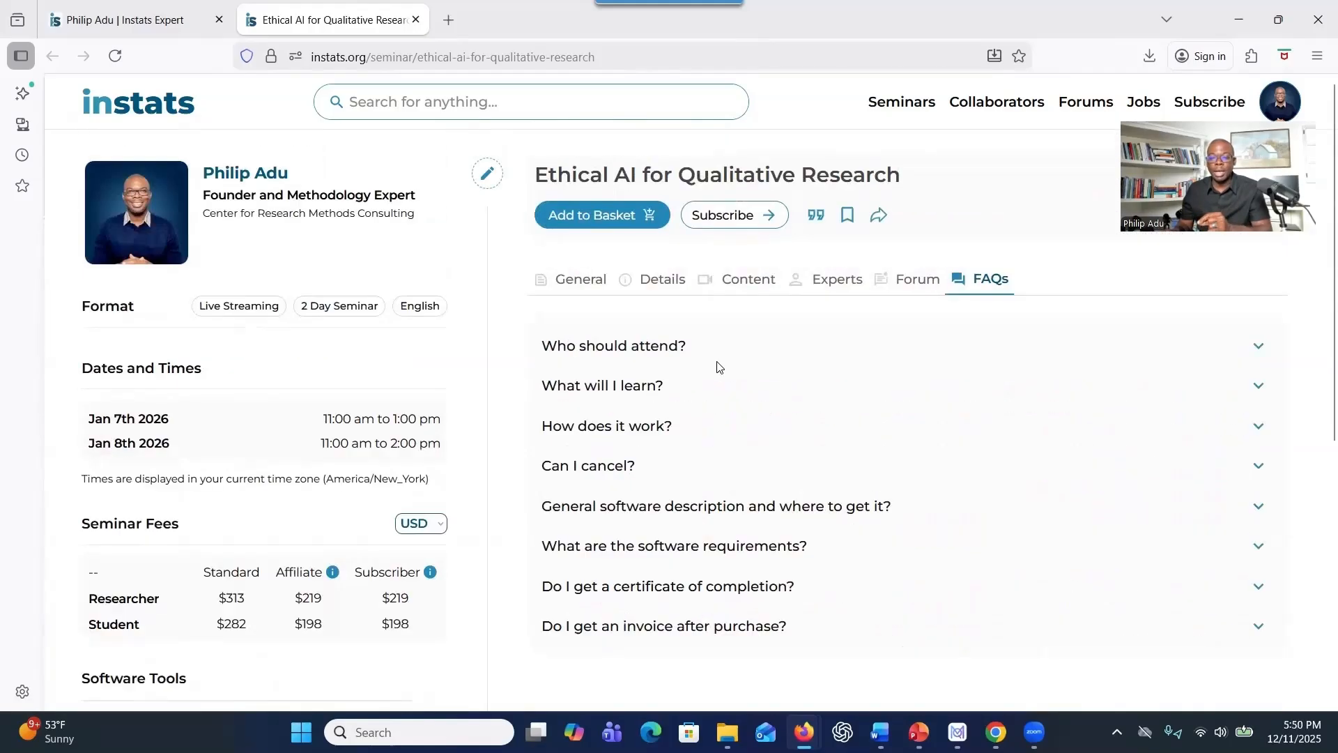